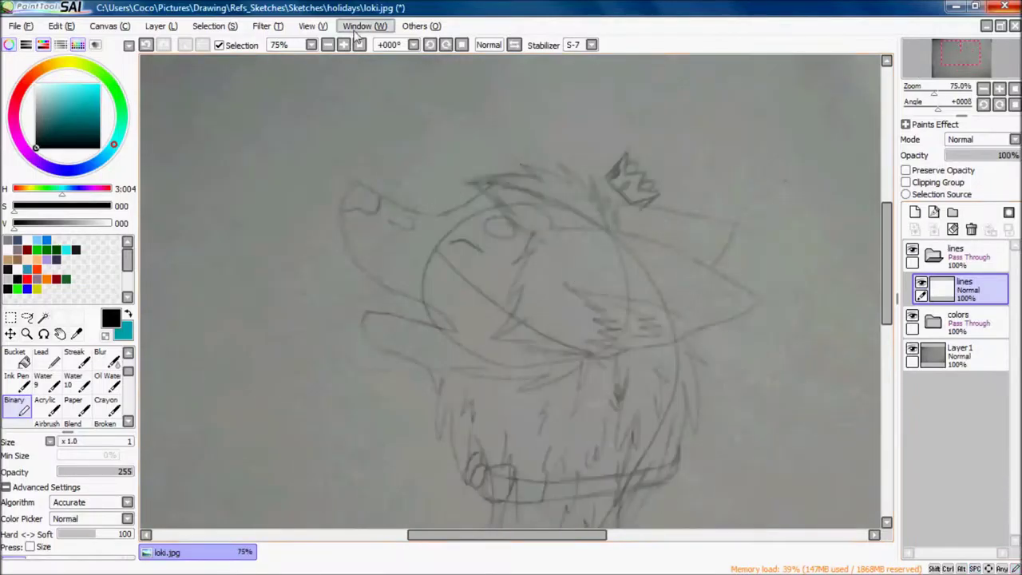
- Ink the first small hair spikes beside the crown over the sketch with the Binary pen at size 1
scroll(575, 253, "up", 3)
left_click_drag(562, 201, 686, 317)
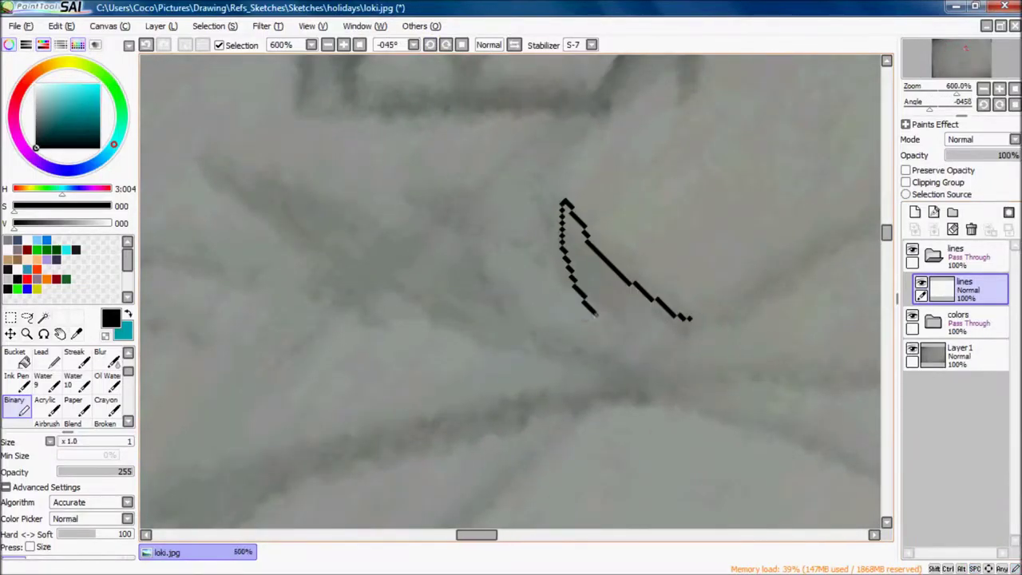
left_click_drag(703, 260, 607, 176)
mouse_move(799, 320)
left_mouse_down()
mouse_move(563, 322)
mouse_move(655, 296)
mouse_move(520, 159)
left_mouse_up()
key("ctrl+z")
scroll(324, 132, "up", 1)
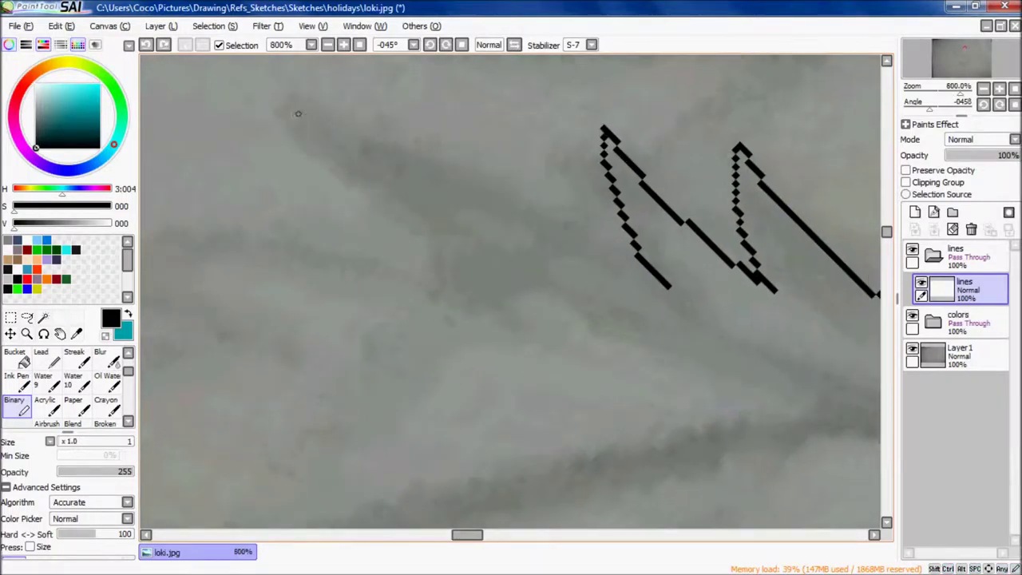
- Ink the larger hair tufts along the top of the head, continuing from the small spikes toward the forehead
left_click_drag(320, 102, 460, 172)
left_click(460, 172, "shift")
left_click_drag(728, 311, 506, 199)
left_click(514, 45)
mouse_move(514, 239)
left_mouse_down()
mouse_move(399, 200)
mouse_move(359, 279)
mouse_move(450, 119)
left_mouse_up()
mouse_move(211, 204)
left_mouse_down()
mouse_move(715, 285)
mouse_move(427, 296)
left_mouse_up()
left_click_drag(509, 329, 457, 222)
mouse_move(368, 176)
left_mouse_down()
mouse_move(479, 239)
mouse_move(415, 199)
left_mouse_up()
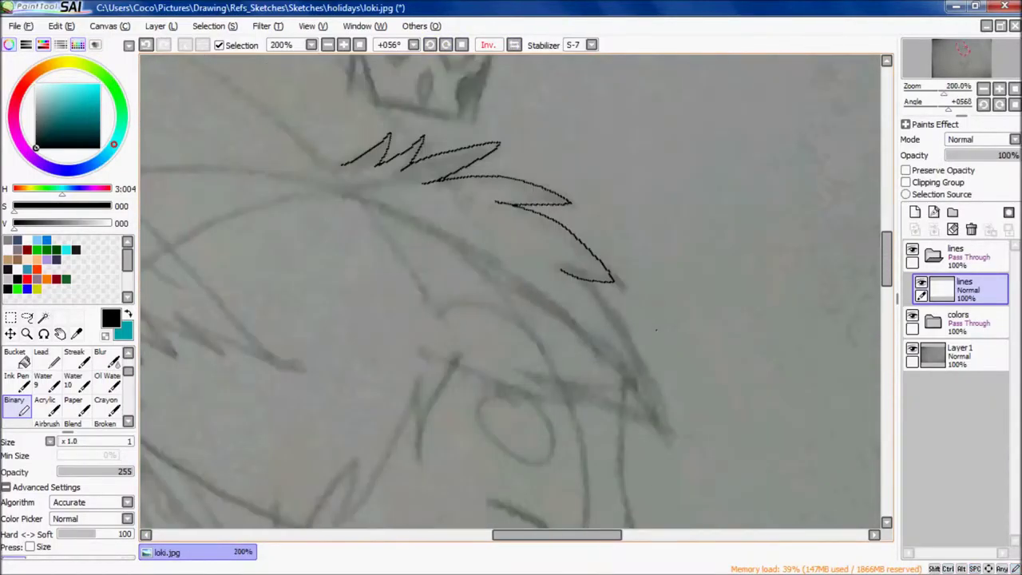
- Ink the pointed front tip of the head's hair tuft and its underside back toward the cheek
left_click(463, 45)
left_click_drag(464, 45, 307, 183)
scroll(727, 313, "down", 1)
mouse_move(727, 313)
left_mouse_down()
mouse_move(559, 240)
mouse_move(431, 337)
mouse_move(631, 189)
mouse_move(477, 253)
left_mouse_up()
scroll(478, 253, "up", 2)
- Ink the spiky cheek fur from the hair tuft's base down to the large lower cheek point
left_click_drag(445, 73, 453, 126)
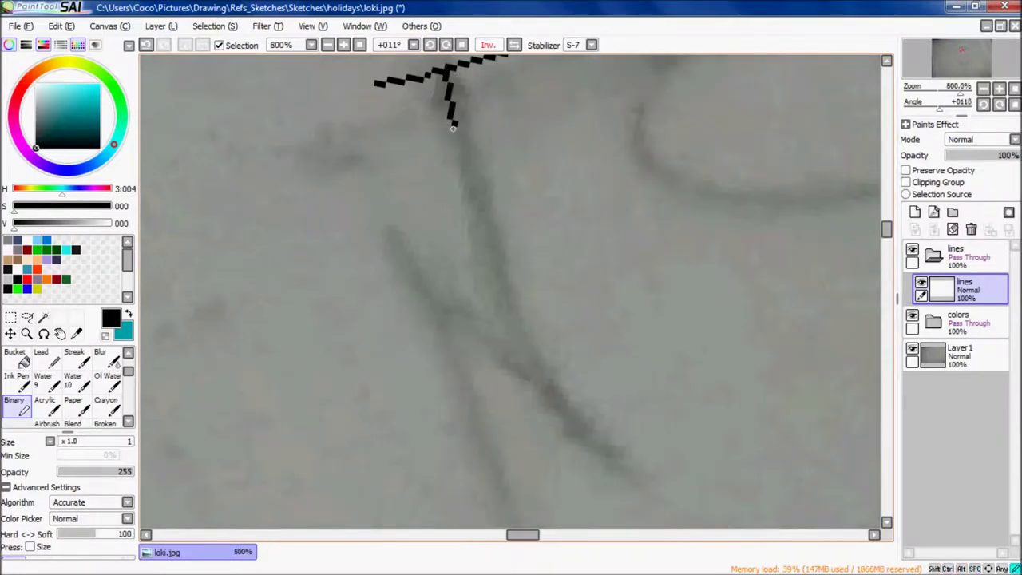
left_click_drag(488, 220, 247, 143)
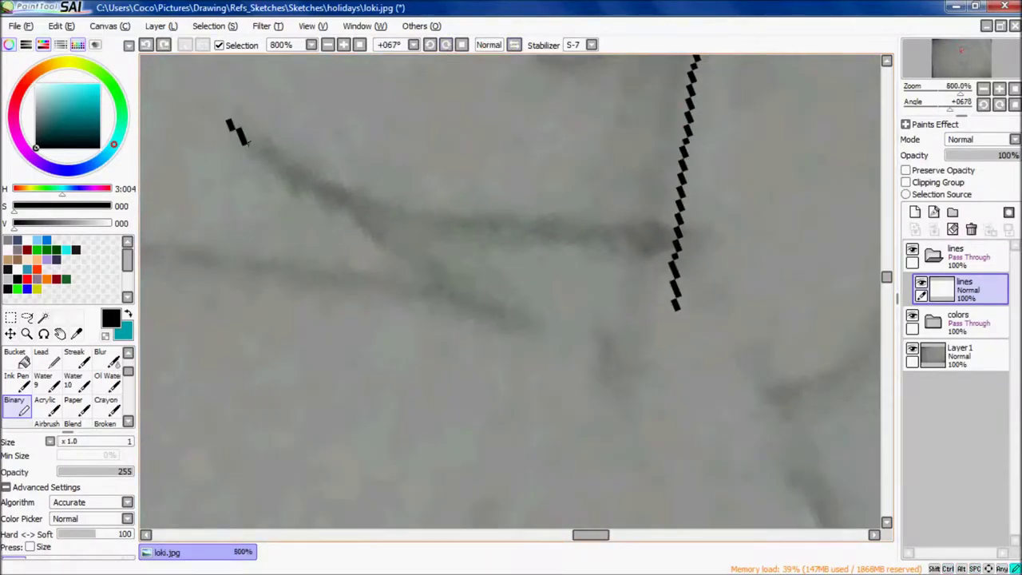
scroll(388, 313, "down", 6)
scroll(388, 312, "up", 5)
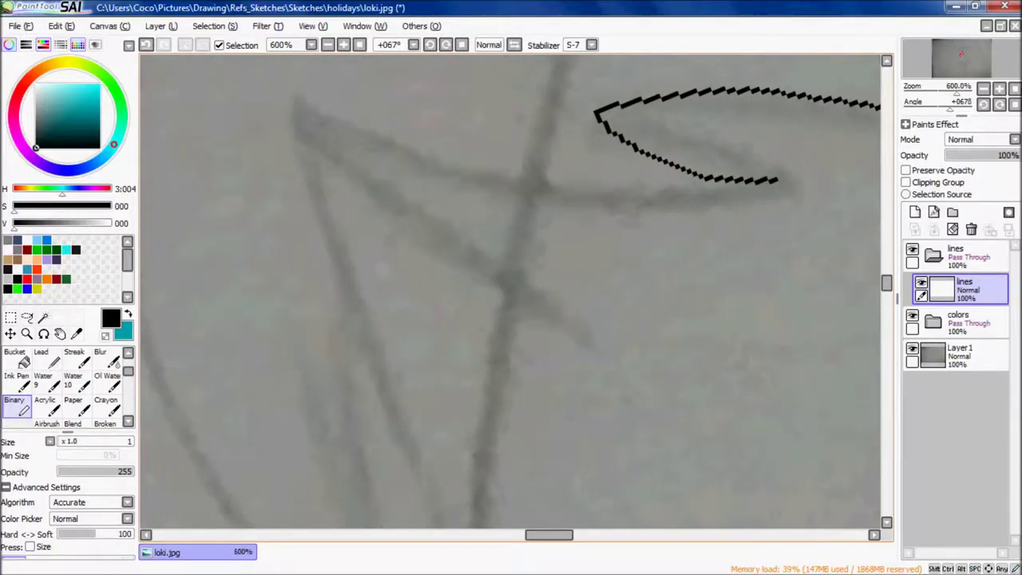
scroll(611, 237, "down", 5)
mouse_move(484, 215)
left_mouse_down()
mouse_move(684, 337)
mouse_move(579, 393)
left_mouse_up()
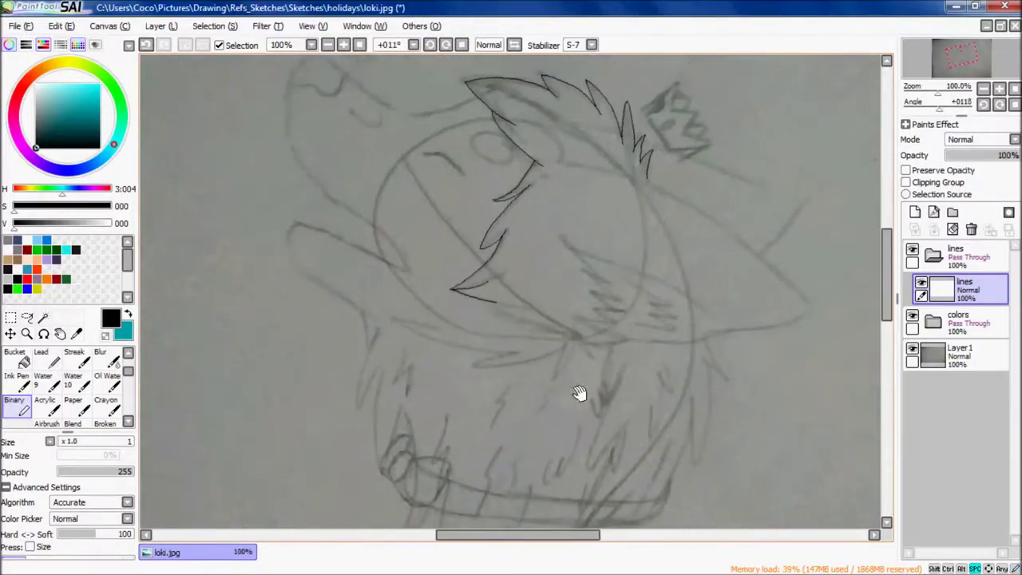
- Ink the small fur tuft beneath the lower cheek point and straighten the rotated canvas
scroll(518, 328, "up", 5)
scroll(505, 270, "down", 6)
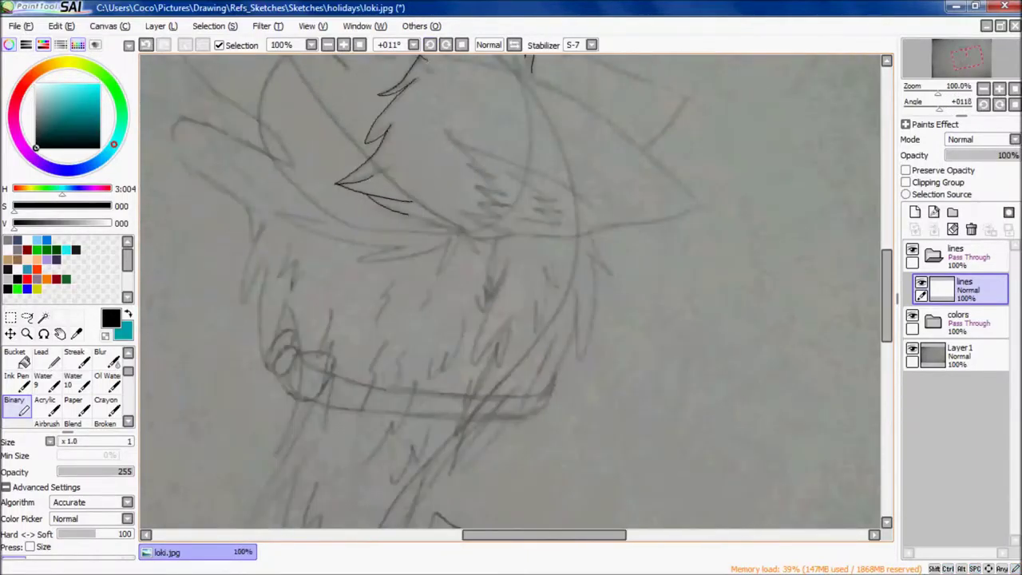
scroll(413, 228, "up", 8)
scroll(511, 292, "down", 4)
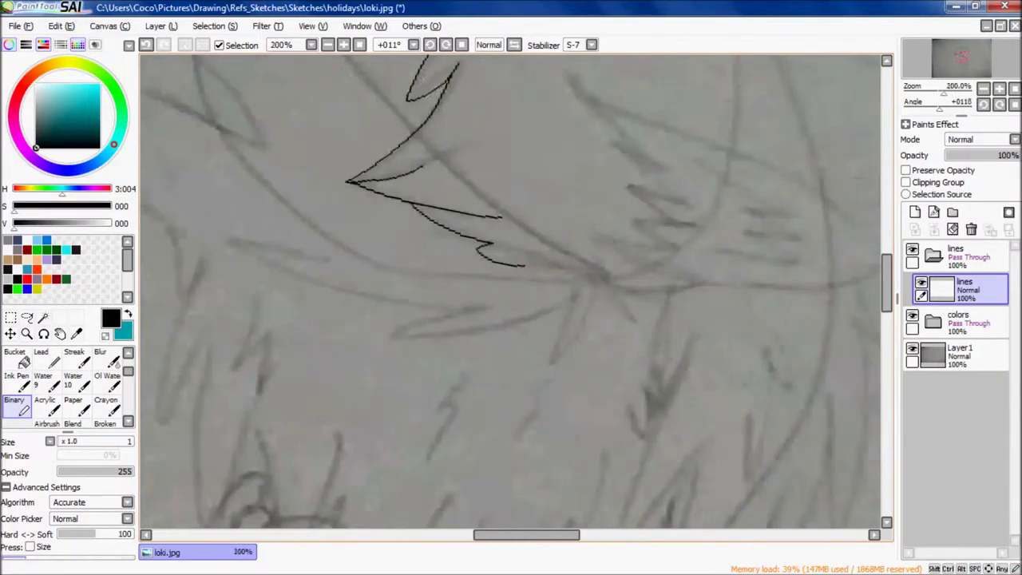
scroll(511, 292, "up", 4)
scroll(511, 292, "down", 4)
left_click(461, 44)
scroll(511, 292, "down", 3)
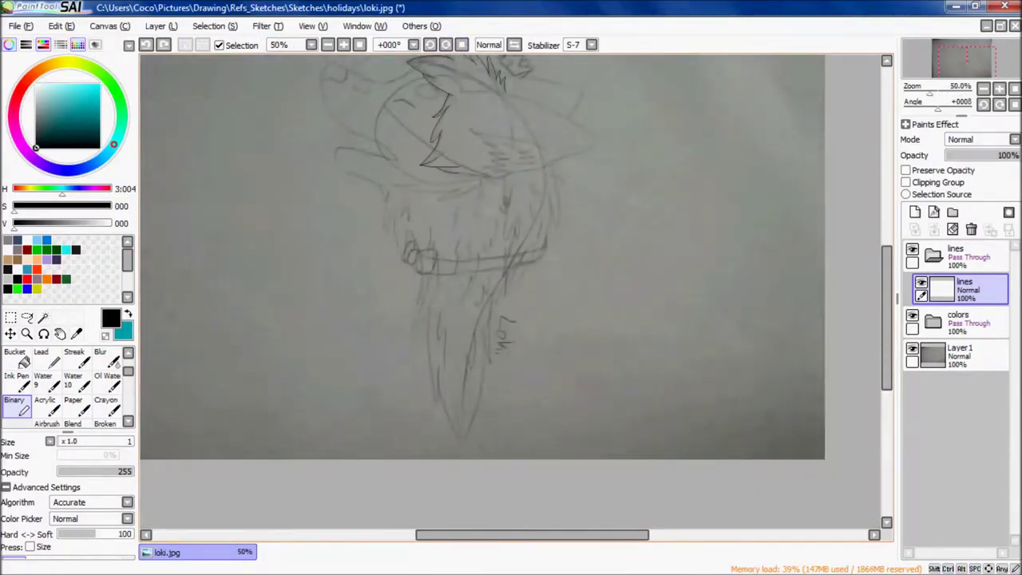
scroll(511, 291, "up", 3)
scroll(402, 276, "up", 4)
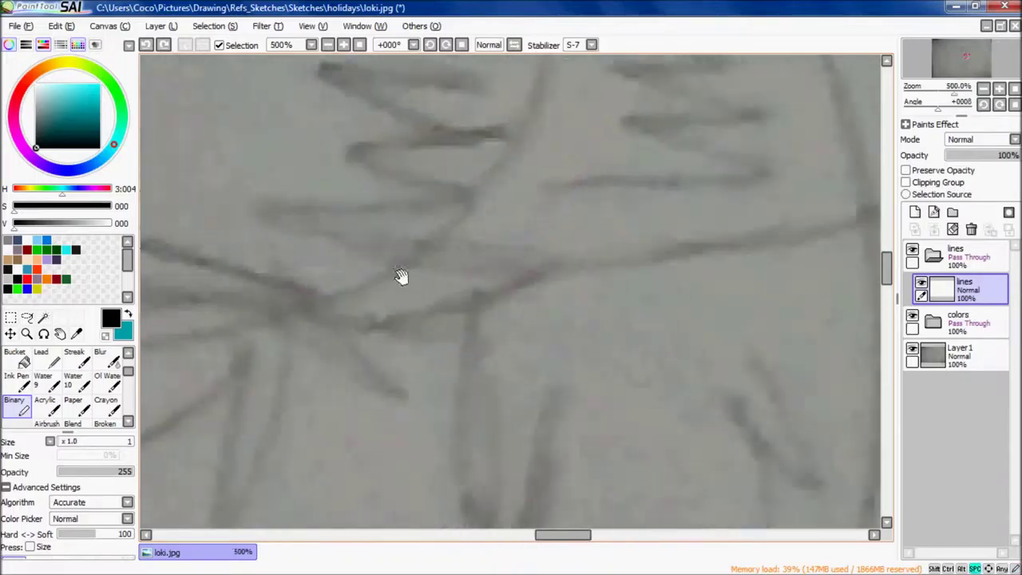
scroll(402, 277, "down", 6)
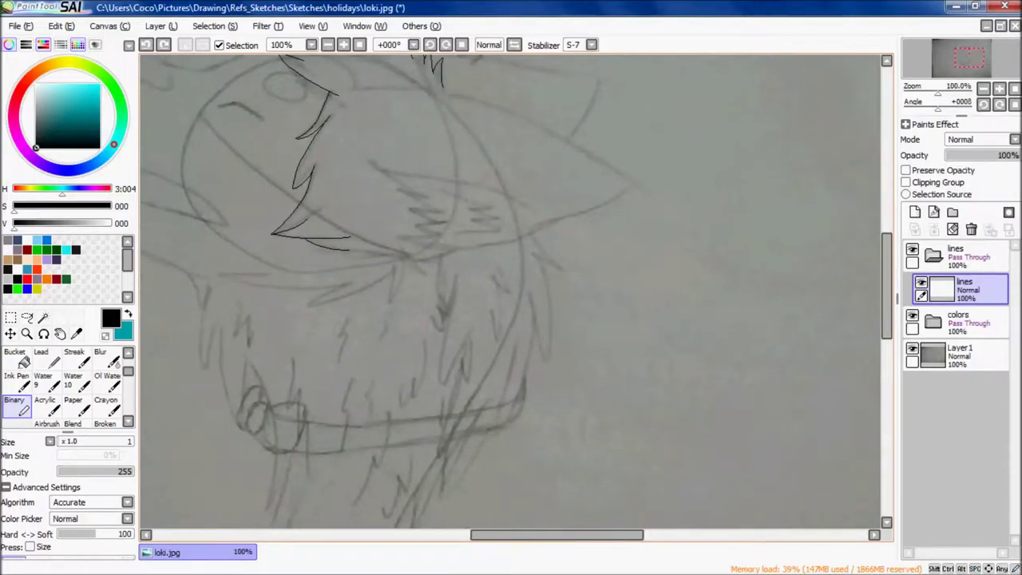
- Try to ink another curved fur tuft below the cheek point toward the ear's base
scroll(322, 252, "up", 4)
left_click_drag(264, 226, 491, 258)
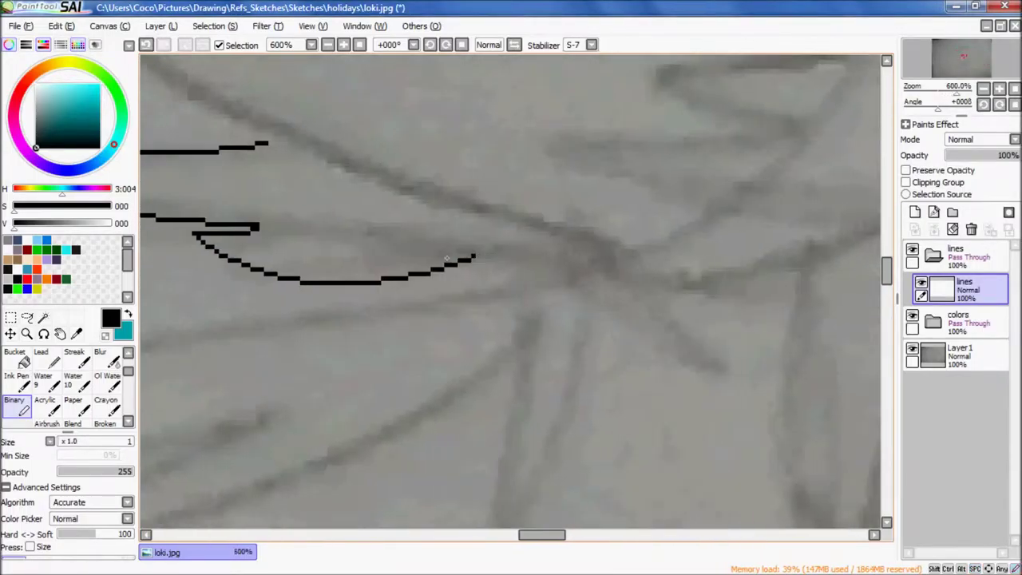
scroll(490, 258, "down", 4)
- Ink the curved inner fold line of the large near ear
scroll(359, 239, "up", 2)
left_click_drag(191, 75, 670, 217)
scroll(285, 311, "up", 5)
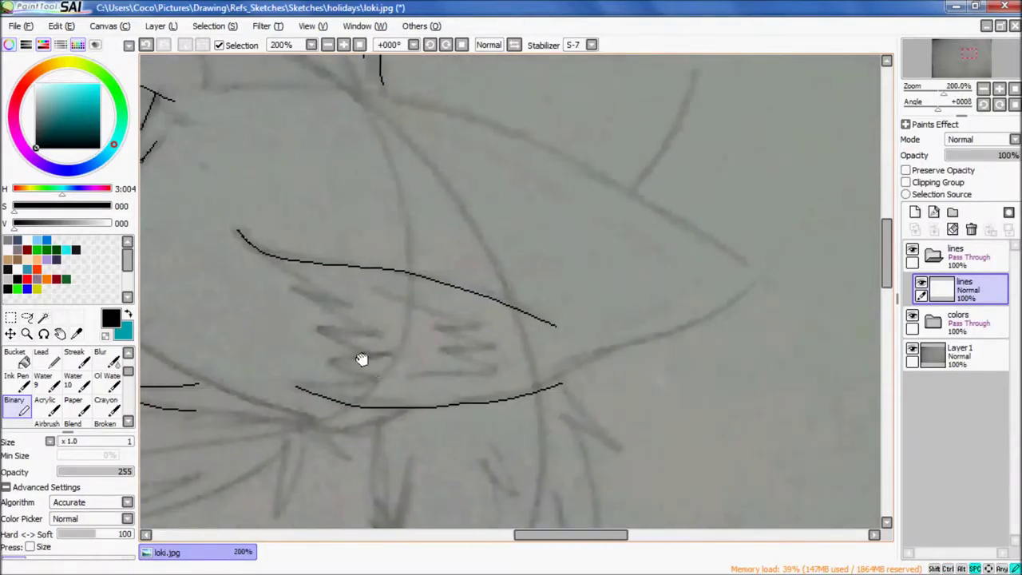
- Ink the near ear's long upper edge from the head outward and round it over the tip
scroll(255, 254, "down", 3)
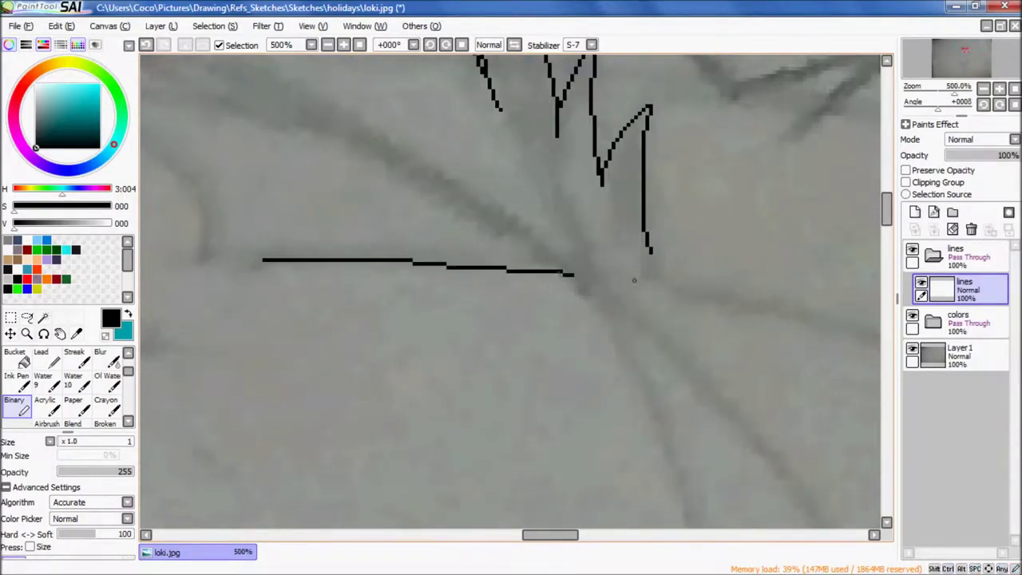
mouse_move(761, 306)
left_mouse_down()
mouse_move(798, 239)
mouse_move(439, 176)
mouse_move(601, 284)
left_mouse_up()
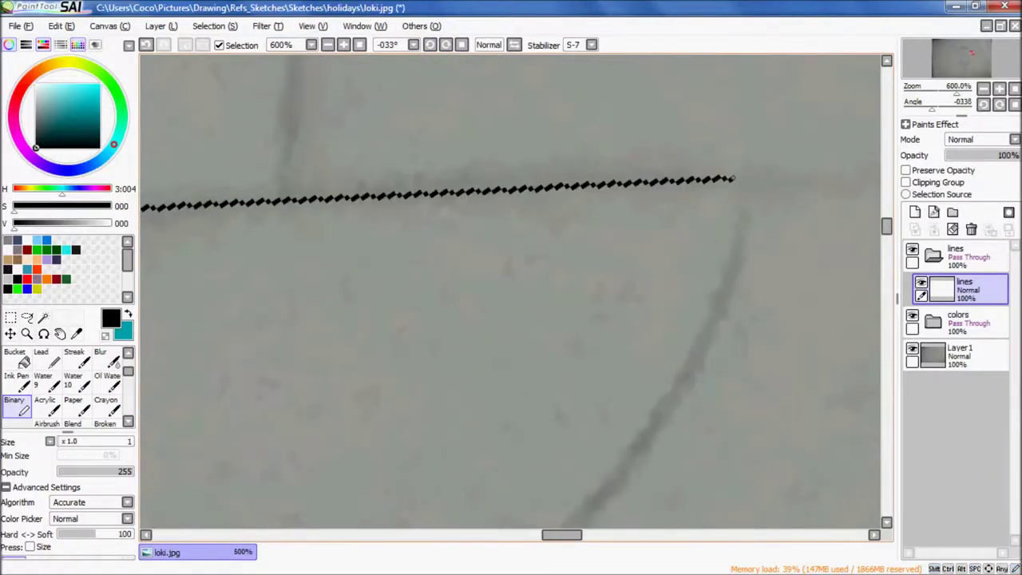
scroll(654, 258, "down", 2)
scroll(647, 210, "up", 4)
left_click_drag(623, 156, 647, 209)
left_click(446, 44)
key("h")
scroll(256, 128, "down", 4)
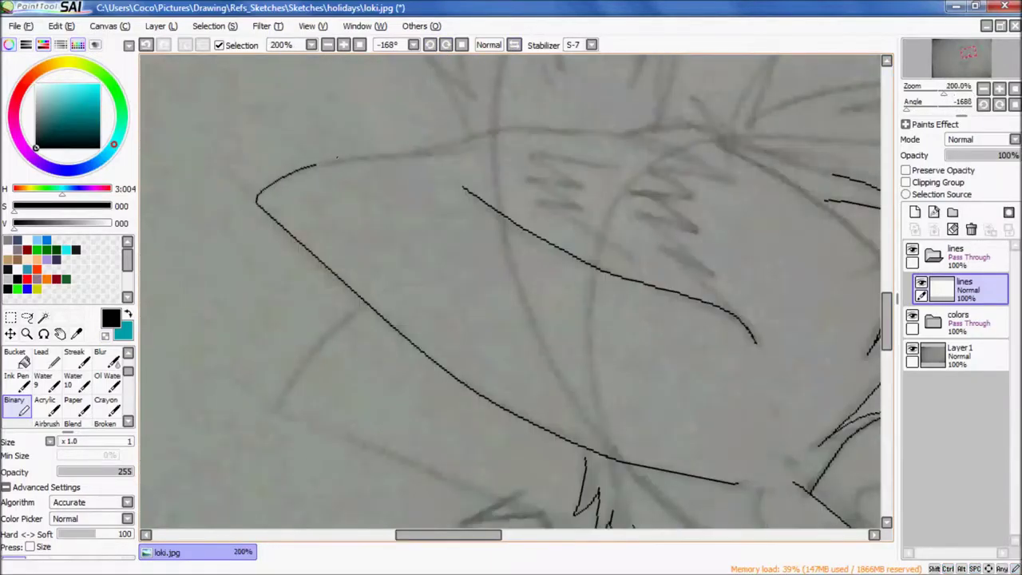
- Try to ink the near ear's lower edge from the tip back to its base
scroll(287, 179, "up", 3)
scroll(287, 253, "down", 4)
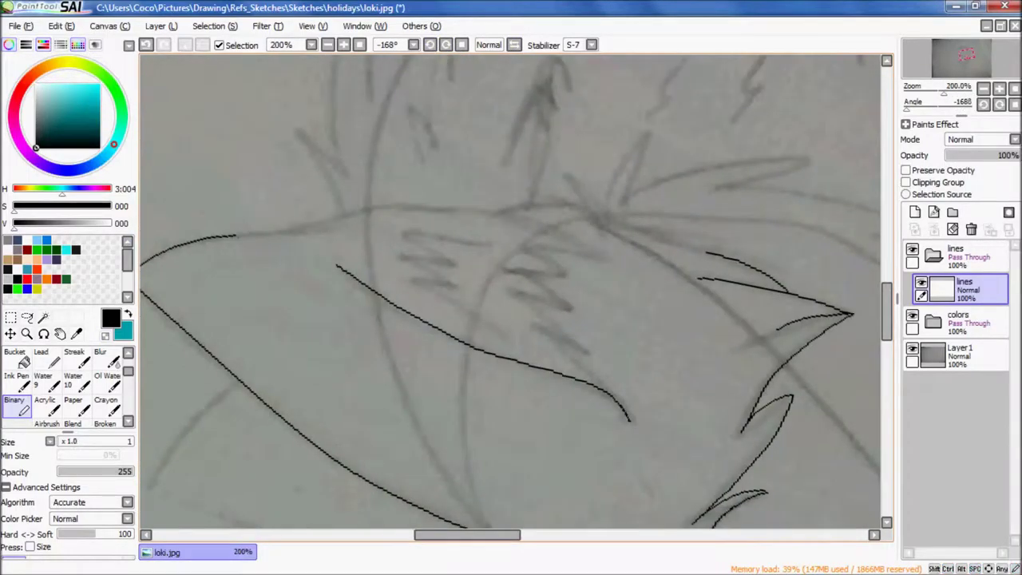
scroll(301, 278, "up", 4)
scroll(543, 237, "down", 3)
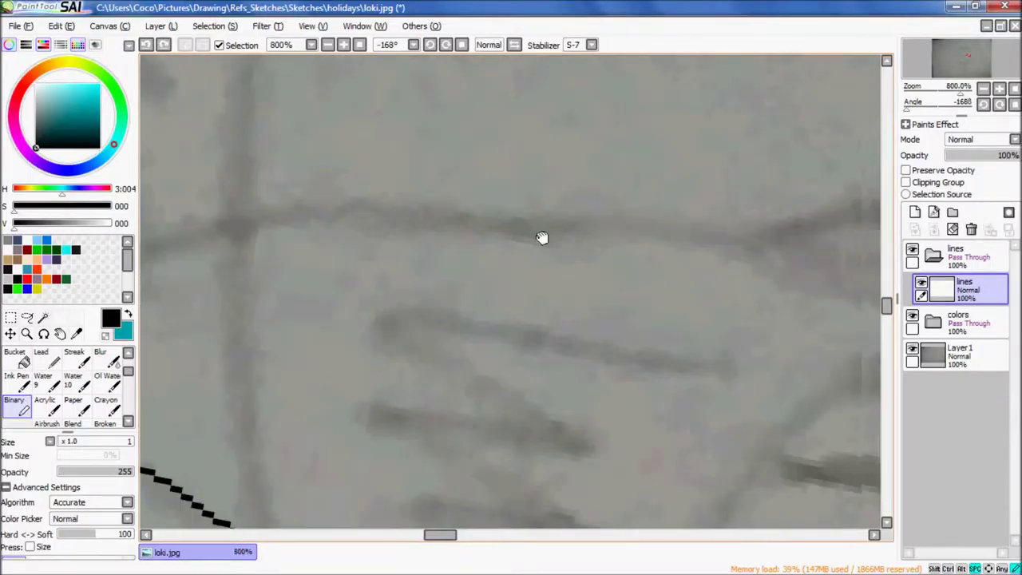
scroll(456, 263, "down", 3)
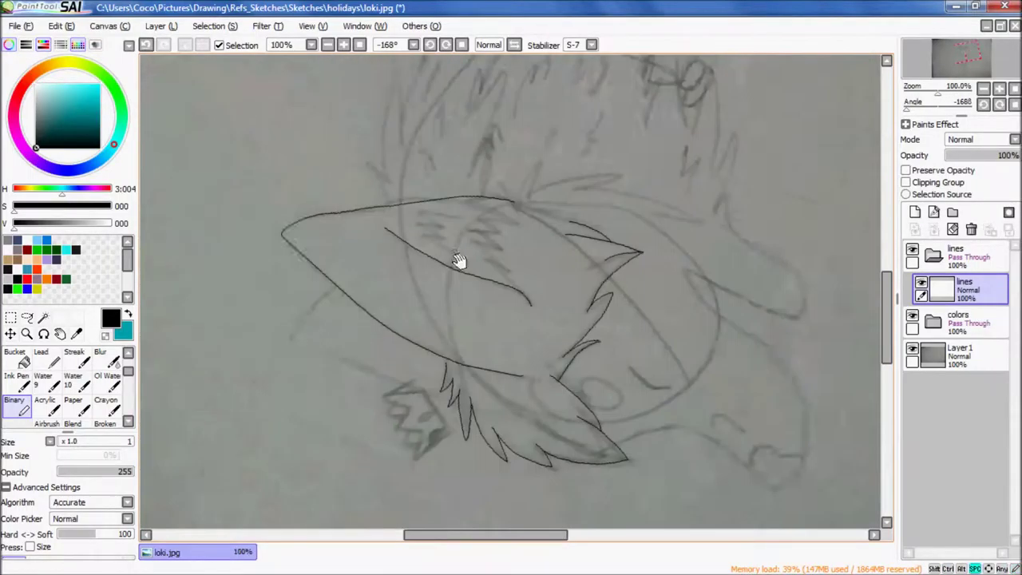
scroll(237, 199, "up", 5)
scroll(685, 216, "down", 4)
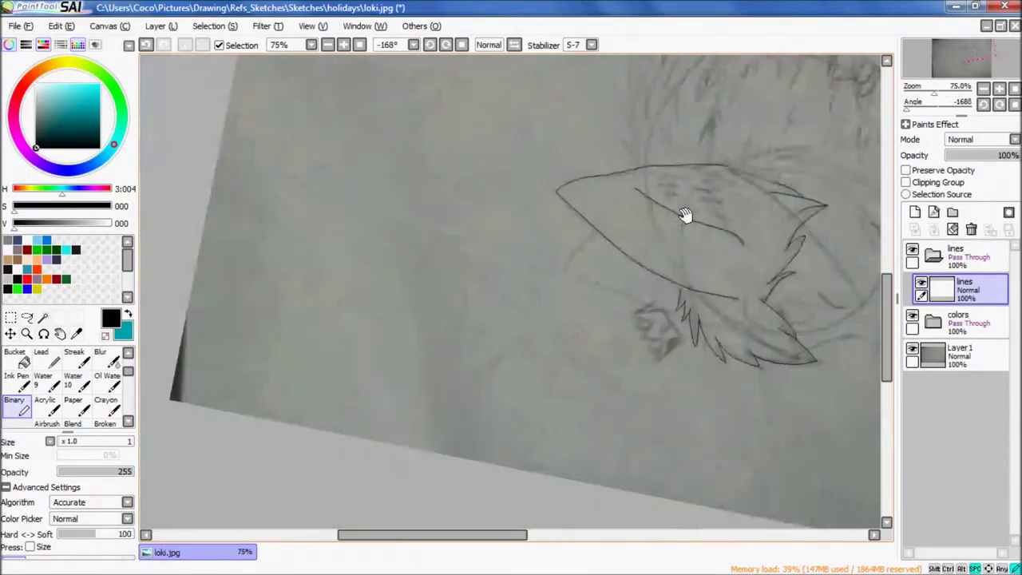
scroll(698, 242, "up", 5)
scroll(421, 186, "down", 1)
scroll(525, 292, "up", 2)
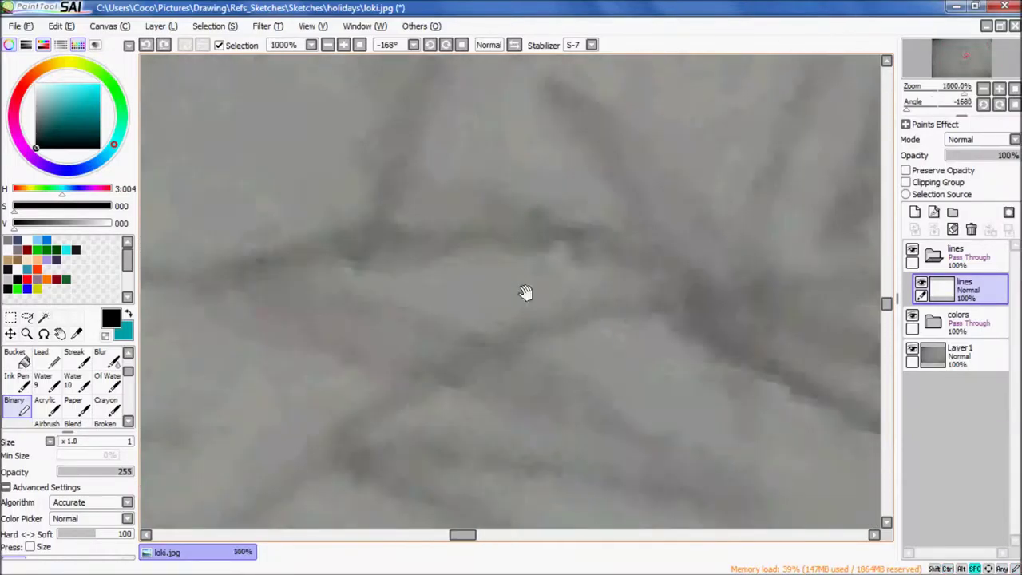
- Ink the near ear's lower edge near its base and connect it to the stroke at the tip
scroll(283, 317, "down", 3)
scroll(257, 268, "up", 2)
scroll(311, 238, "down", 2)
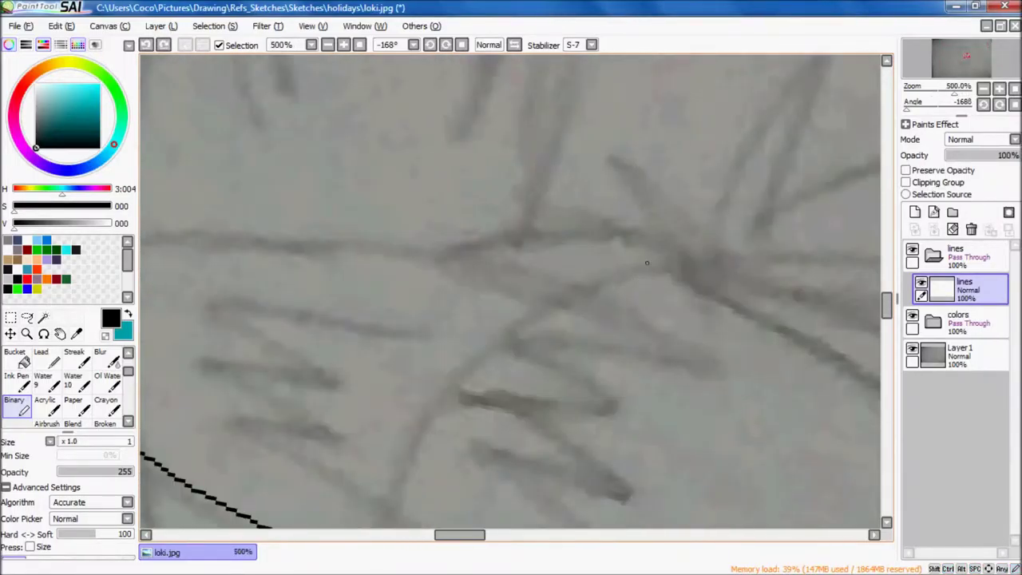
left_click_drag(382, 226, 647, 210)
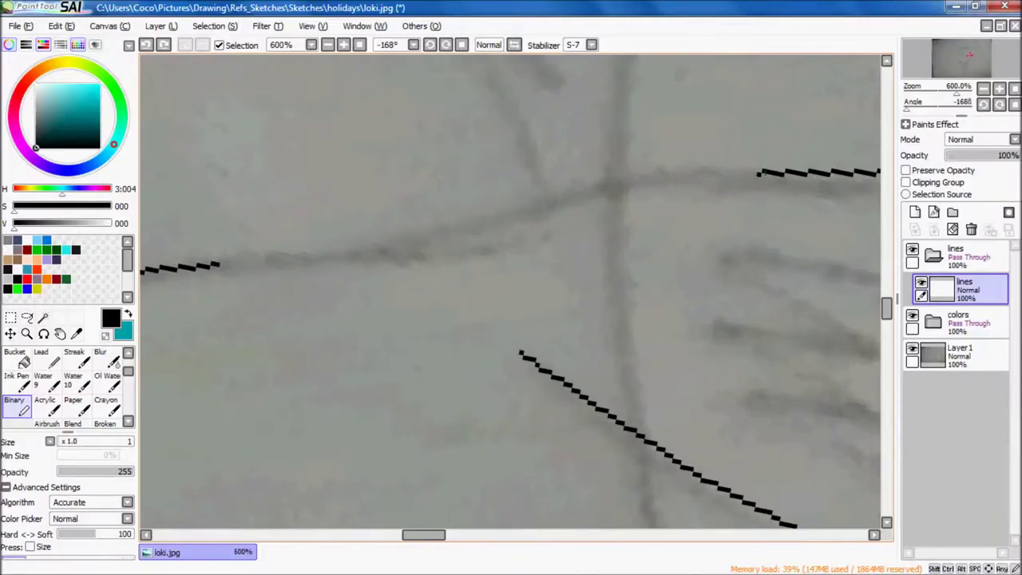
left_click_drag(463, 225, 686, 197)
scroll(461, 202, "down", 8)
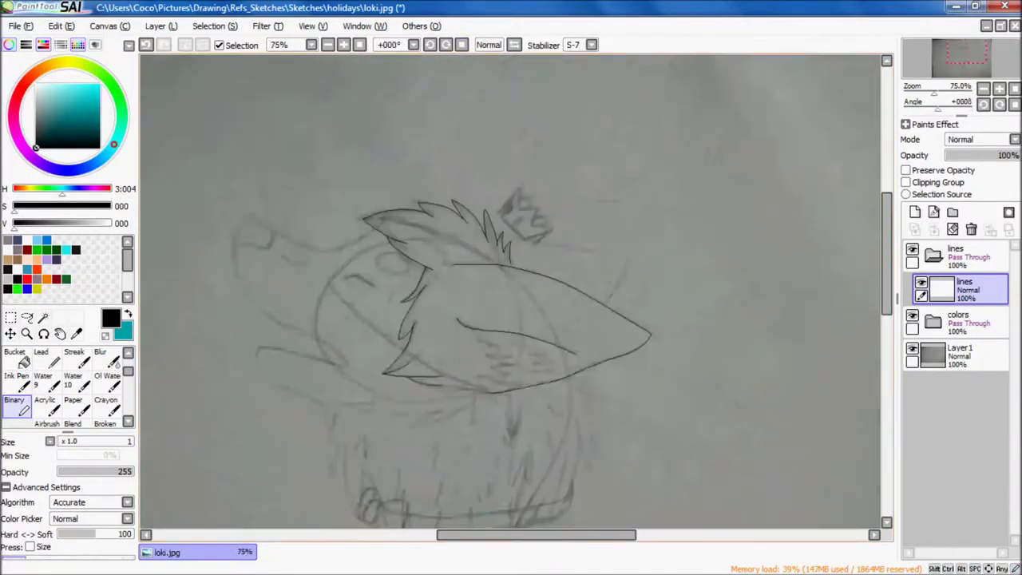
- Ink the short fur spikes at the near ear's base and the first long tuft beneath the cheek
scroll(462, 202, "up", 5)
scroll(461, 202, "down", 6)
scroll(738, 389, "up", 9)
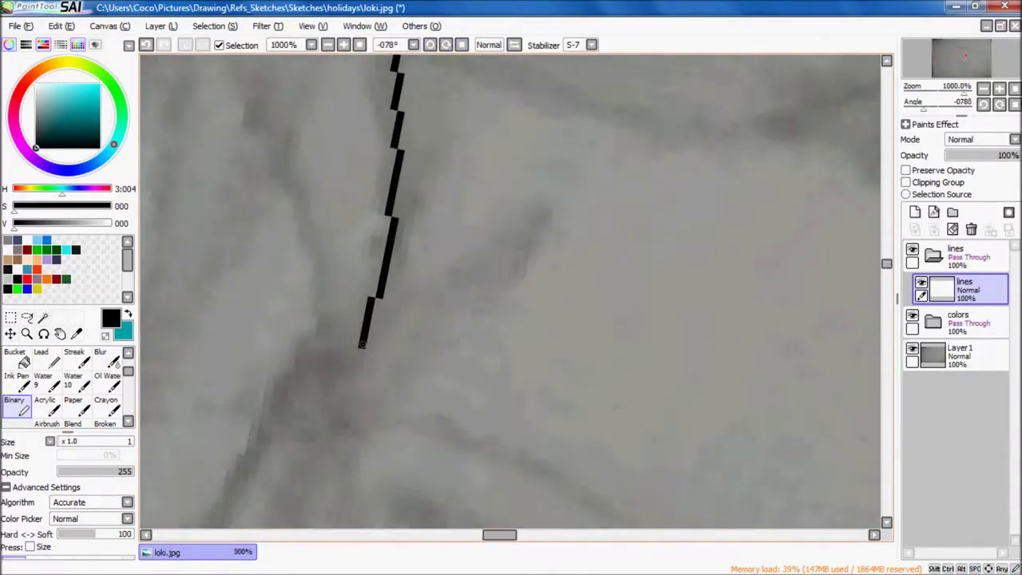
left_click_drag(739, 389, 645, 240)
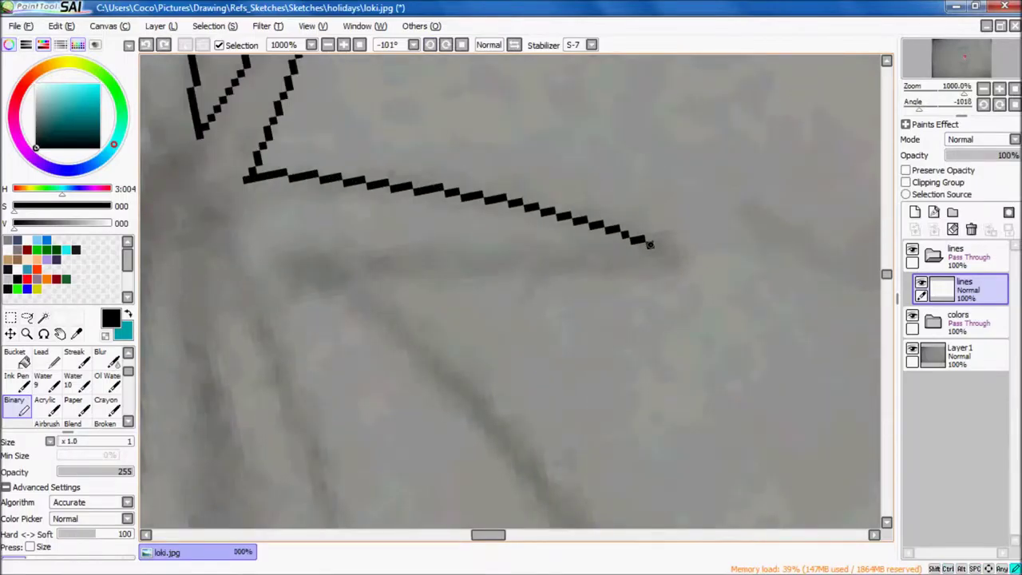
scroll(342, 269, "down", 1)
mouse_move(342, 269)
left_mouse_down()
mouse_move(463, 231)
mouse_move(266, 341)
mouse_move(330, 281)
mouse_move(575, 152)
mouse_move(730, 131)
mouse_move(336, 374)
mouse_move(369, 283)
mouse_move(427, 257)
mouse_move(661, 228)
left_mouse_up()
scroll(379, 277, "down", 3)
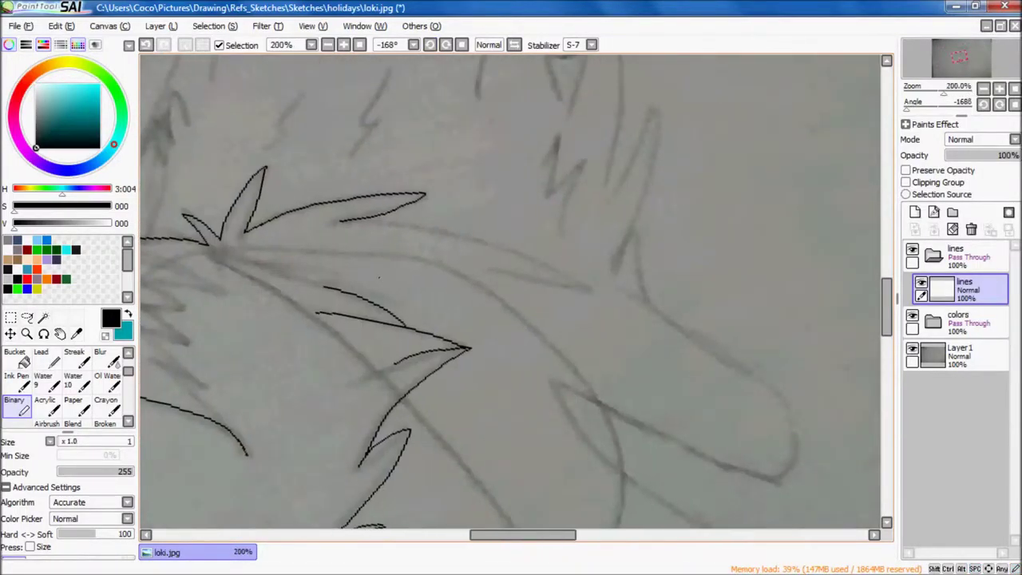
- Ink the long pointed fur tuft along the jaw, ending in a tip below the mouth, and reset the canvas view
scroll(379, 277, "up", 3)
left_click_drag(367, 120, 295, 323)
left_click_drag(336, 231, 290, 270)
scroll(292, 270, "down", 2)
key("Home")
scroll(292, 270, "down", 5)
- Ink the far ear's upper edge from the crown spikes and its angled end down to the near ear
scroll(392, 217, "up", 8)
scroll(392, 216, "up", 3)
scroll(393, 208, "down", 3)
scroll(394, 194, "up", 3)
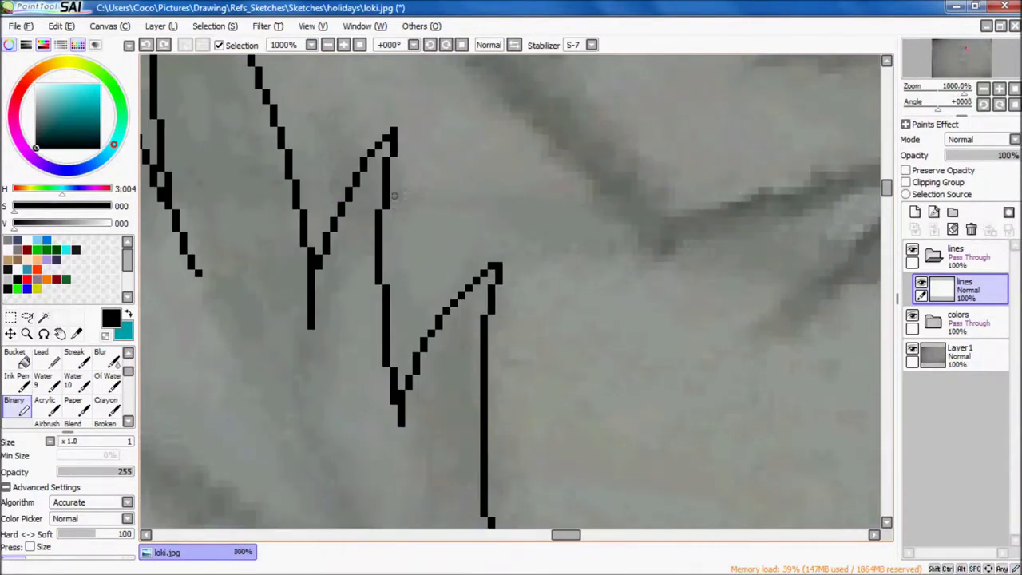
scroll(487, 219, "down", 3)
scroll(250, 211, "up", 2)
scroll(250, 211, "down", 2)
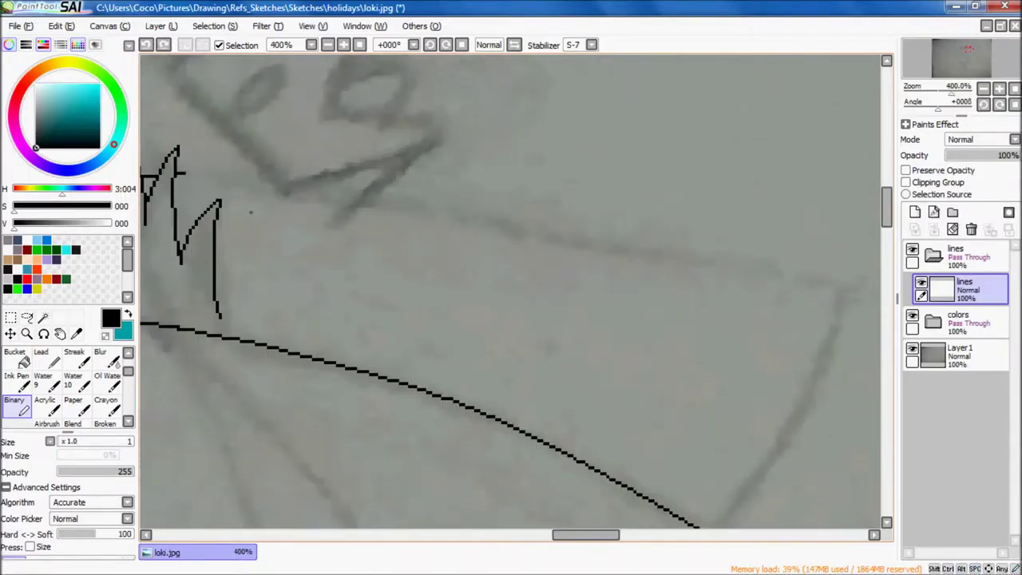
left_click_drag(719, 335, 474, 210)
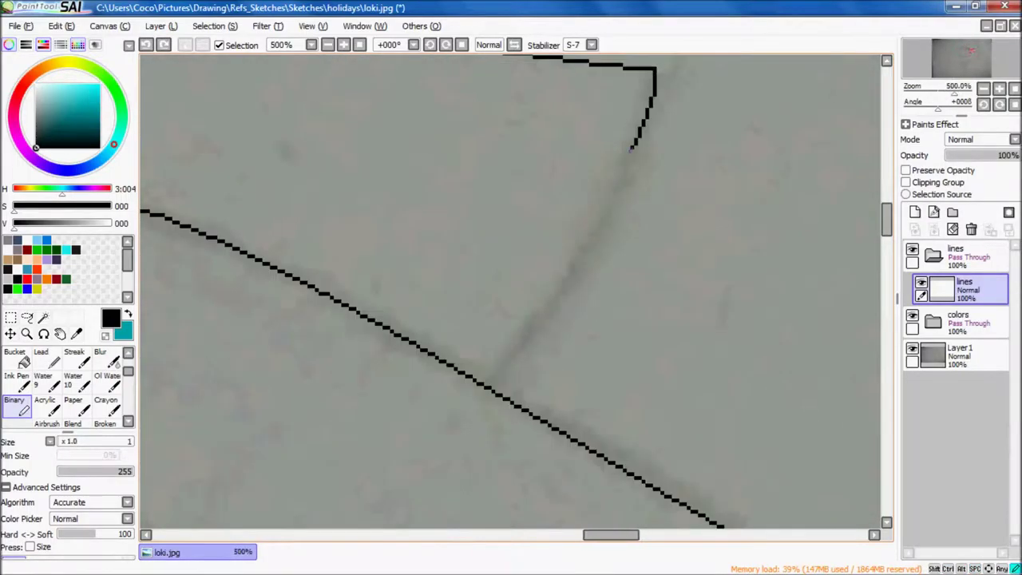
left_click_drag(624, 190, 655, 70)
- Ink the curved closed eye on the face as a tapered arc
scroll(527, 265, "down", 5)
scroll(368, 276, "up", 8)
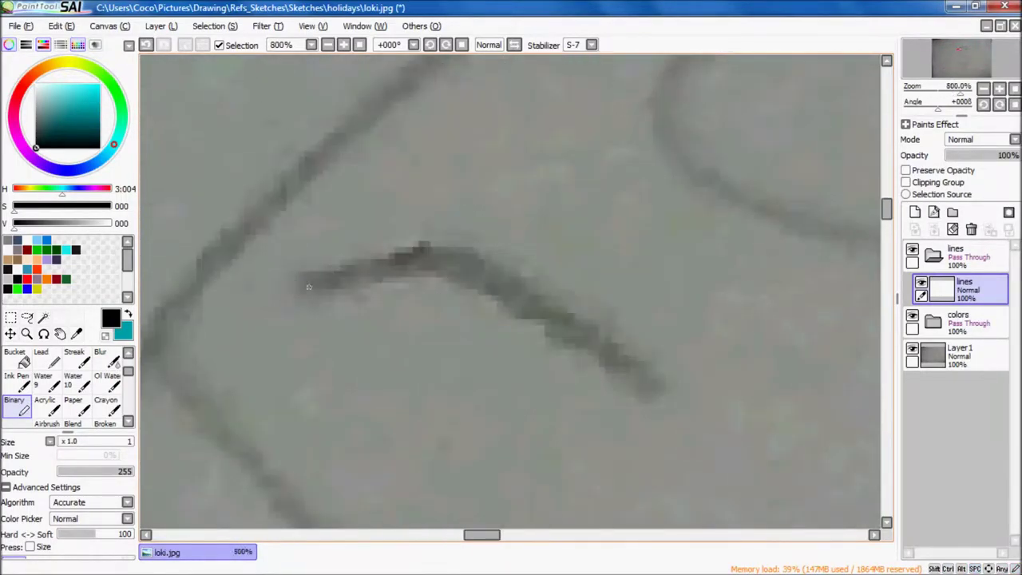
scroll(809, 391, "down", 6)
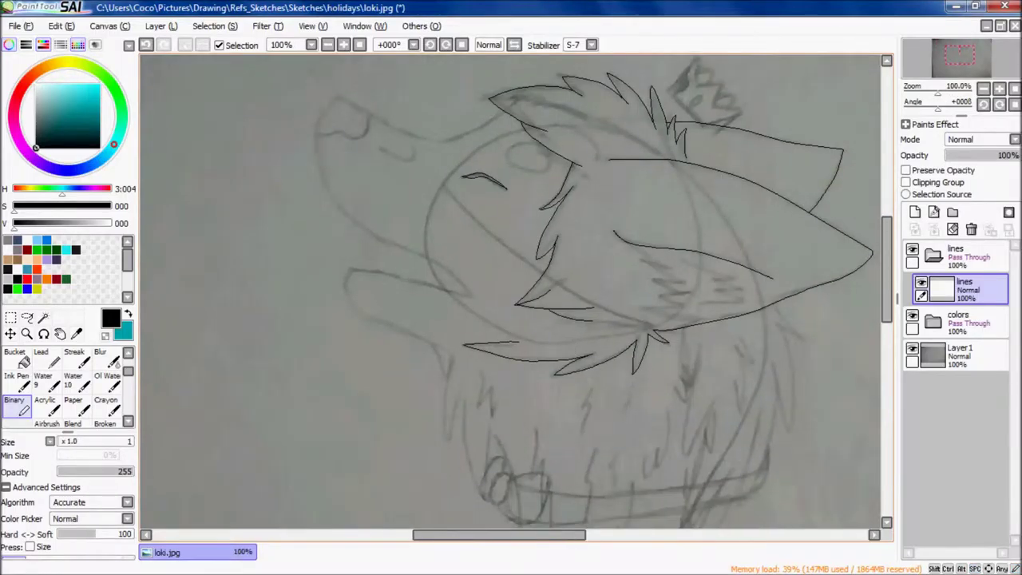
- Ink the remaining fur tufts from beneath the cheek point to the near ear's base
scroll(607, 292, "up", 5)
scroll(397, 285, "down", 5)
scroll(495, 285, "up", 4)
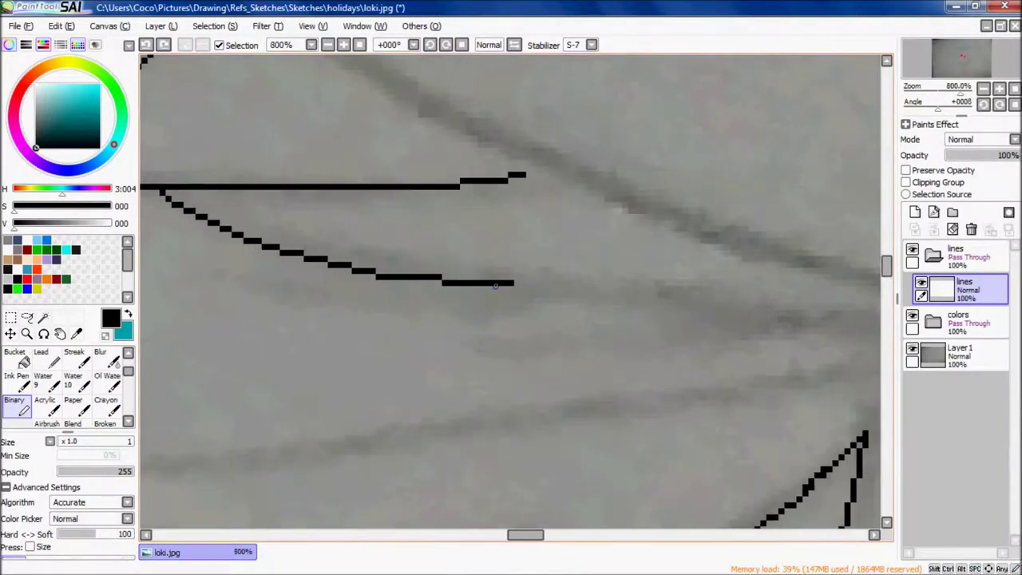
scroll(340, 301, "down", 6)
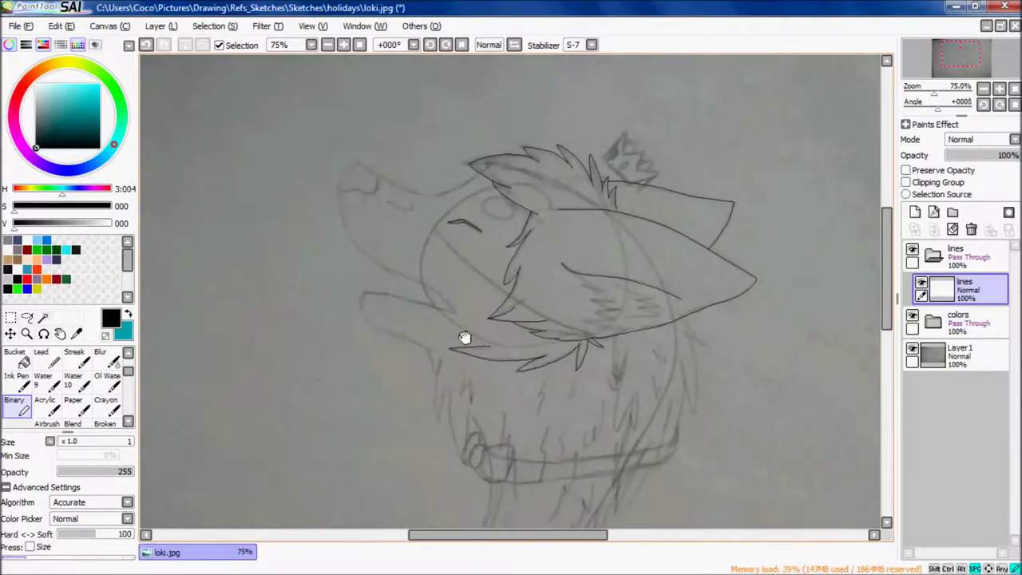
- Ink the muzzle's top line from beneath the forehead hair along the sketched bridge to the nose
scroll(600, 360, "up", 7)
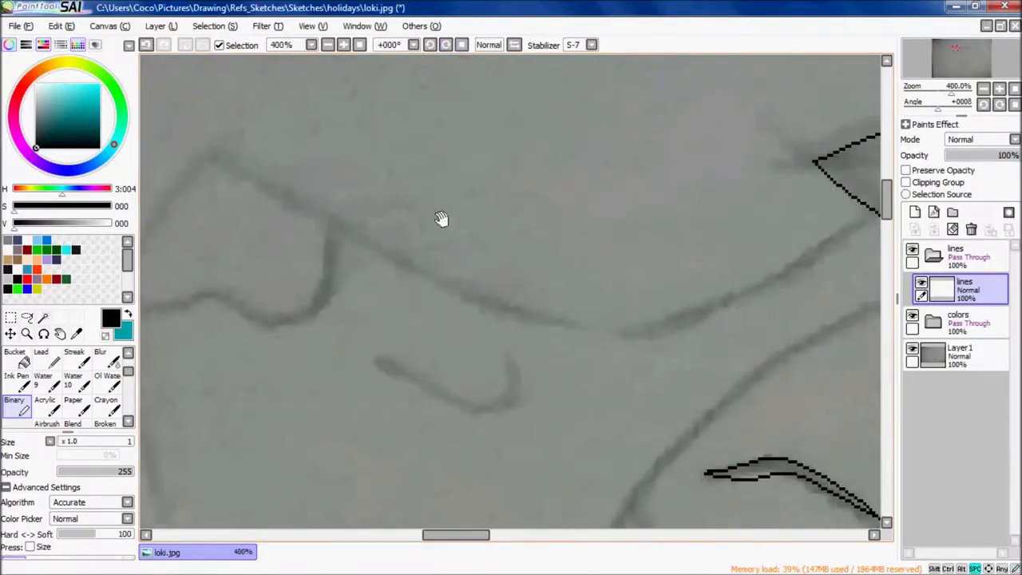
scroll(524, 324, "down", 2)
left_click_drag(514, 281, 752, 279)
left_click(430, 45)
left_click_drag(431, 52, 770, 199)
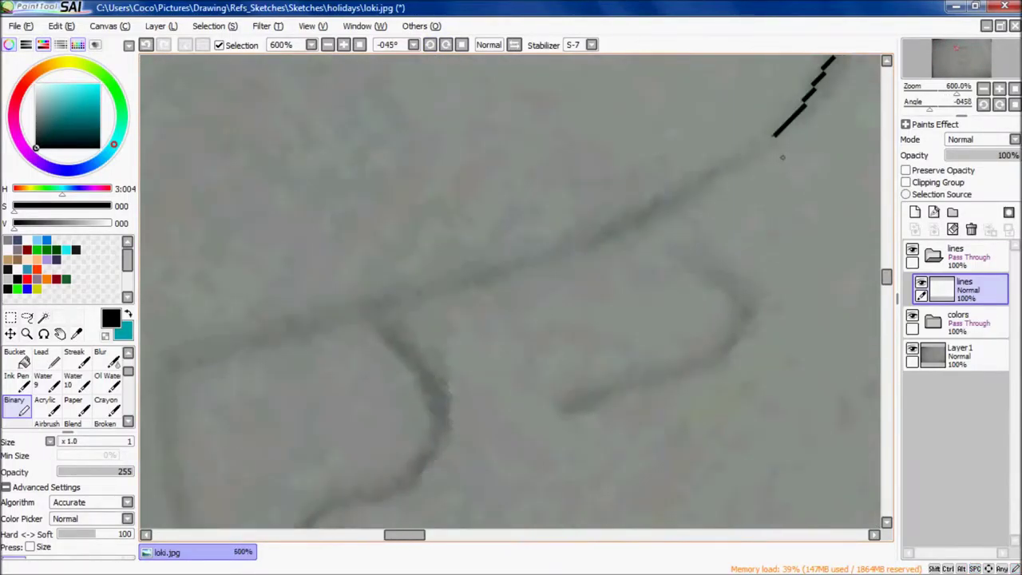
key("h")
scroll(680, 217, "up", 3)
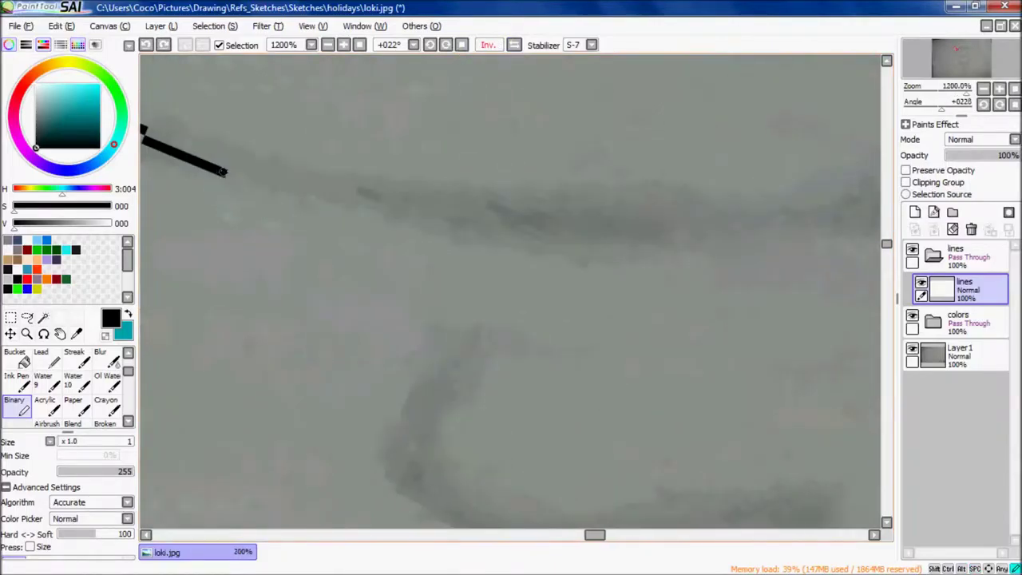
scroll(367, 292, "down", 1)
mouse_move(367, 292)
left_mouse_down()
mouse_move(408, 303)
mouse_move(305, 325)
mouse_move(400, 254)
left_mouse_up()
left_click_drag(433, 148, 662, 410)
left_click_drag(557, 231, 399, 160)
- Ink the nose's rear edge and wavy lower edge from the end of the muzzle bridge
scroll(399, 159, "down", 1)
scroll(456, 256, "up", 2)
scroll(444, 413, "down", 6)
scroll(445, 412, "up", 2)
scroll(479, 360, "up", 4)
scroll(609, 223, "down", 4)
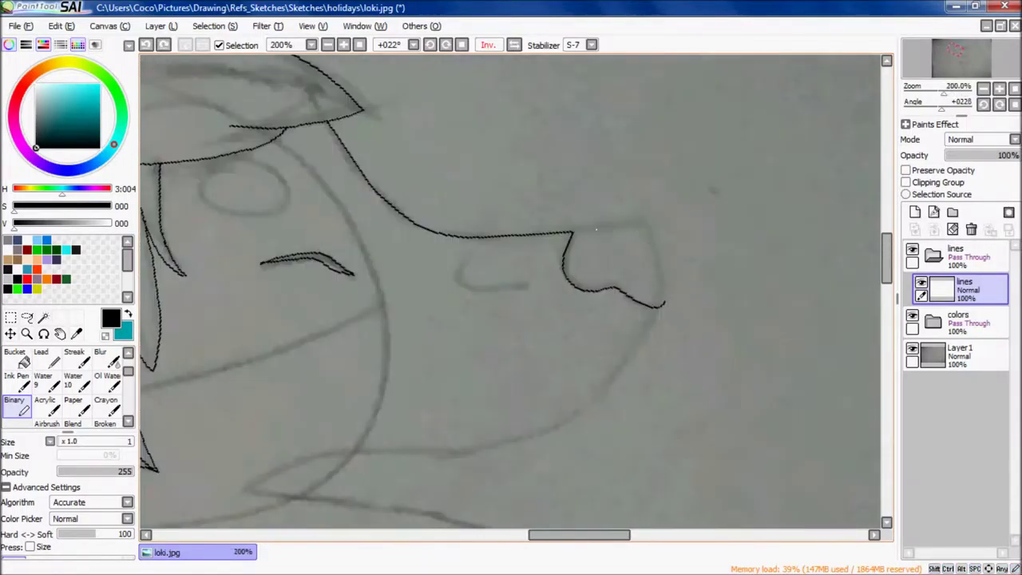
- Ink the nose's top and front edges and join the outline at its lower front corner
scroll(646, 231, "up", 4)
scroll(558, 280, "down", 4)
scroll(444, 290, "up", 2)
scroll(444, 290, "up", 4)
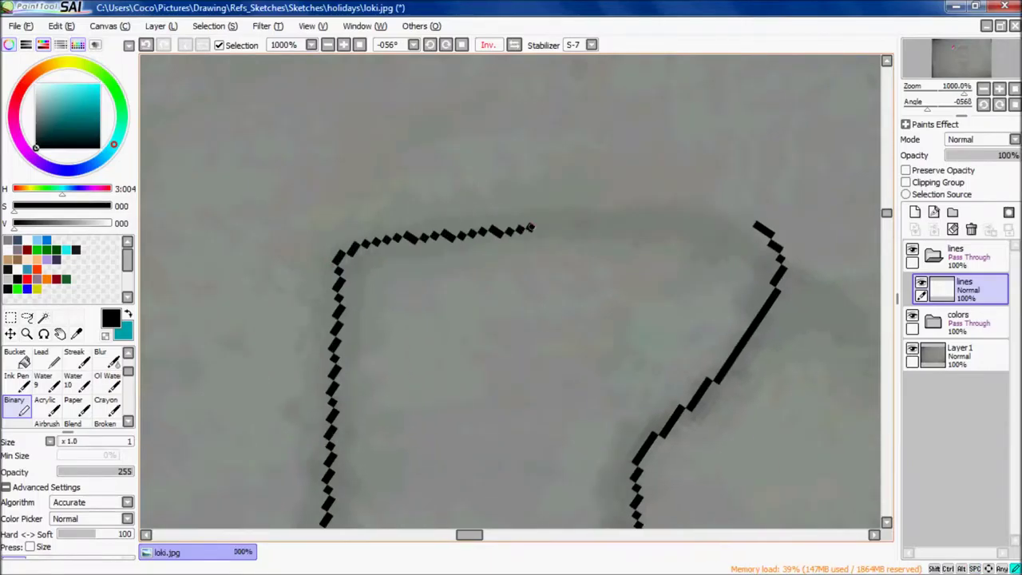
scroll(444, 289, "down", 4)
scroll(444, 290, "up", 4)
left_click(462, 45)
scroll(359, 239, "down", 6)
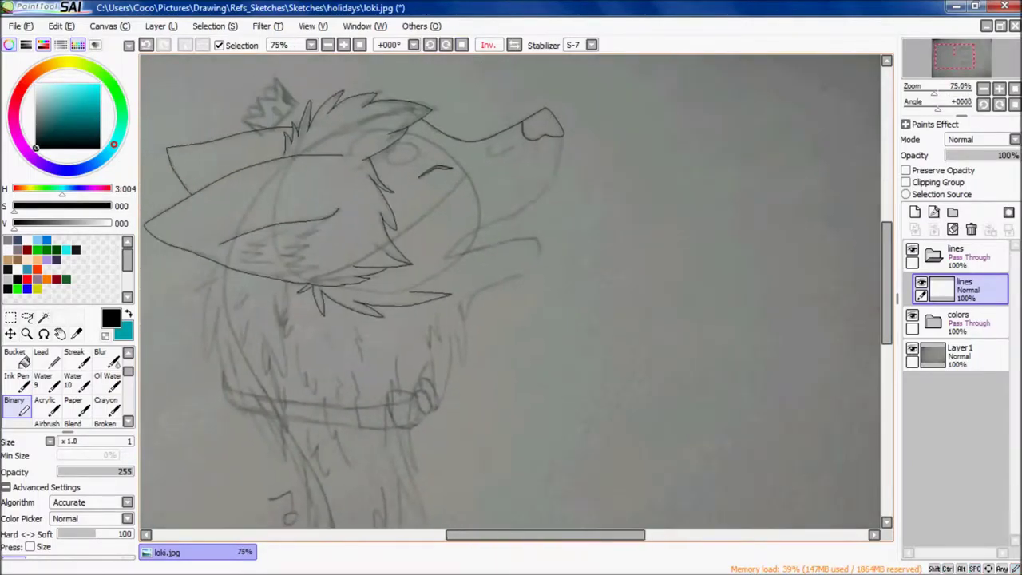
scroll(269, 296, "up", 6)
scroll(384, 276, "down", 4)
scroll(384, 276, "up", 4)
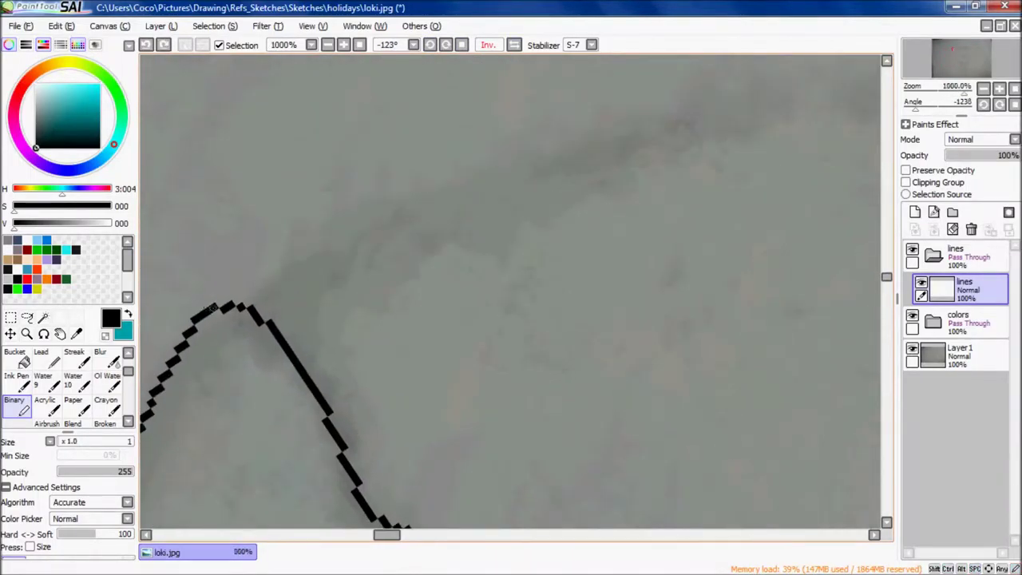
scroll(384, 276, "down", 5)
key("Home")
- Redraw the full nose outline from the bridge's end, following the sketched rear curve, wavy lower edge and front
scroll(382, 189, "up", 6)
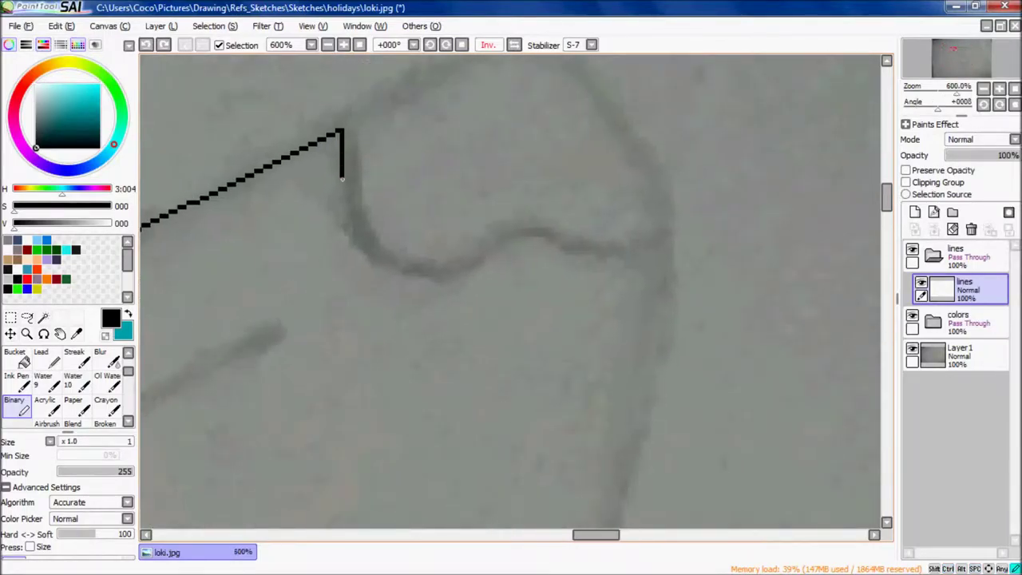
scroll(645, 248, "up", 3)
left_click_drag(319, 282, 452, 168)
scroll(453, 167, "down", 4)
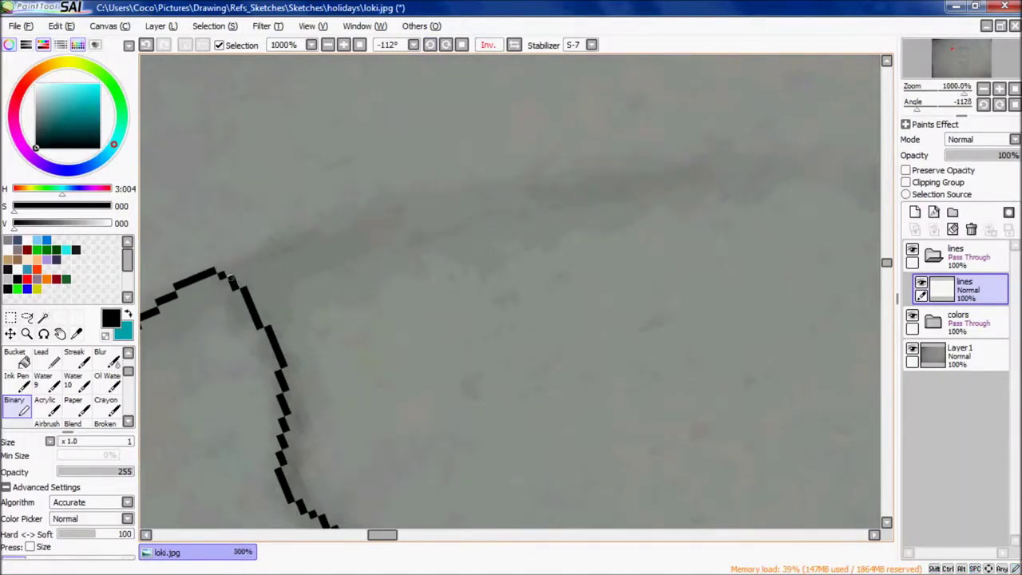
- Ink the muzzle's rounded front edge from the nose down toward the mouth
scroll(218, 272, "down", 1)
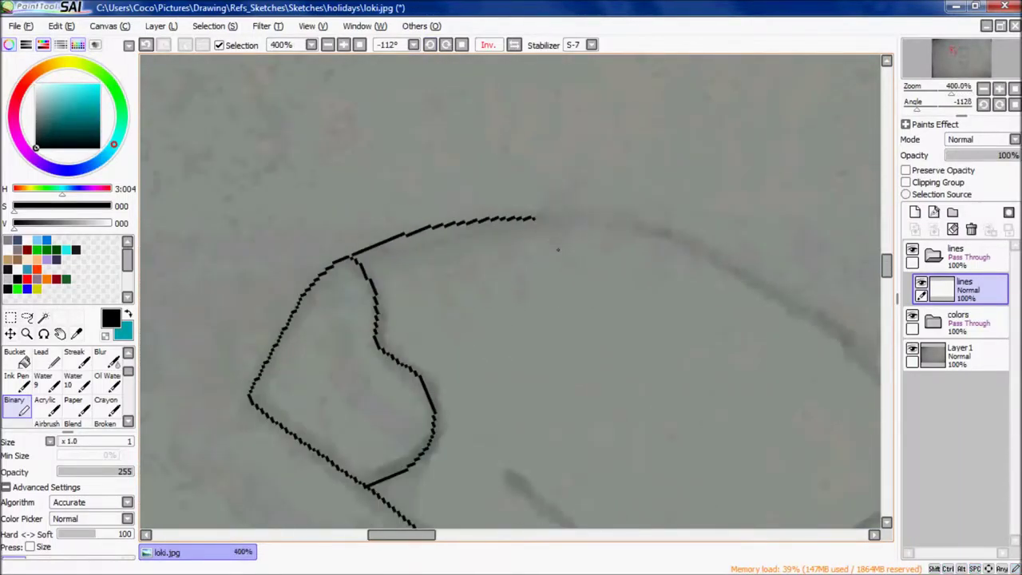
scroll(612, 268, "up", 5)
left_click_drag(612, 268, 300, 266)
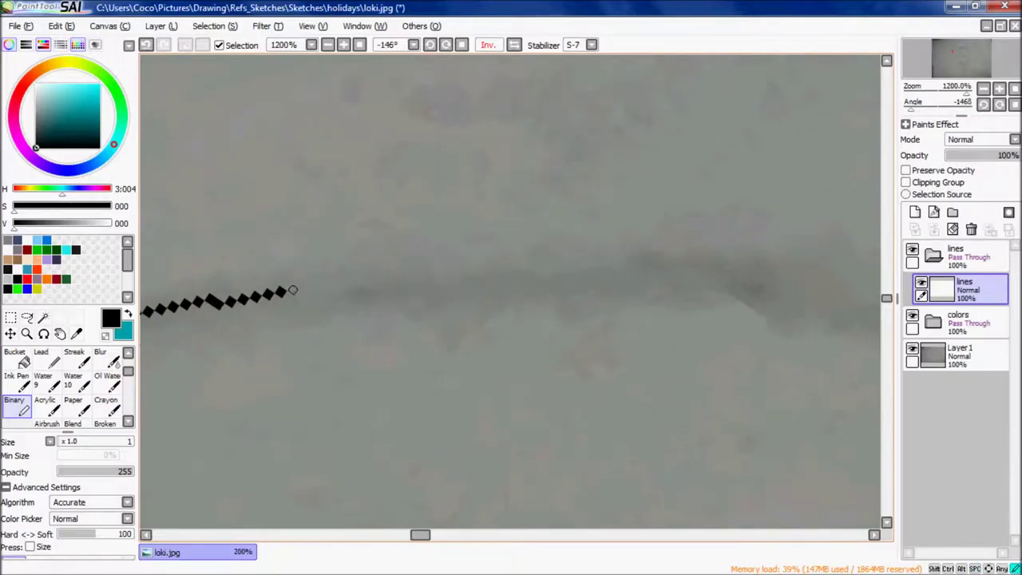
left_click_drag(514, 284, 228, 263)
scroll(810, 336, "down", 4)
scroll(809, 335, "up", 4)
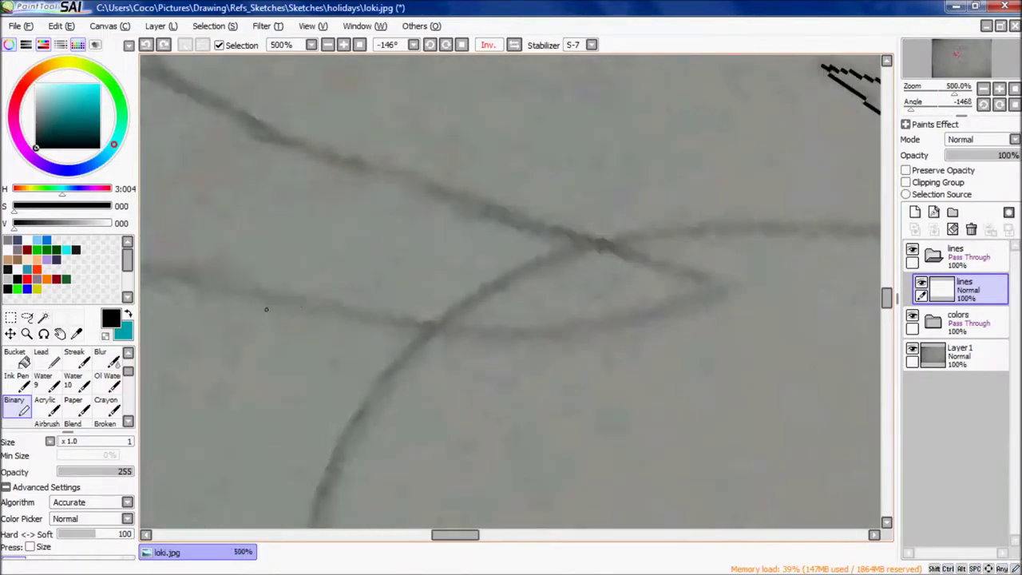
- Ink the upper lip line along the sketch back to the pointed mouth corner
left_click_drag(810, 335, 595, 371)
scroll(594, 371, "up", 2)
left_click_drag(142, 284, 672, 303)
left_click_drag(751, 324, 422, 286)
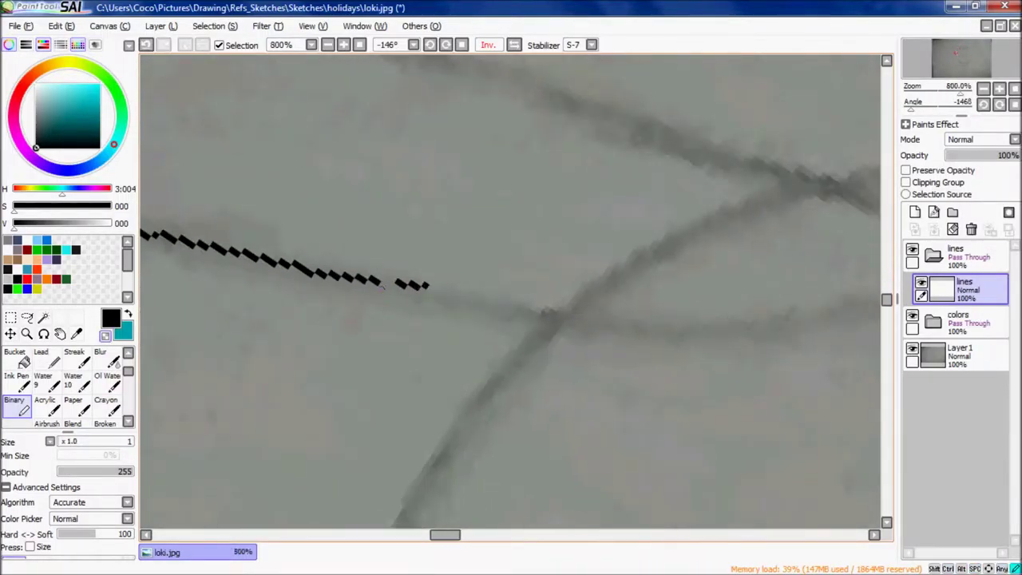
scroll(392, 299, "up", 3)
scroll(527, 297, "down", 6)
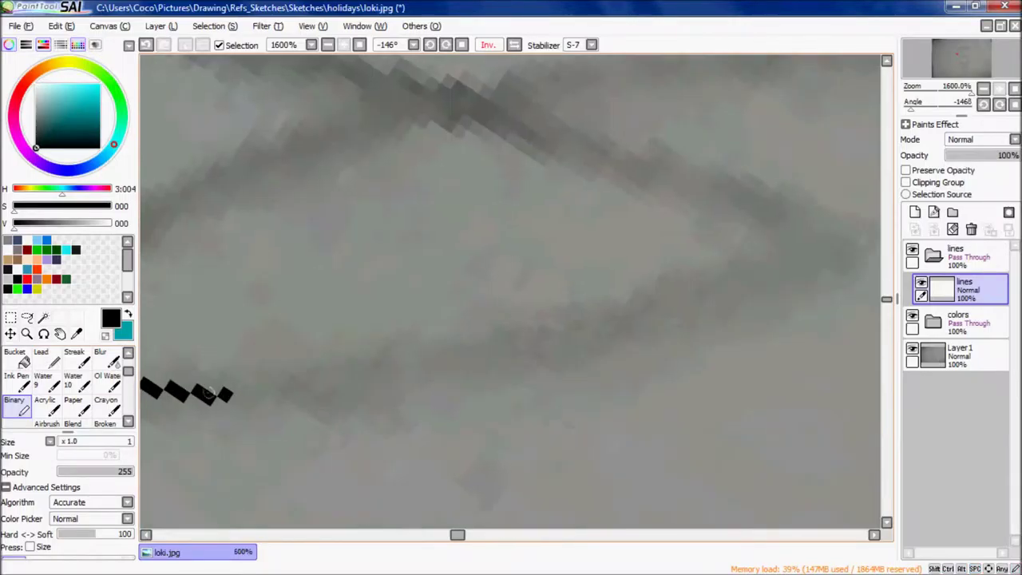
key("Delete")
- Ink the lower jaw's upper edge from the mouth corner forward to the rounded chin tip
scroll(599, 226, "up", 4)
left_click_drag(598, 226, 376, 274)
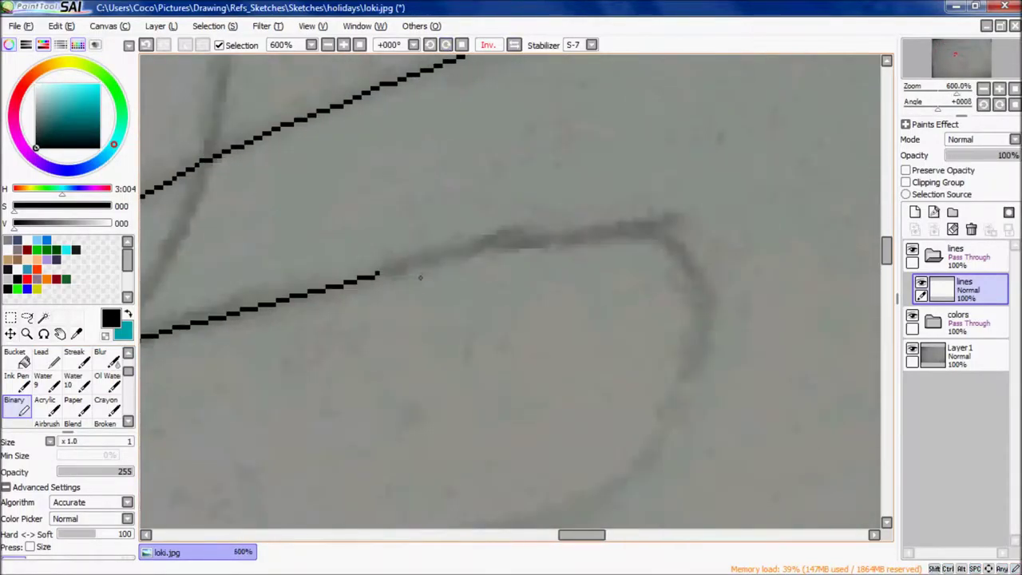
scroll(541, 274, "up", 3)
mouse_move(306, 282)
left_mouse_down()
mouse_move(622, 215)
mouse_move(479, 199)
left_mouse_up()
scroll(479, 199, "down", 3)
scroll(524, 103, "up", 2)
scroll(524, 104, "up", 2)
scroll(525, 104, "down", 4)
- Ink the jaw's underside from the chin back to the throat, ending in the first pointed throat tuft
left_click_drag(524, 104, 479, 199)
scroll(479, 199, "up", 3)
scroll(629, 196, "up", 2)
key("End")
key("End")
key("End")
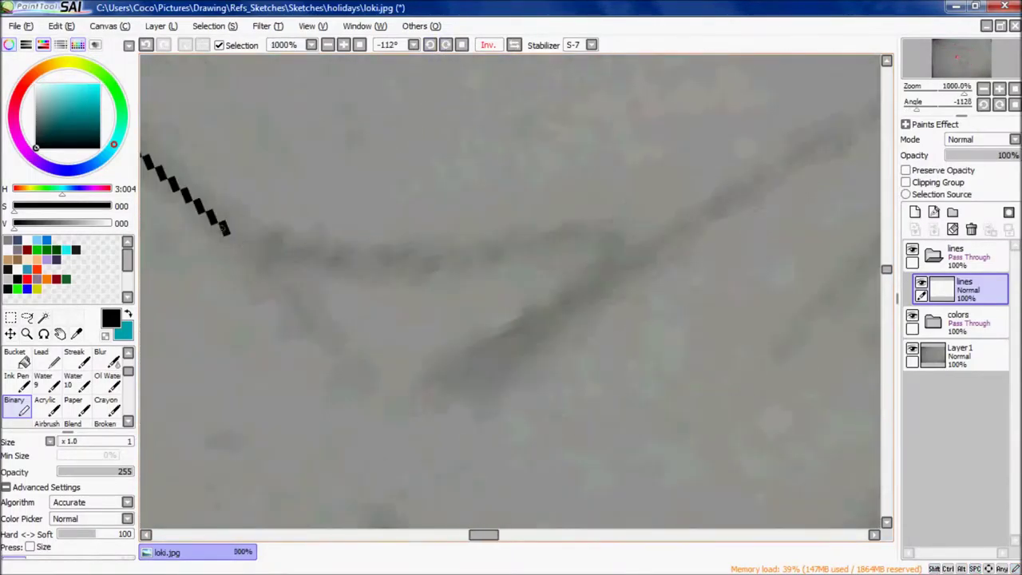
scroll(591, 344, "down", 2)
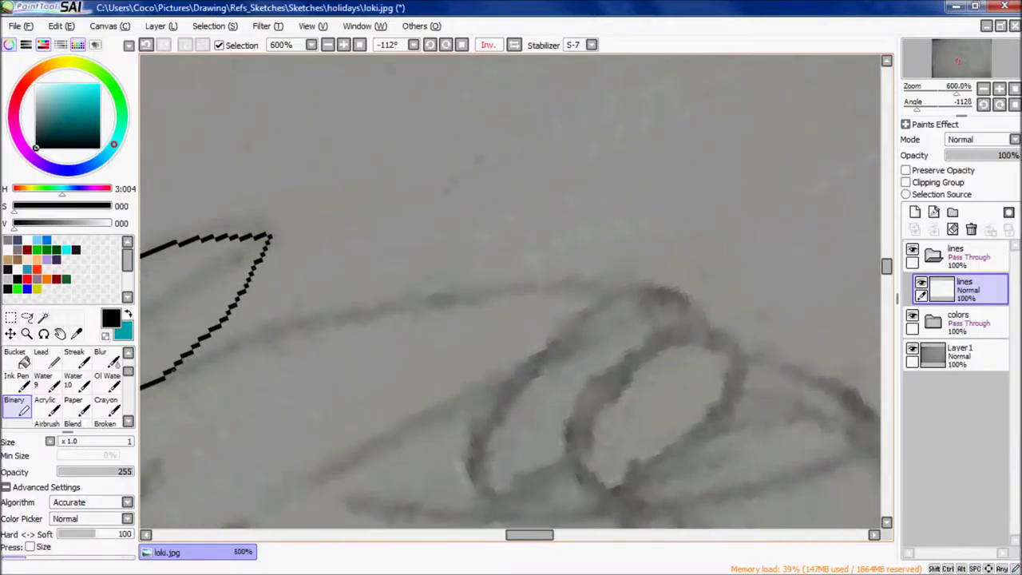
- Ink the long second throat tuft, with its tip at the collar's round ornament and its lower edge running back
scroll(605, 274, "up", 2)
scroll(445, 285, "down", 2)
mouse_move(143, 387)
left_mouse_down()
mouse_move(645, 250)
mouse_move(292, 444)
left_mouse_up()
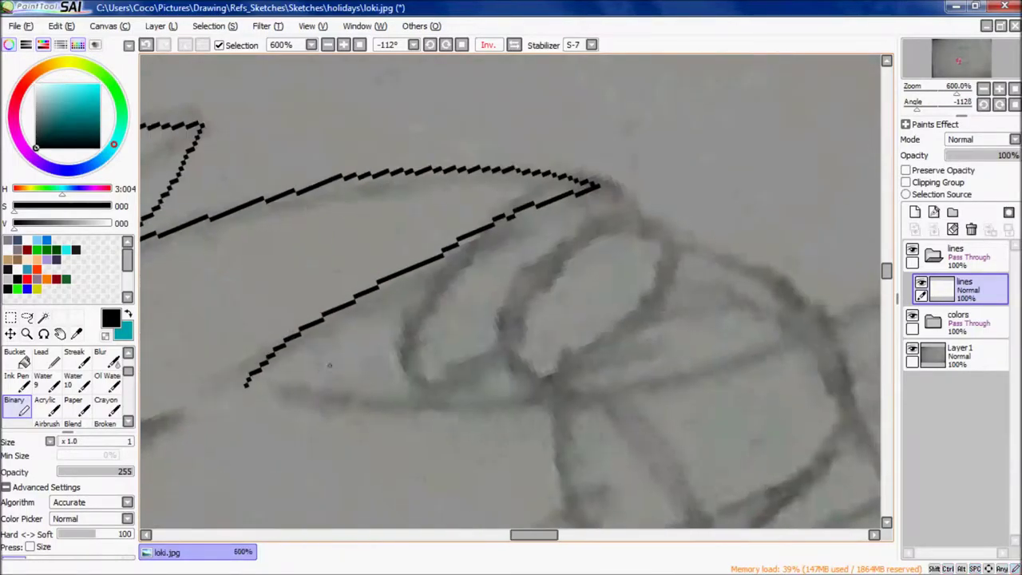
scroll(330, 354, "down", 2)
scroll(331, 354, "up", 2)
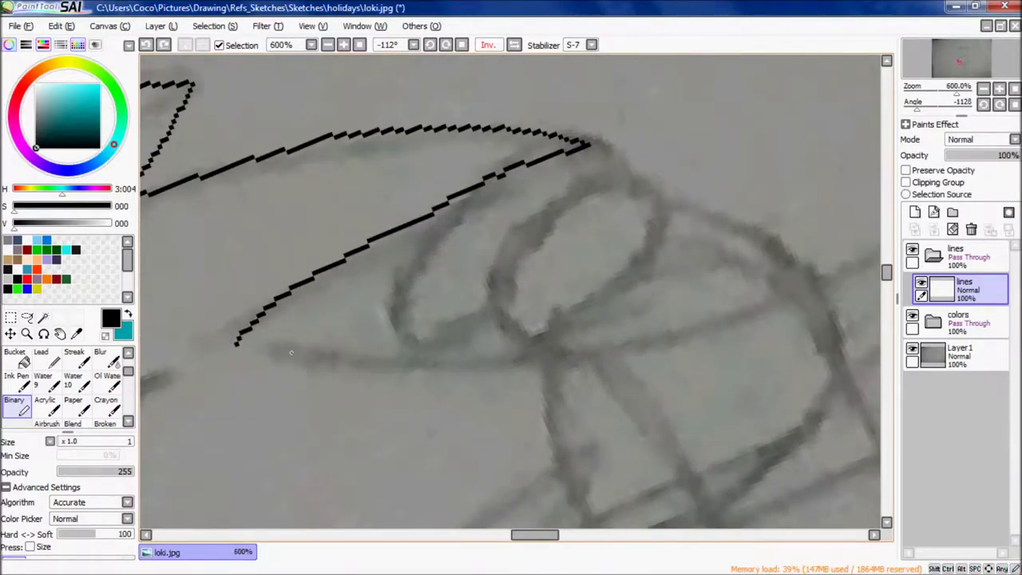
scroll(230, 348, "up", 3)
scroll(485, 388, "down", 1)
- Ink the curved chest tuft that crosses the collar's ornament and ends in a point in front of it
key("bracketleft")
key("bracketleft")
key("bracketleft")
key("bracketleft")
key("bracketleft")
key("bracketleft")
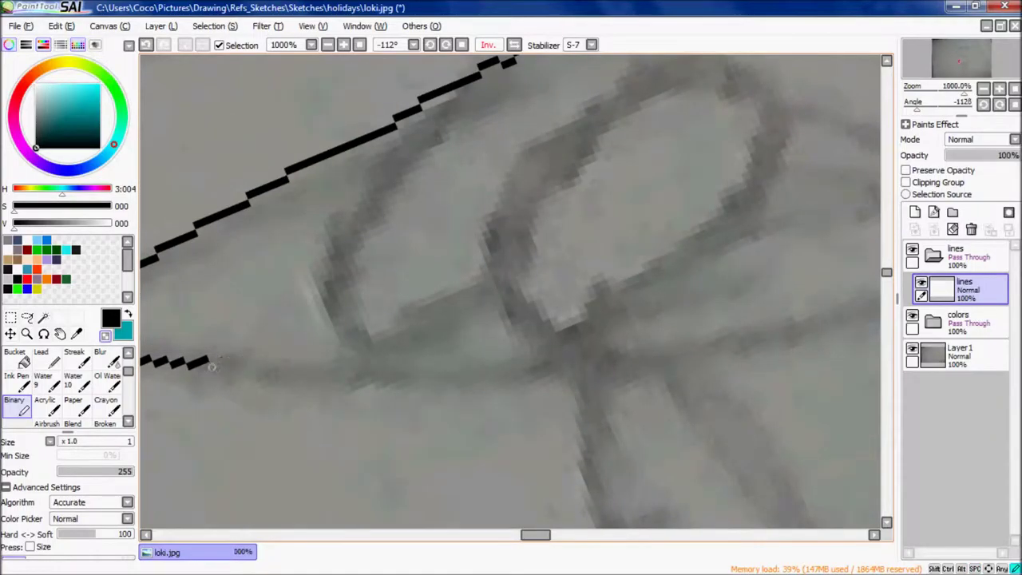
left_click_drag(351, 380, 209, 422)
mouse_move(456, 375)
left_mouse_down()
mouse_move(194, 285)
mouse_move(216, 312)
mouse_move(293, 329)
left_mouse_up()
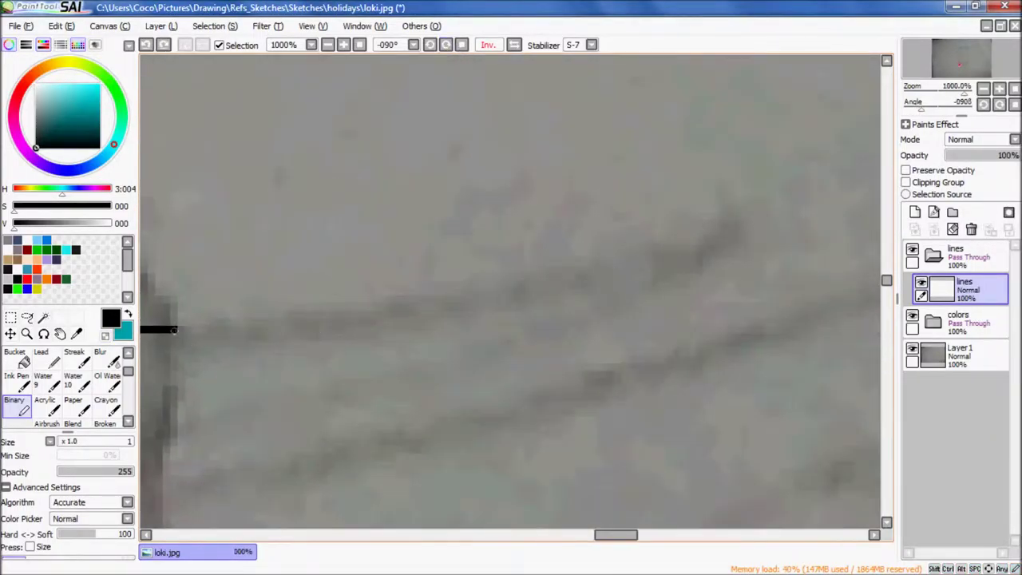
scroll(497, 349, "down", 8)
- Ink the small spike and the long fur tufts along the back of the neck, from the near ear toward the collar
mouse_move(498, 349)
left_mouse_down()
mouse_move(481, 56)
mouse_move(278, 335)
left_mouse_up()
scroll(278, 335, "up", 7)
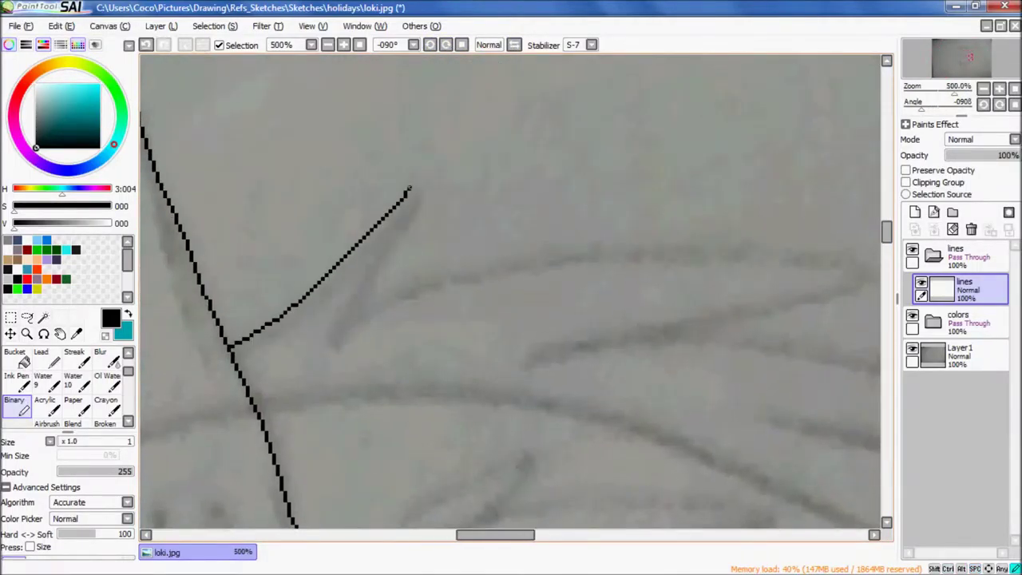
left_click_drag(409, 189, 258, 170)
left_click_drag(258, 170, 188, 315)
left_click_drag(563, 323, 392, 279)
mouse_move(251, 165)
left_mouse_down()
mouse_move(696, 274)
mouse_move(408, 226)
left_mouse_up()
scroll(842, 319, "down", 3)
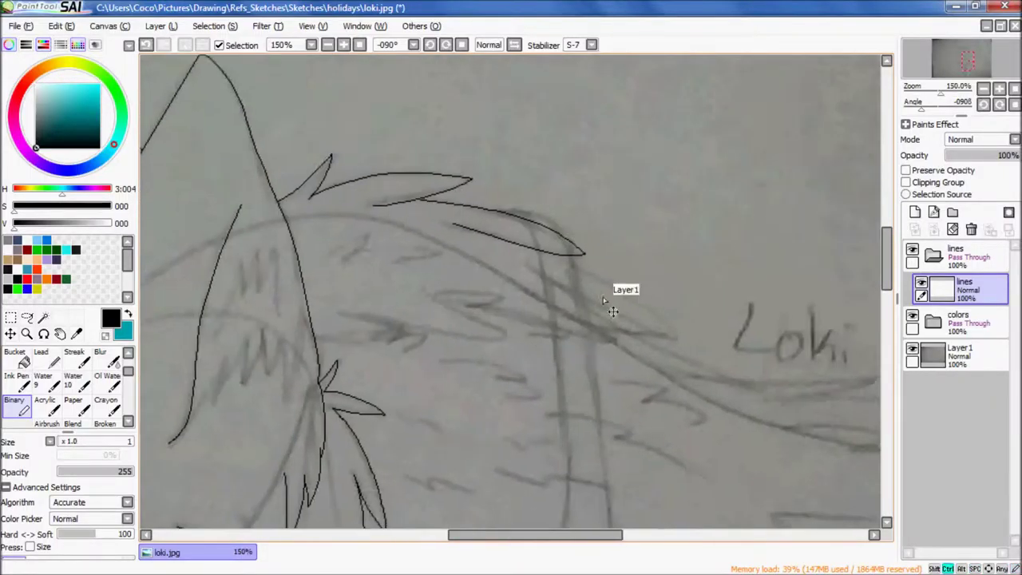
- Redraw the second neck tuft behind the ear, with a pointed tip over the back of the collar
scroll(621, 292, "up", 3)
left_click_drag(479, 239, 174, 249)
left_click_drag(357, 213, 841, 224)
left_click_drag(391, 265, 417, 250)
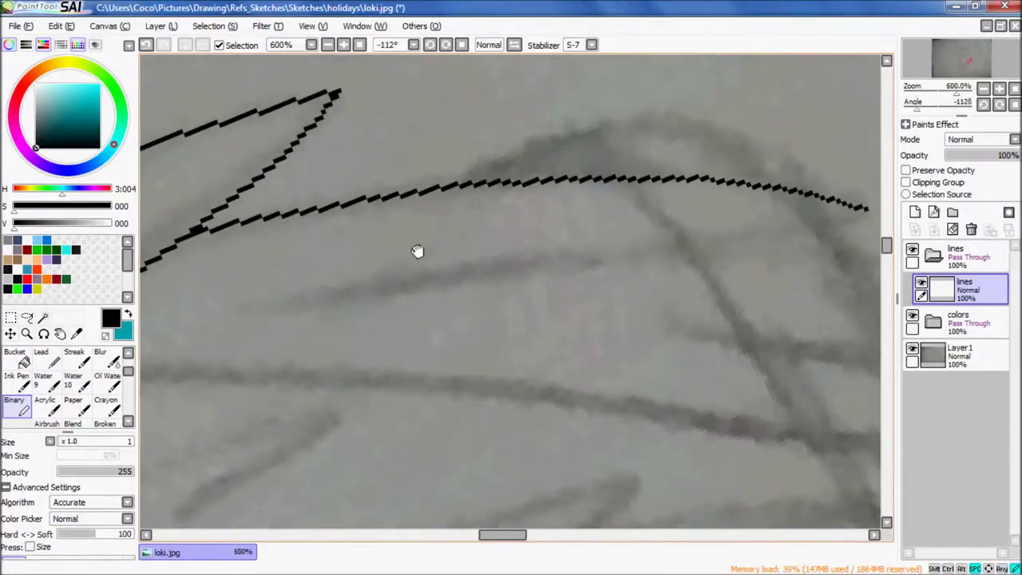
scroll(216, 314, "down", 4)
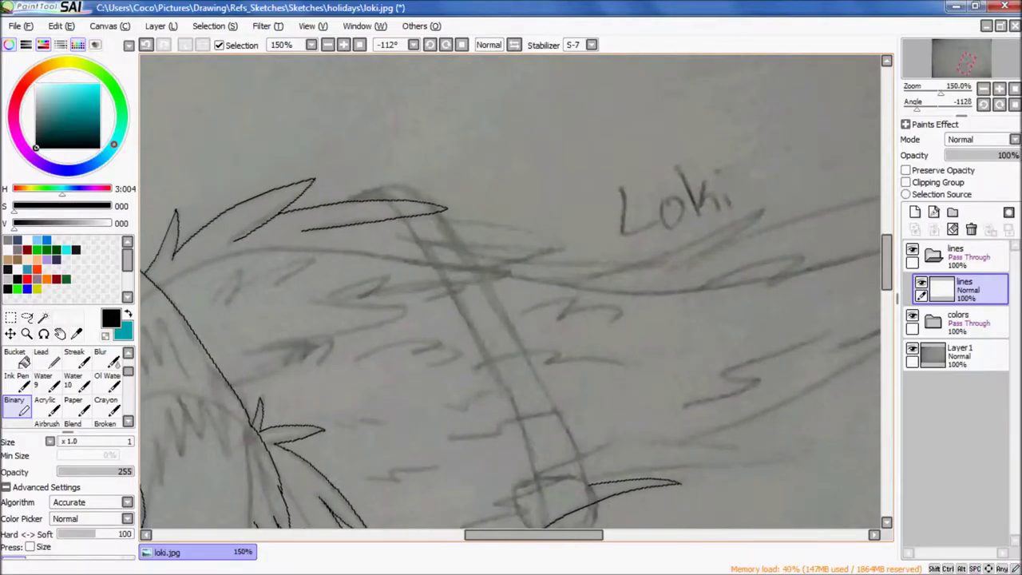
scroll(283, 367, "up", 4)
- Ink the large pointed tuft overlapping the back of the collar and the inner neck fur tufts beneath it
scroll(346, 398, "down", 3)
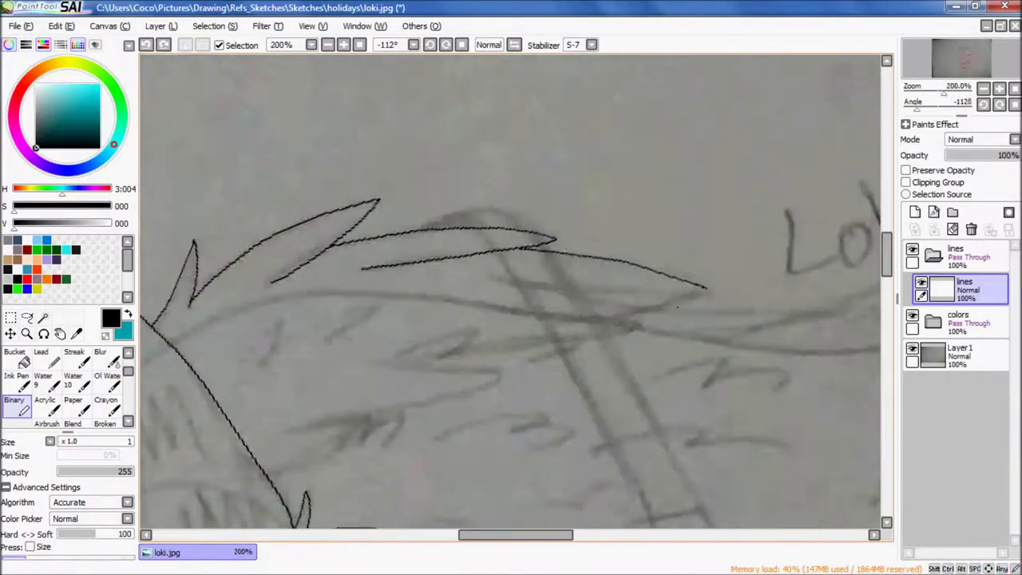
scroll(347, 398, "up", 2)
scroll(346, 399, "down", 3)
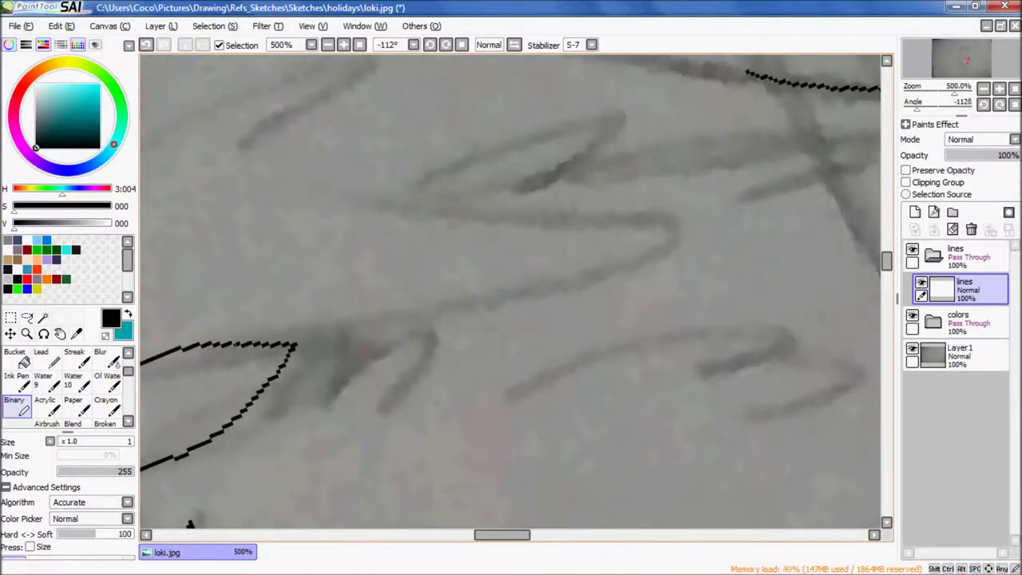
scroll(677, 222, "up", 5)
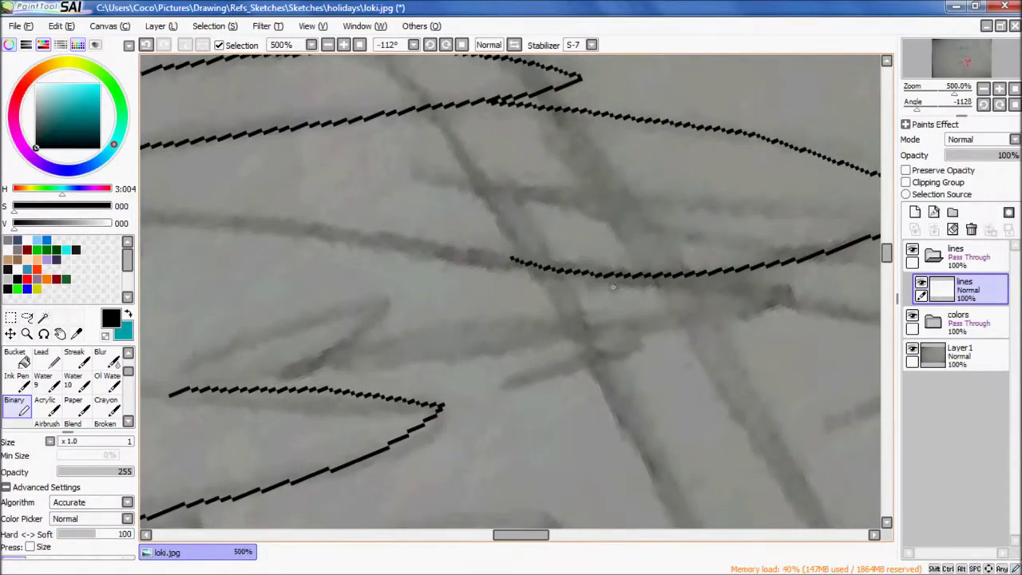
scroll(482, 352, "down", 8)
scroll(439, 319, "up", 7)
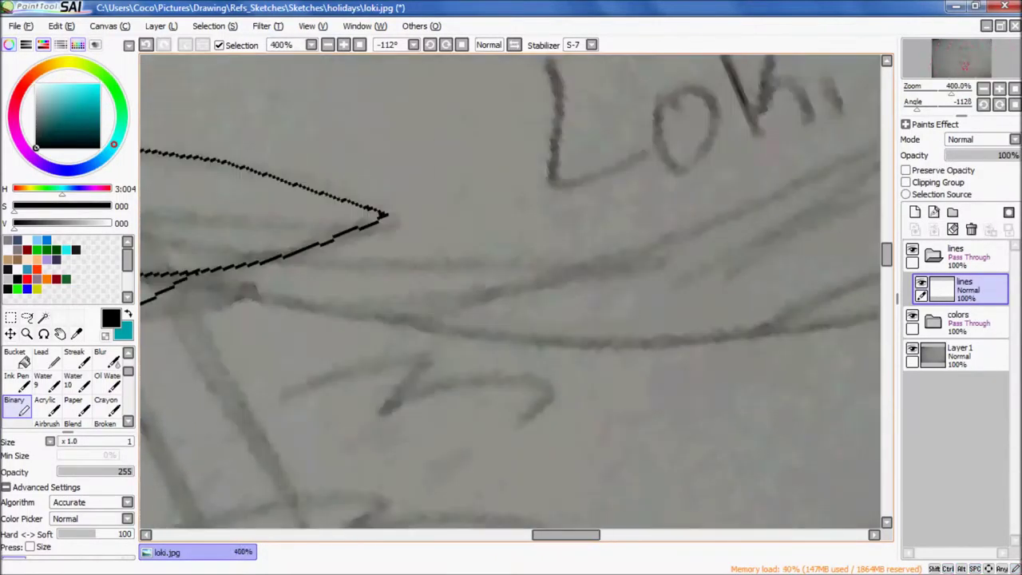
- Ink the long fur tuft below the collar beside the handwritten name and start the next edge beyond its tip
left_click_drag(183, 349, 68, 389)
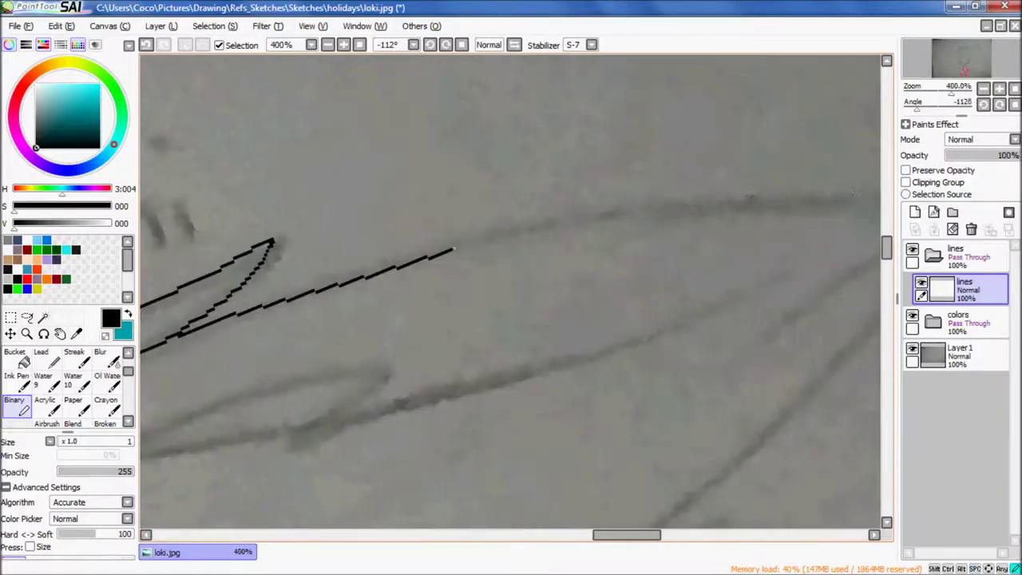
scroll(320, 319, "up", 4)
scroll(639, 298, "down", 6)
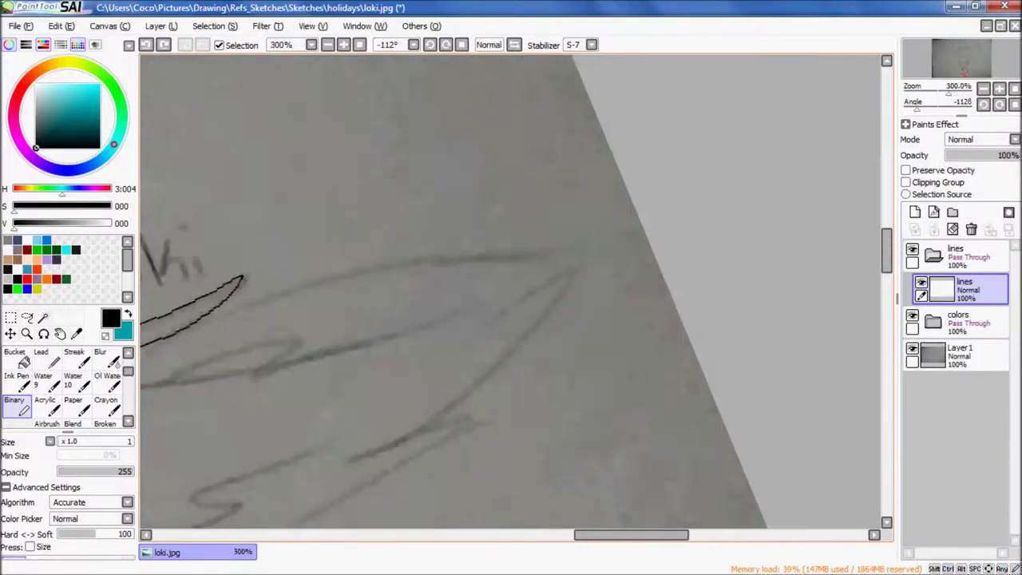
left_click_drag(628, 112, 534, 228)
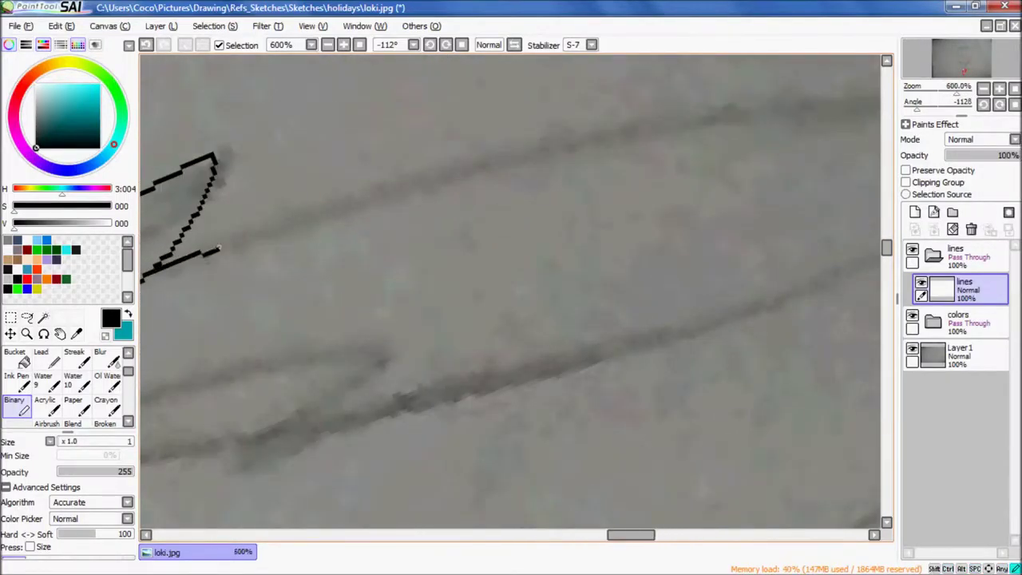
left_click_drag(402, 151, 479, 154)
scroll(387, 224, "down", 3)
scroll(387, 224, "down", 3)
- Ink the chest fur below the collar's front tuft and bring its outer edges to a point at the chest's lower end
key("h")
scroll(464, 296, "up", 5)
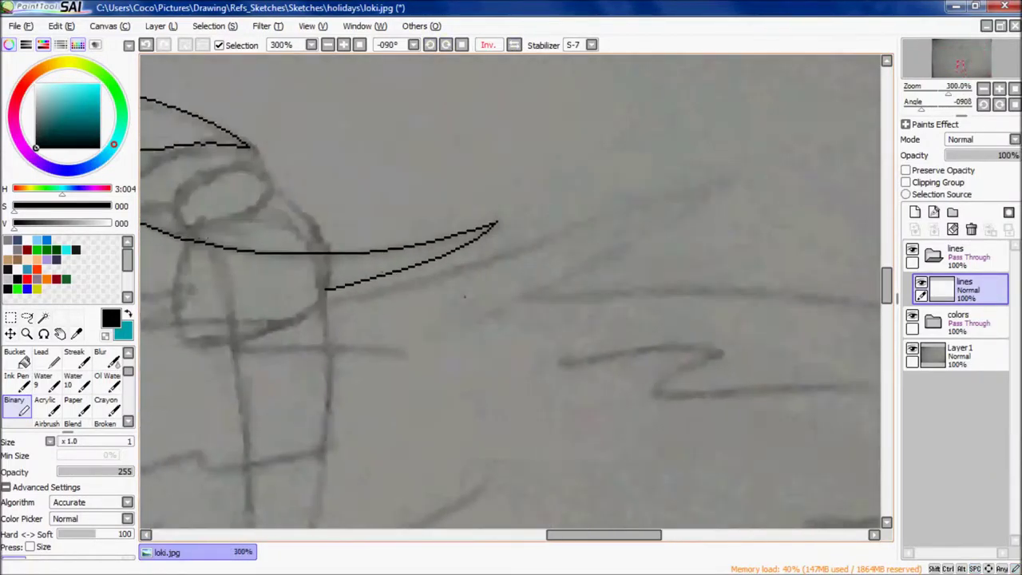
mouse_move(350, 322)
left_mouse_down()
mouse_move(423, 311)
mouse_move(226, 392)
left_mouse_up()
mouse_move(391, 294)
left_mouse_down()
mouse_move(691, 160)
mouse_move(423, 126)
left_mouse_up()
left_click_drag(423, 127, 210, 318)
scroll(412, 195, "down", 5)
scroll(411, 195, "up", 3)
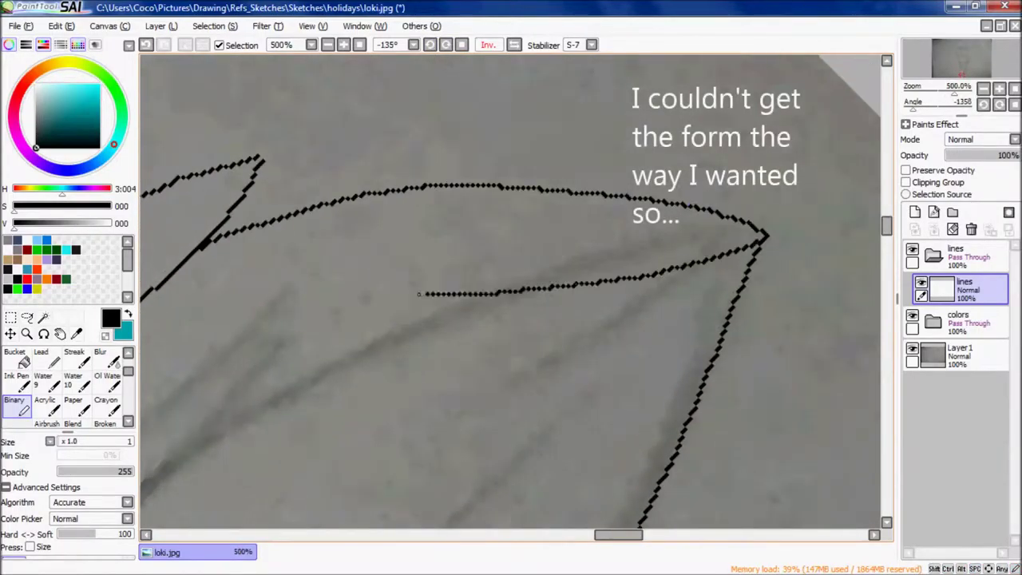
scroll(418, 294, "down", 6)
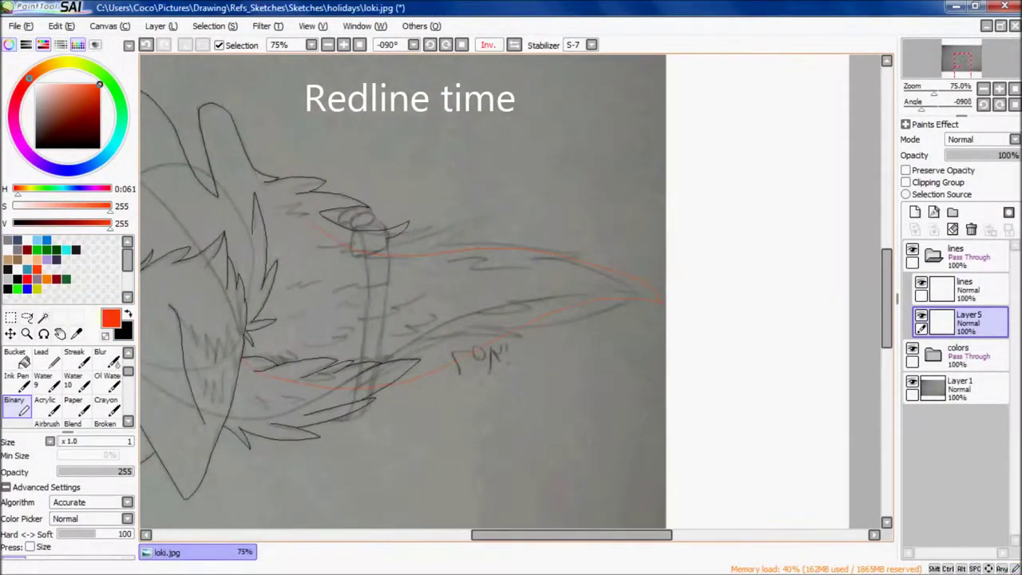
- Redraw the red guide curves along both chest edges on Layer5 and return to black ink on the lines layer
left_click_drag(411, 288, 536, 283)
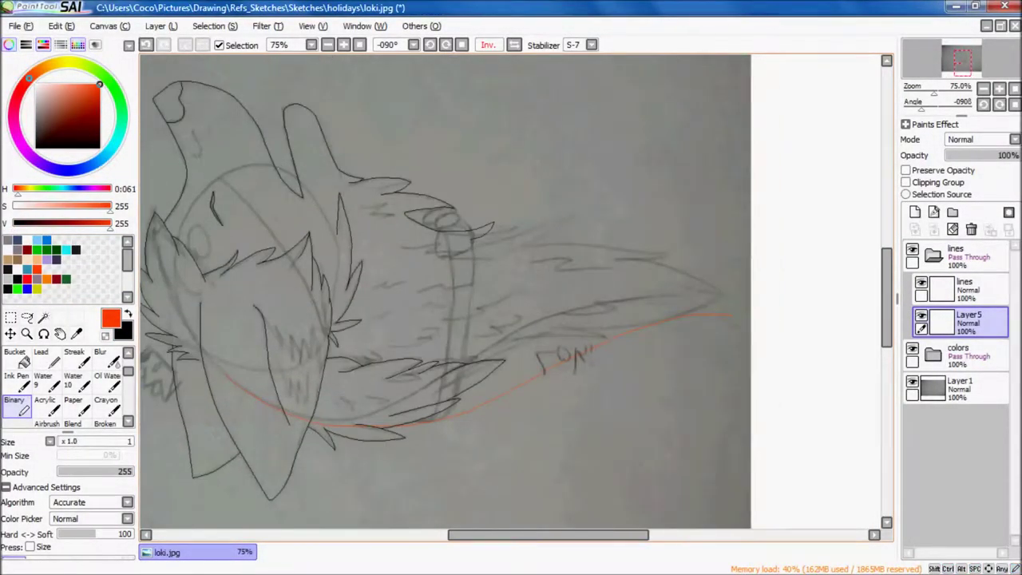
scroll(347, 322, "up", 5)
left_click(128, 314)
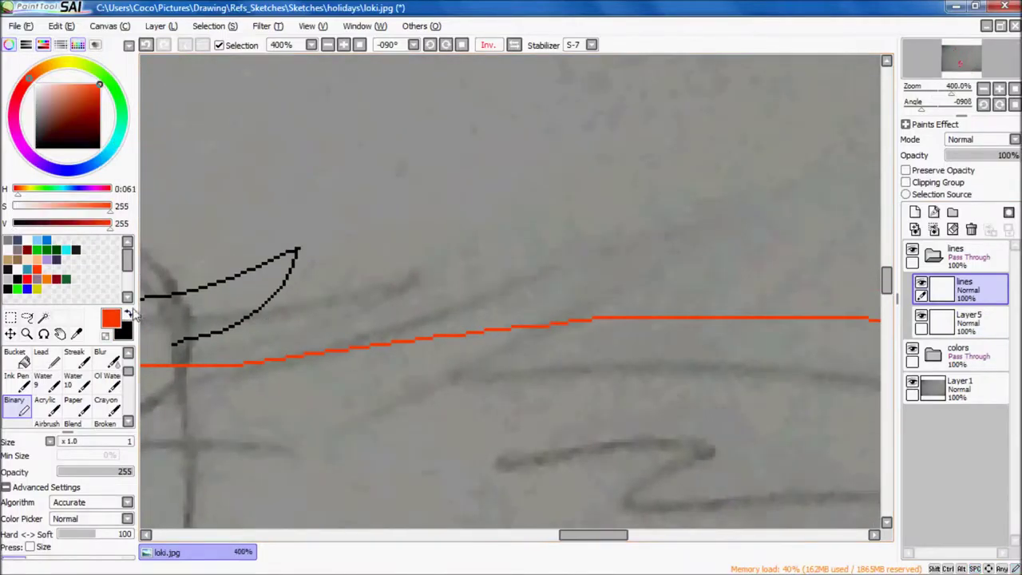
key("x")
- Ink pointed fur tufts along the front edge of the chest, following the red guide curve
scroll(275, 268, "up", 1)
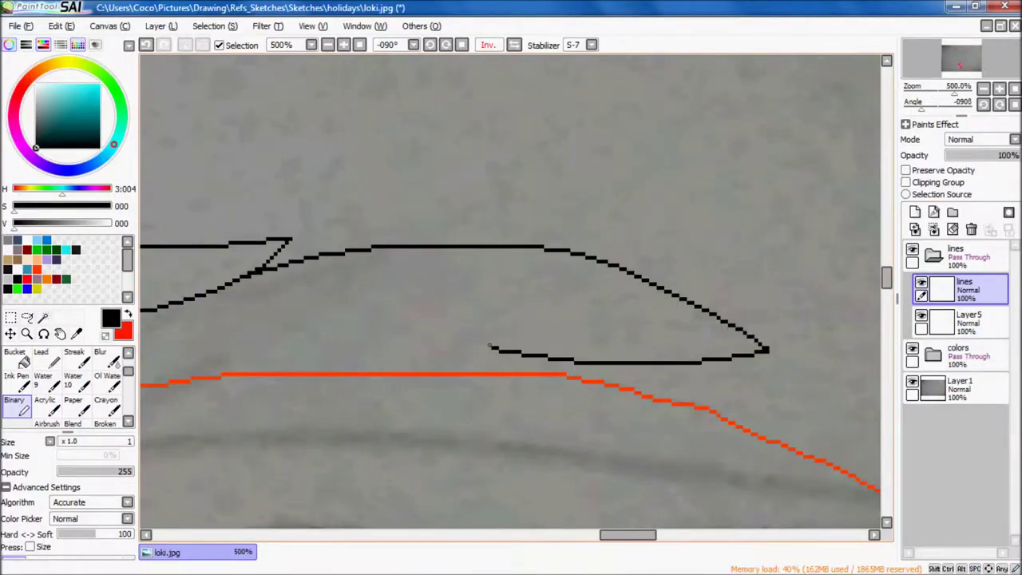
key("Page_Down")
key("Page_Down")
key("Page_Down")
key("Page_Down")
key("Page_Down")
key("Page_Down")
- Ink a pointed tuft at the back of the collar, starting the chest's back edge along the red guide
key("End")
key("End")
key("End")
key("Page_Up")
key("Page_Up")
key("Page_Up")
key("Page_Up")
key("Page_Up")
left_click_drag(475, 119, 338, 310)
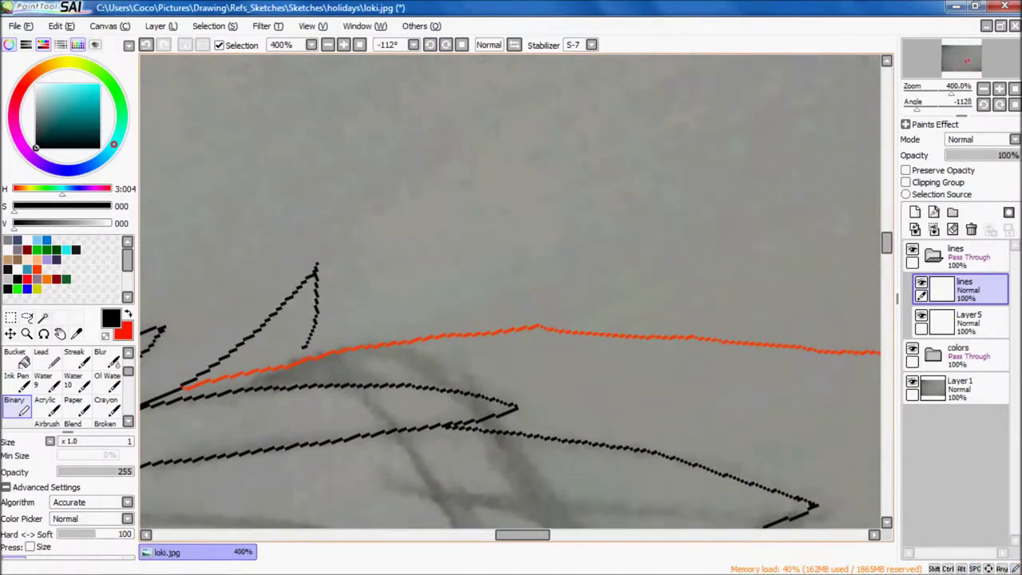
- Ink the long fur tufts along the chest's back edge beside and below the handwritten name
left_click_drag(773, 232, 479, 233)
key("Page_Down")
key("Page_Down")
key("Page_Up")
key("Page_Up")
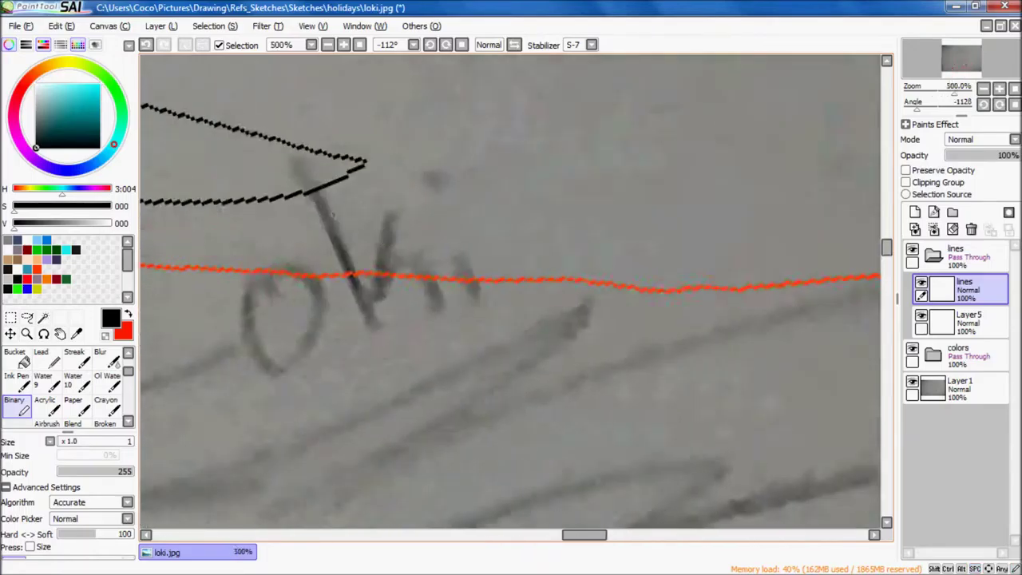
left_click_drag(384, 234, 479, 239)
key("Page_Down")
key("Page_Down")
key("Page_Up")
key("Page_Up")
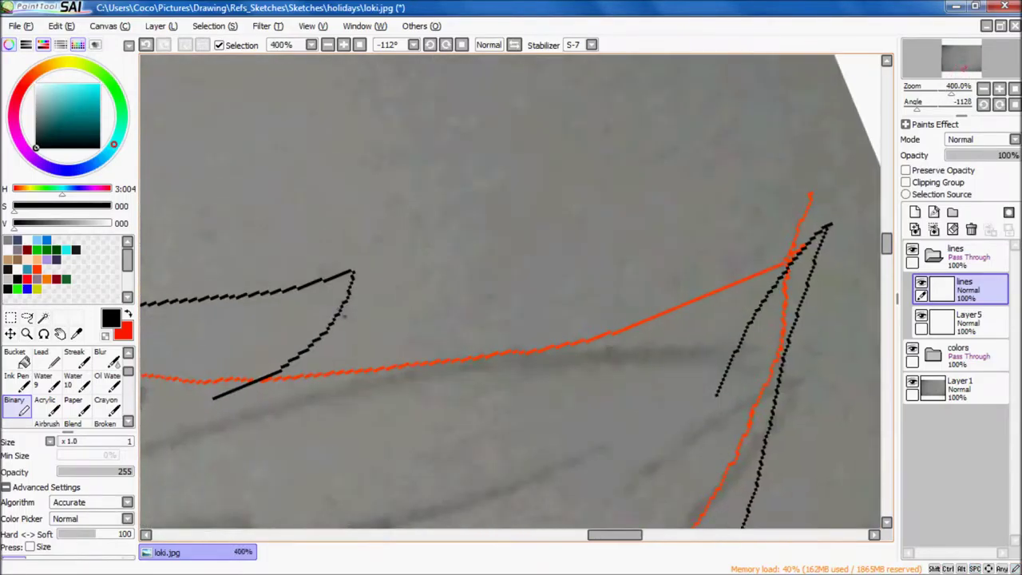
- Complete the chest's back edge down to its pointed lower tip and hide the red guide layer
key("Page_Down")
key("Page_Down")
key("Home")
left_click_drag(480, 133, 628, 221)
key("Page_Up")
key("Page_Up")
key("Page_Down")
key("Page_Down")
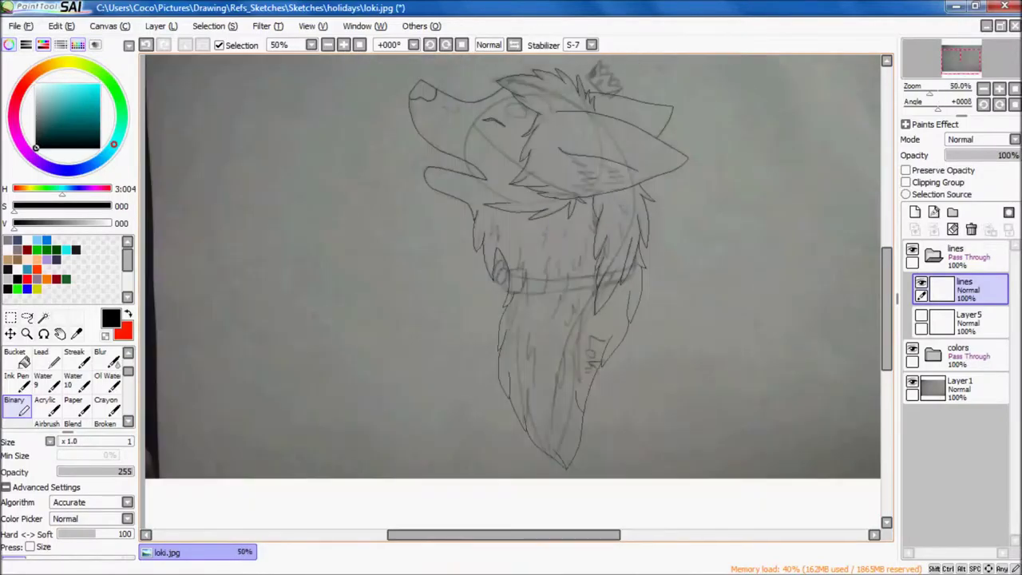
- Add a new layer above the lines layer for overlapping line work
key("Page_Up")
key("Page_Up")
key("Page_Up")
key("Page_Up")
key("Page_Up")
left_click(915, 212)
- Try inking two extra curved tufts on the new layer between the back neck fur and the outer contour
key("Delete")
mouse_move(722, 330)
left_mouse_down()
mouse_move(495, 324)
mouse_move(327, 277)
left_mouse_up()
left_click_drag(742, 313, 490, 317)
left_click_drag(637, 337, 614, 236)
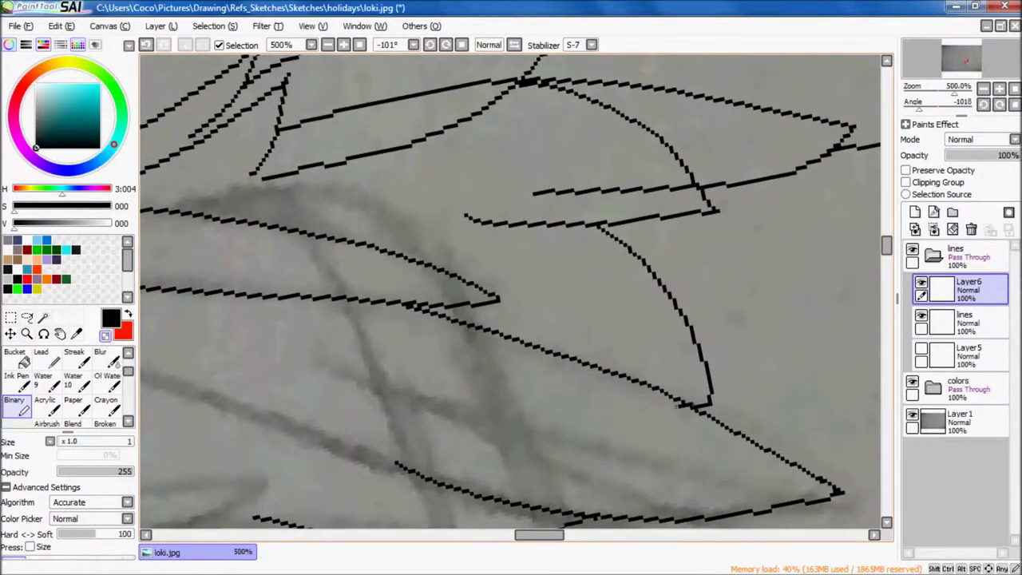
key("Page_Down")
key("Page_Down")
key("Page_Down")
key("Page_Down")
key("Page_Down")
key("Page_Down")
key("Page_Down")
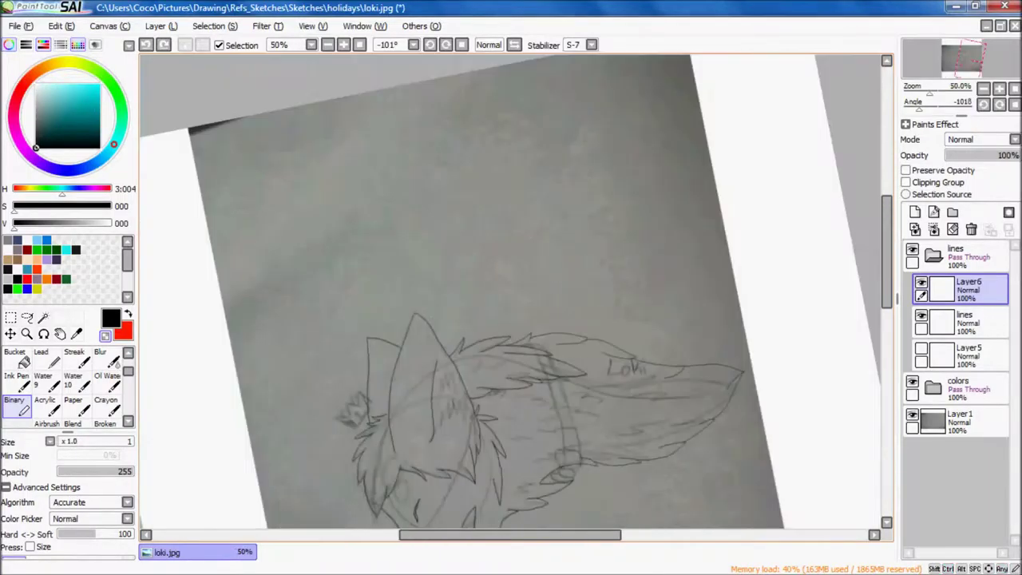
- Ink the oval marking above the closed eye on the lines layer
key("Home")
key("Page_Up")
key("Page_Up")
key("Page_Up")
key("Page_Up")
key("Page_Up")
key("Page_Up")
key("Page_Up")
key("Page_Up")
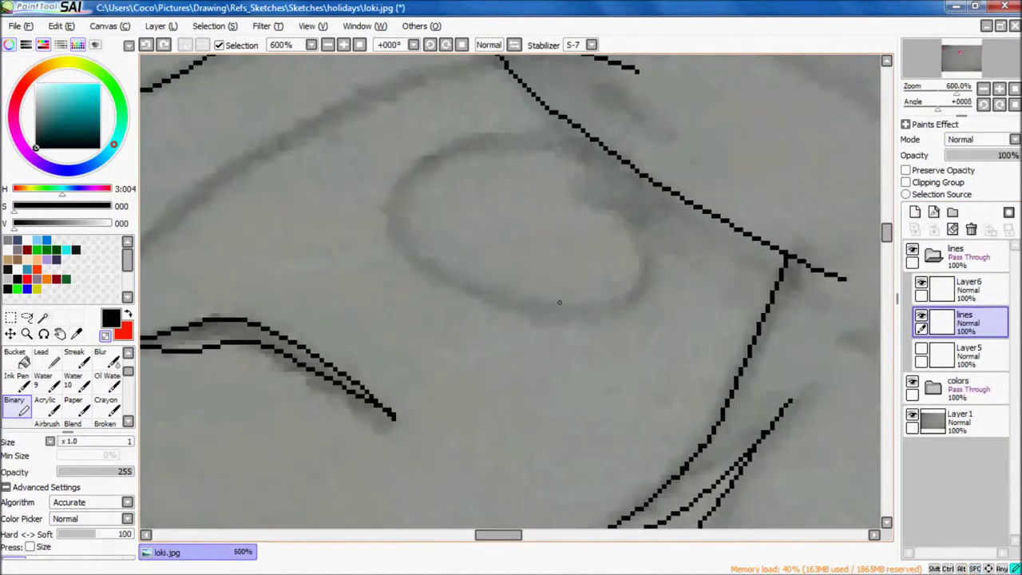
- Ink the straight base line of the small crown in front of the ear
key("Page_Down")
key("Page_Down")
key("Page_Down")
key("Page_Down")
key("Page_Down")
left_click_drag(524, 293, 450, 312)
key("Page_Up")
key("Page_Up")
key("Page_Up")
key("Page_Up")
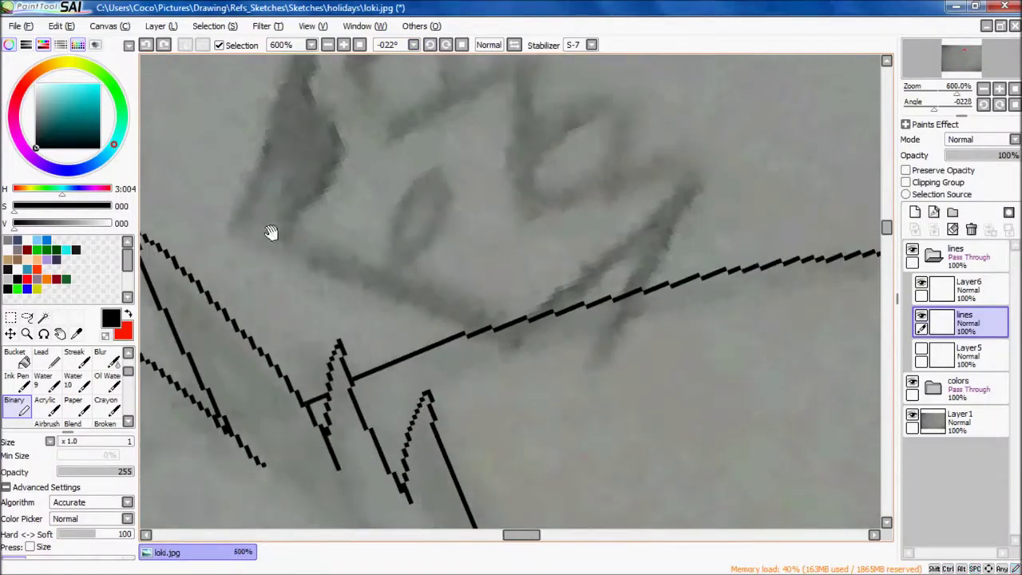
left_click_drag(269, 231, 514, 342)
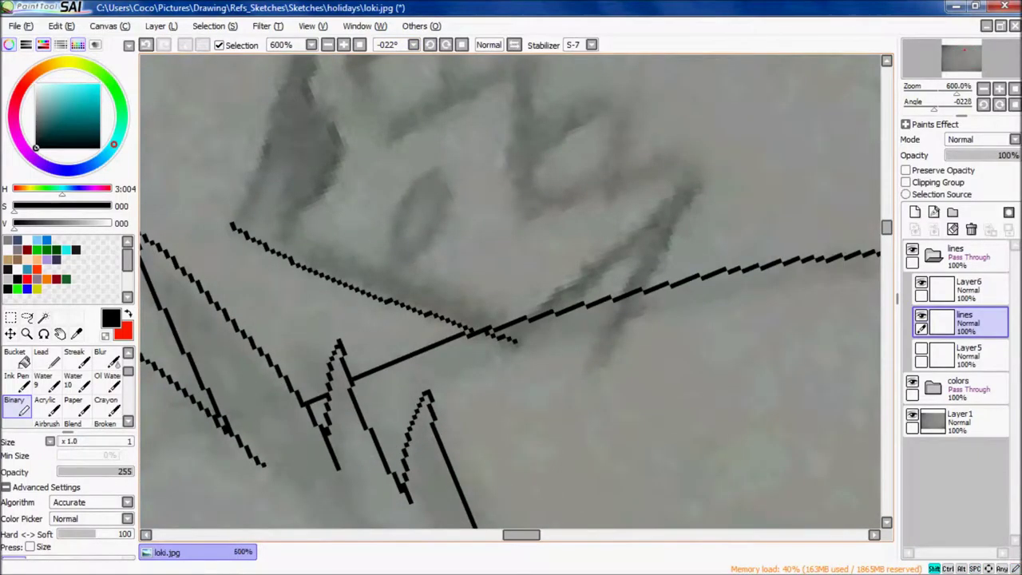
- Ink the crown's front zigzag points and both side edges with straight lines
left_click_drag(613, 320, 708, 349)
left_click_drag(548, 256, 501, 212)
left_click_drag(434, 282, 404, 266)
key("Page_Up")
left_click_drag(336, 448, 416, 384)
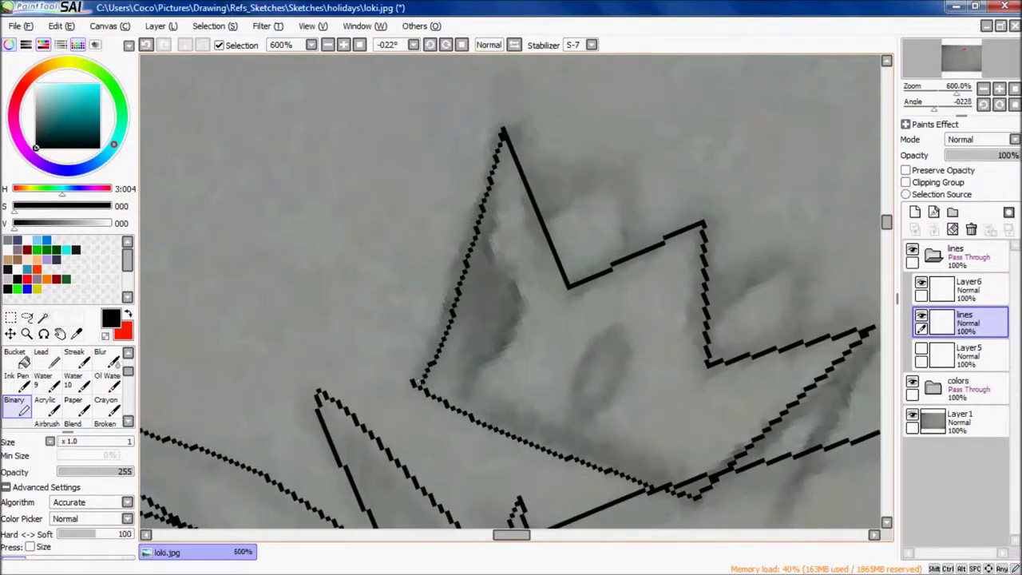
- Try to ink the crown's rear points behind the front zigzag
left_click_drag(497, 253, 495, 296)
key("Page_Up")
left_click_drag(589, 433, 364, 345)
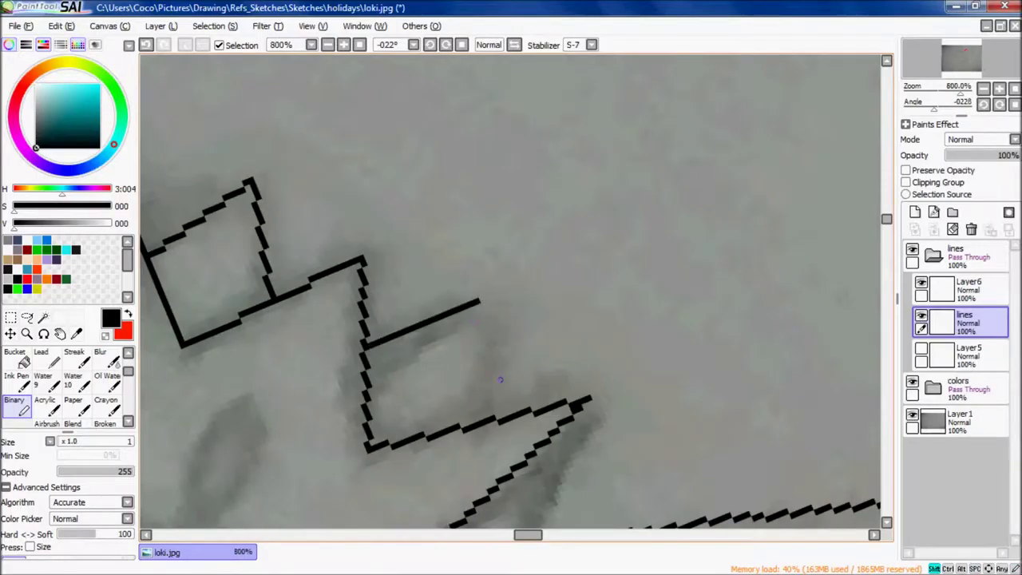
key("Page_Down")
left_click_drag(144, 347, 476, 318)
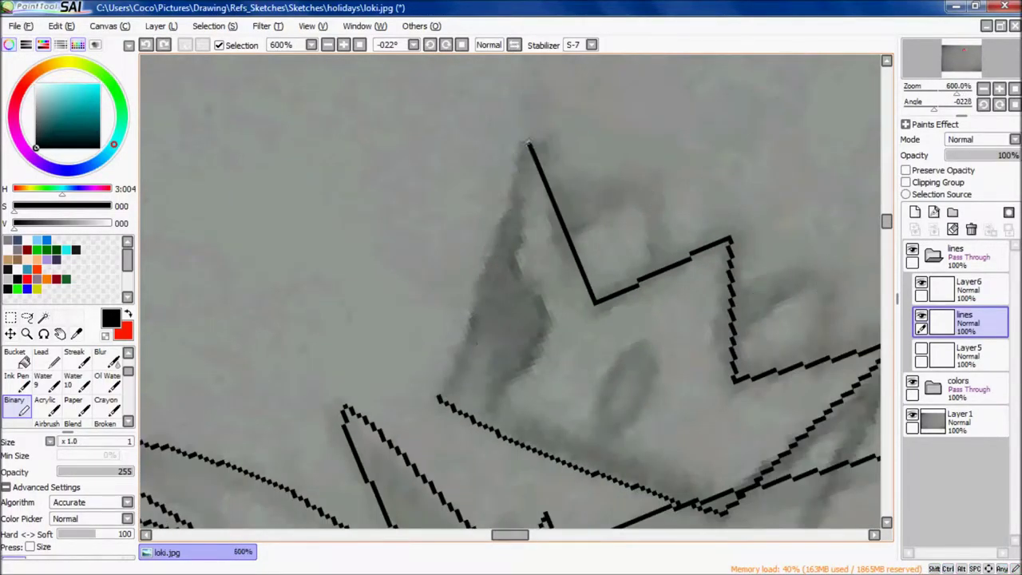
- Redraw the crown's side edge from its tallest point so it meets the base line further inward
left_click_drag(529, 145, 437, 397)
left_click_drag(437, 397, 397, 341)
key("Page_Up")
left_click_drag(558, 120, 465, 258)
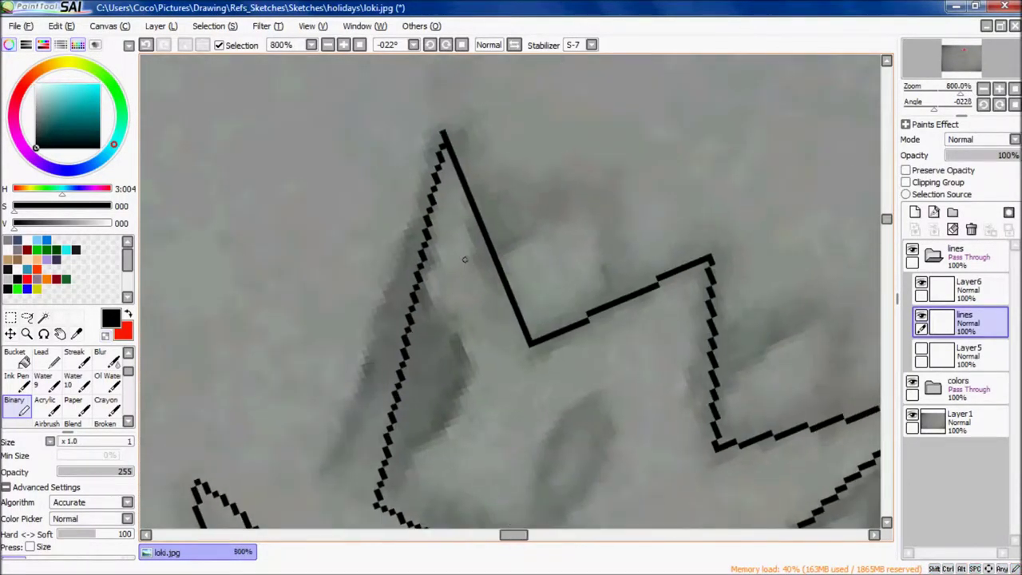
- Ink the crown's two rear points in the gaps between the front points
left_click_drag(621, 302, 320, 251)
key("Page_Down")
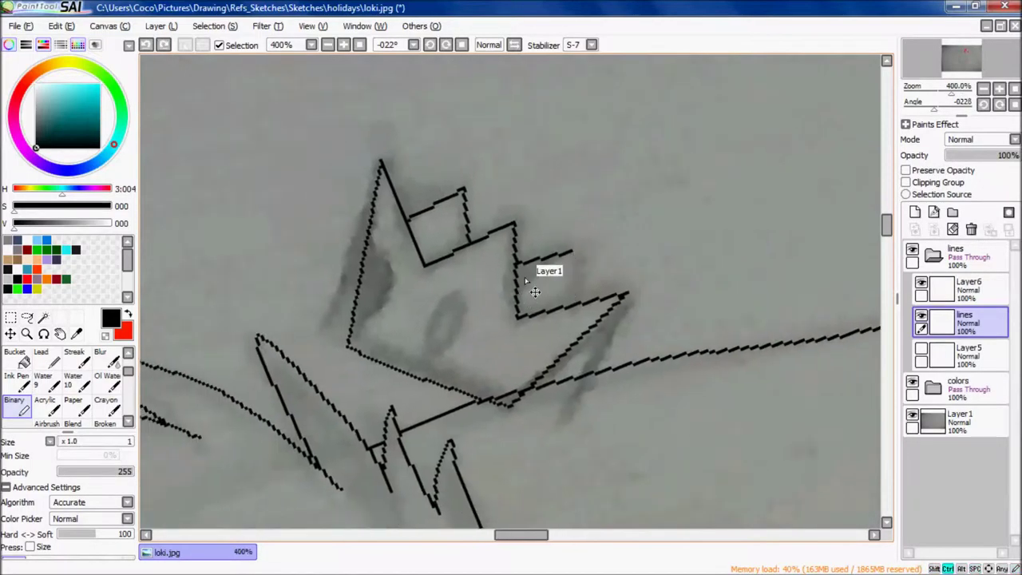
key("Page_Up")
key("Page_Up")
key("ctrl+z")
key("Page_Down")
key("Page_Down")
key("Page_Up")
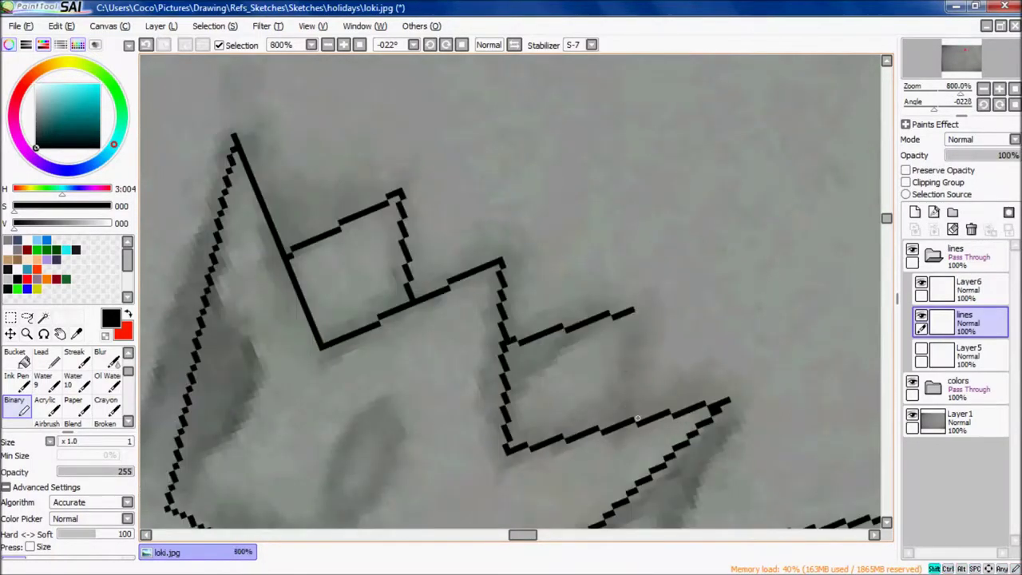
key("Page_Down")
key("Page_Down")
left_click_drag(760, 364, 468, 341)
key("Page_Up")
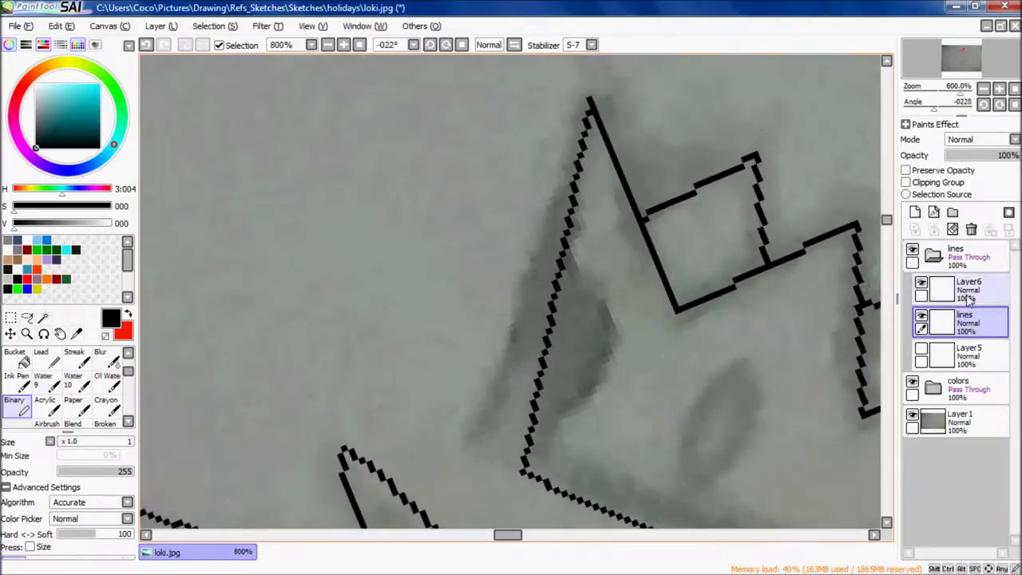
- Ink an oval gem over the crown's side edge on Layer6
key("Page_Up")
key("Page_Up")
left_click_drag(549, 421, 531, 279)
left_click_drag(450, 363, 511, 200)
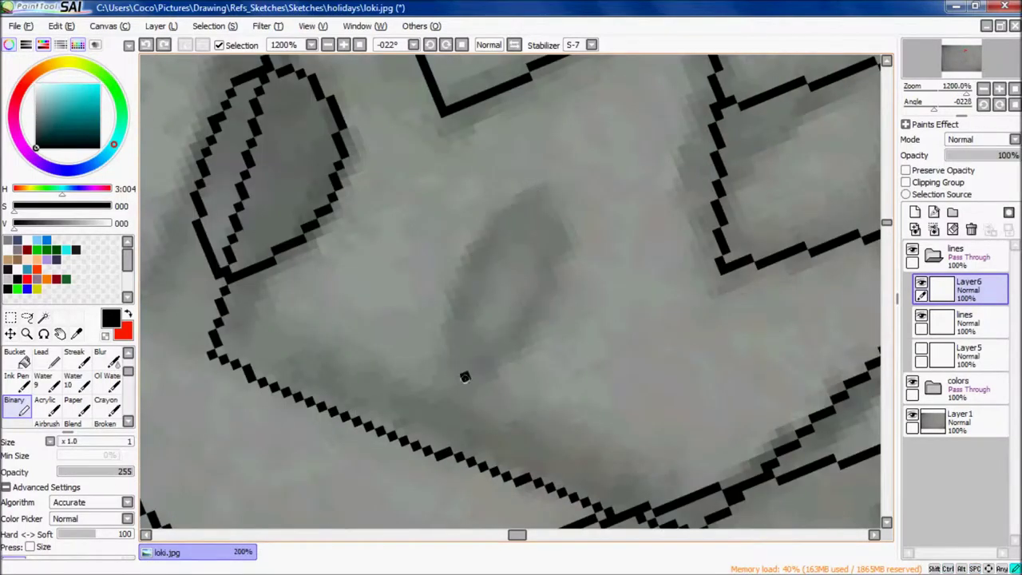
- Erase the crown's side line inside the oval gem on the lines layer
key("Page_Down")
key("Page_Down")
key("Page_Up")
key("Page_Up")
key("Page_Up")
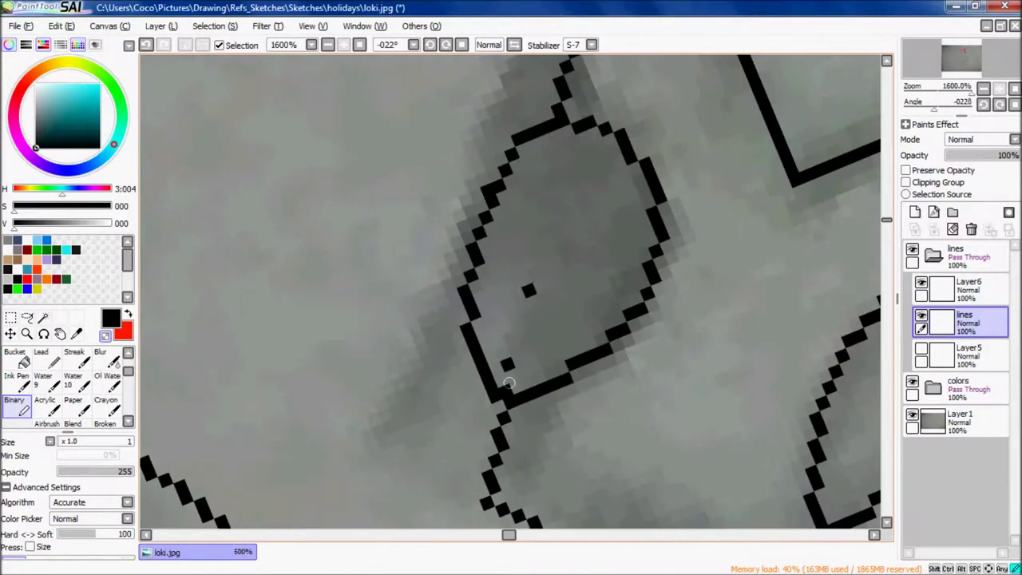
- Ink a second, narrower oval gem in the middle of the crown on Layer6
left_click_drag(488, 189, 256, 102)
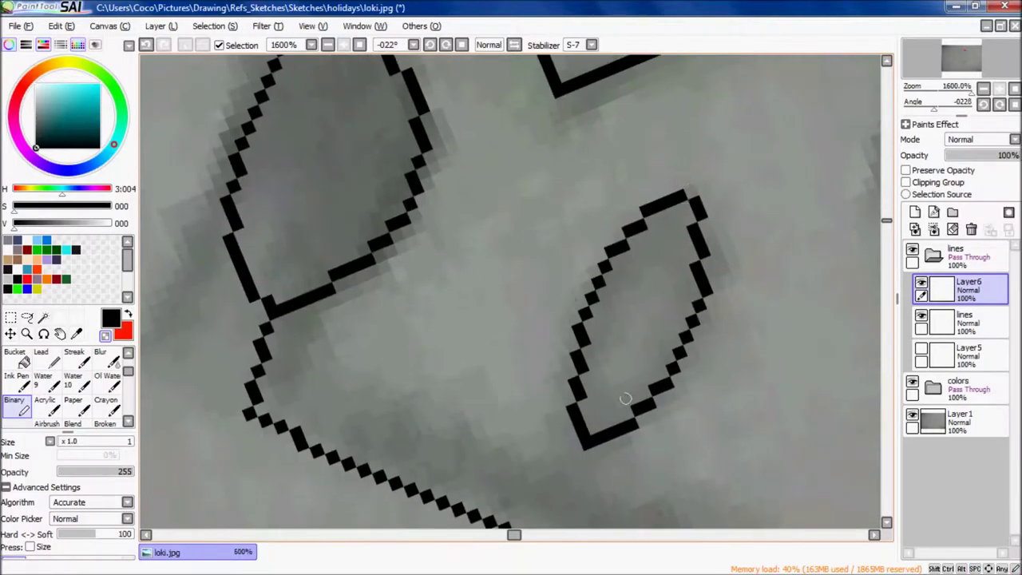
key("Page_Down")
key("Page_Down")
- Erase the ear outline inside the crown and clean up the crown's lower corner on the lines layer
left_click_drag(583, 429, 503, 373)
key("Page_Up")
key("Page_Up")
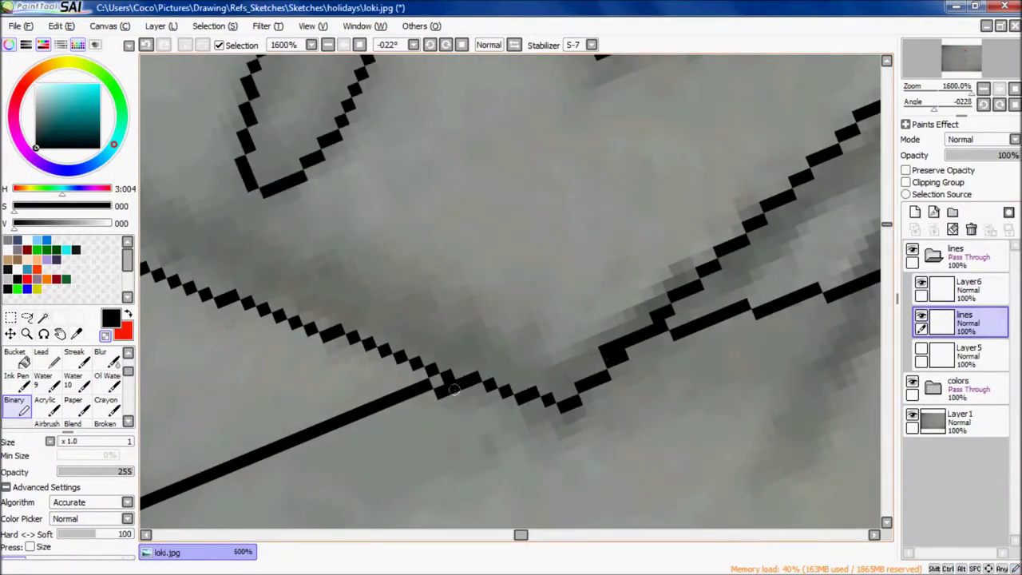
key("Page_Down")
key("Page_Up")
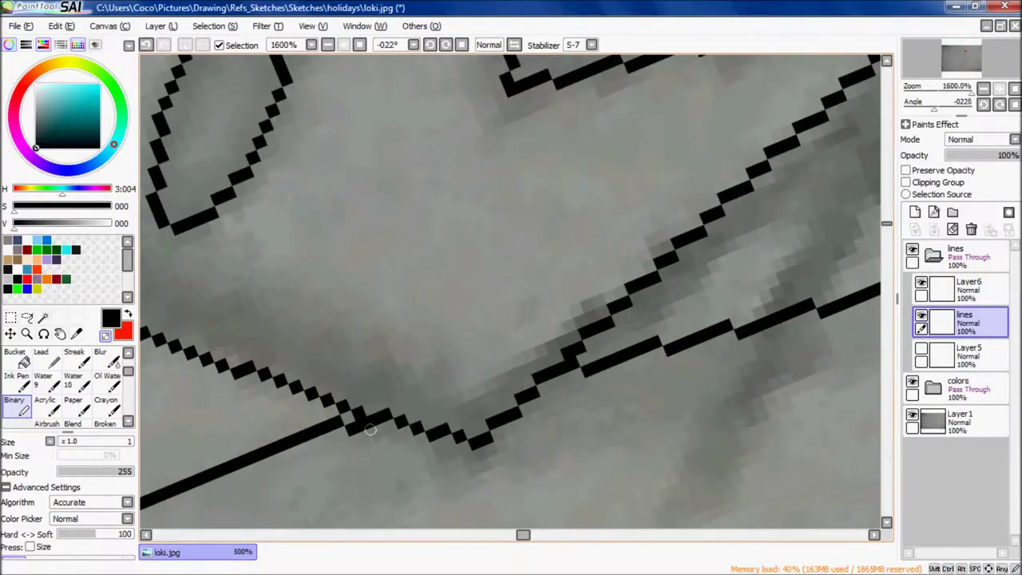
scroll(360, 427, "up", 3)
- Erase overshooting line ends where the head tufts meet beside the ear and crown
mouse_move(786, 212)
left_mouse_down()
mouse_move(519, 237)
mouse_move(511, 271)
mouse_move(413, 295)
mouse_move(361, 290)
mouse_move(527, 221)
mouse_move(778, 384)
mouse_move(588, 140)
left_mouse_up()
left_click_drag(572, 397, 763, 465)
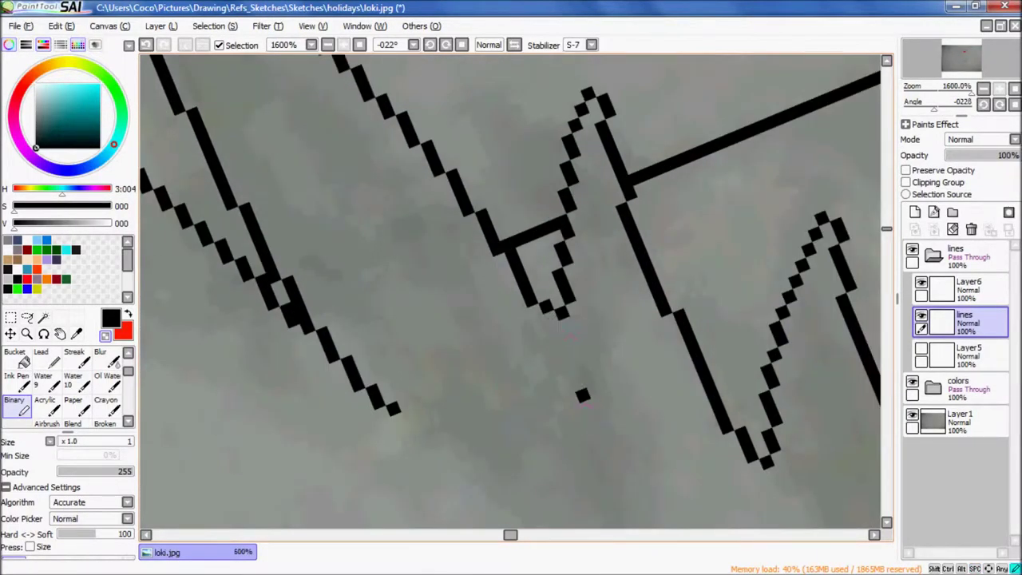
left_click_drag(275, 283, 372, 339)
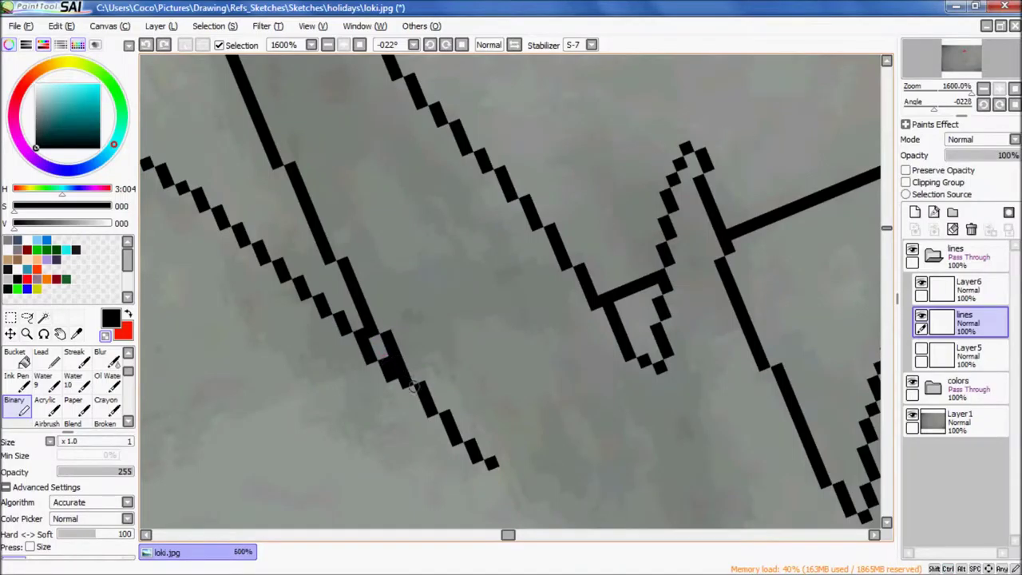
left_click_drag(438, 405, 465, 328)
- Clean up the line junctions of the fur tufts between the eye and the cheek
mouse_move(545, 382)
left_mouse_down()
mouse_move(340, 377)
mouse_move(394, 369)
mouse_move(502, 413)
mouse_move(338, 348)
mouse_move(726, 410)
mouse_move(635, 319)
mouse_move(627, 364)
mouse_move(639, 360)
mouse_move(513, 372)
mouse_move(644, 350)
left_mouse_up()
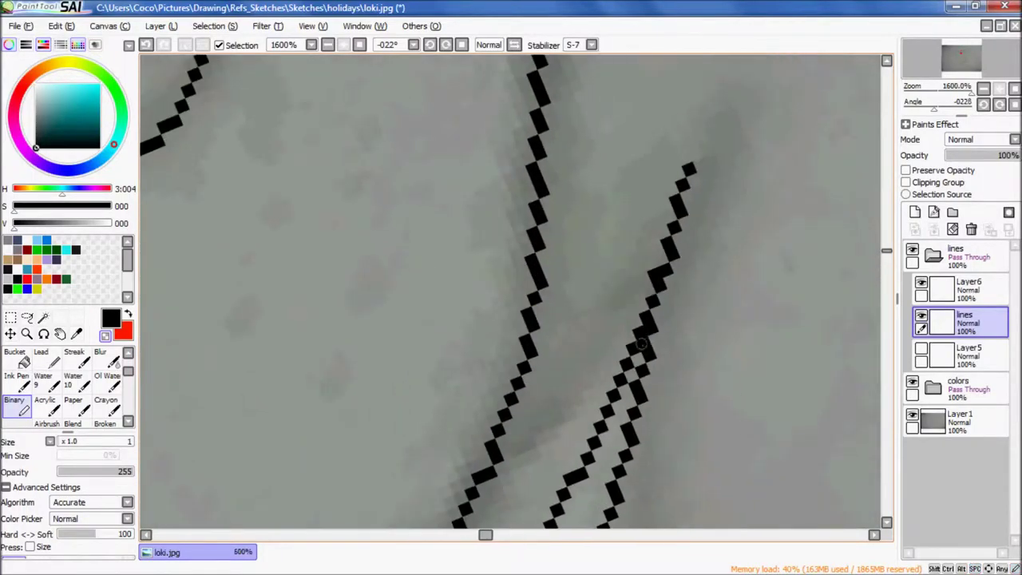
mouse_move(653, 273)
left_mouse_down()
mouse_move(589, 399)
mouse_move(520, 282)
left_mouse_up()
mouse_move(551, 333)
left_mouse_down()
mouse_move(495, 445)
mouse_move(684, 453)
mouse_move(548, 347)
left_mouse_up()
left_click_drag(655, 424, 589, 409)
scroll(582, 423, "down", 12)
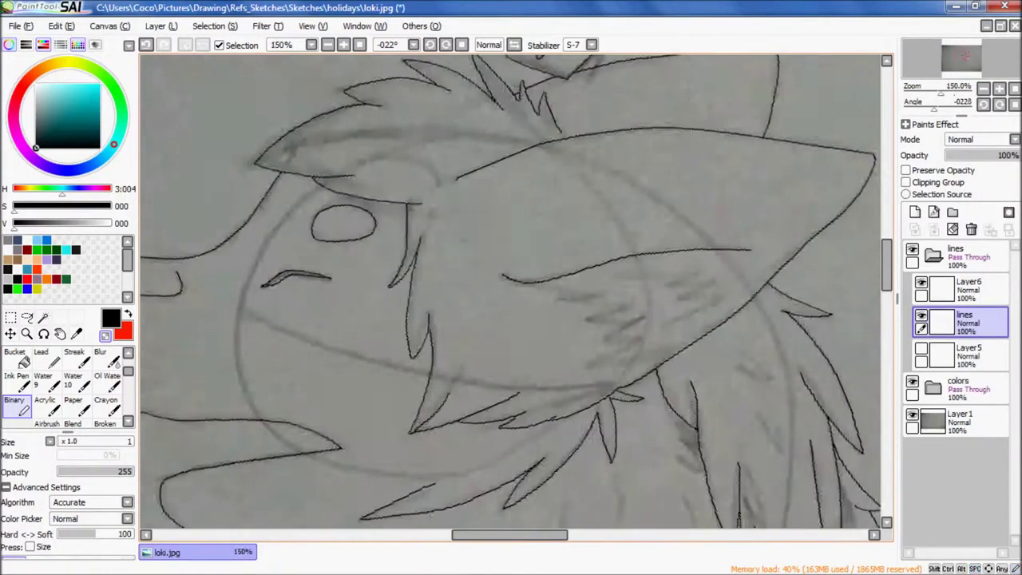
- Clean up the junctions where the fur tufts meet at the front of the neck
scroll(564, 504, "up", 8)
mouse_move(564, 504)
left_mouse_down()
mouse_move(700, 335)
mouse_move(561, 237)
mouse_move(367, 302)
left_mouse_up()
scroll(524, 426, "down", 2)
scroll(245, 326, "up", 3)
mouse_move(244, 326)
left_mouse_down()
mouse_move(583, 276)
mouse_move(417, 425)
mouse_move(418, 332)
left_mouse_up()
mouse_move(237, 322)
left_mouse_down()
mouse_move(716, 360)
mouse_move(730, 461)
mouse_move(409, 229)
mouse_move(782, 327)
mouse_move(559, 263)
mouse_move(657, 433)
mouse_move(476, 188)
left_mouse_up()
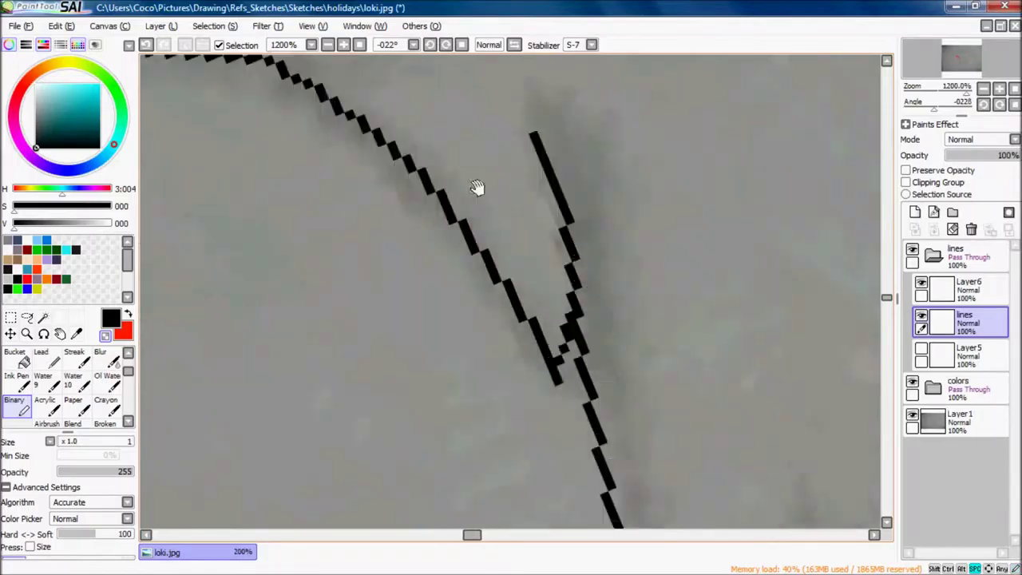
mouse_move(551, 364)
left_mouse_down()
mouse_move(497, 132)
mouse_move(582, 258)
mouse_move(538, 208)
mouse_move(650, 397)
mouse_move(700, 406)
mouse_move(655, 272)
mouse_move(604, 365)
mouse_move(564, 317)
mouse_move(637, 396)
mouse_move(618, 444)
mouse_move(567, 479)
mouse_move(491, 211)
mouse_move(698, 427)
mouse_move(559, 422)
mouse_move(447, 264)
mouse_move(494, 353)
mouse_move(439, 247)
mouse_move(599, 356)
mouse_move(597, 421)
mouse_move(447, 355)
mouse_move(479, 456)
mouse_move(552, 468)
mouse_move(463, 176)
mouse_move(444, 224)
mouse_move(591, 317)
mouse_move(450, 271)
mouse_move(636, 250)
left_mouse_up()
scroll(445, 216, "down", 7)
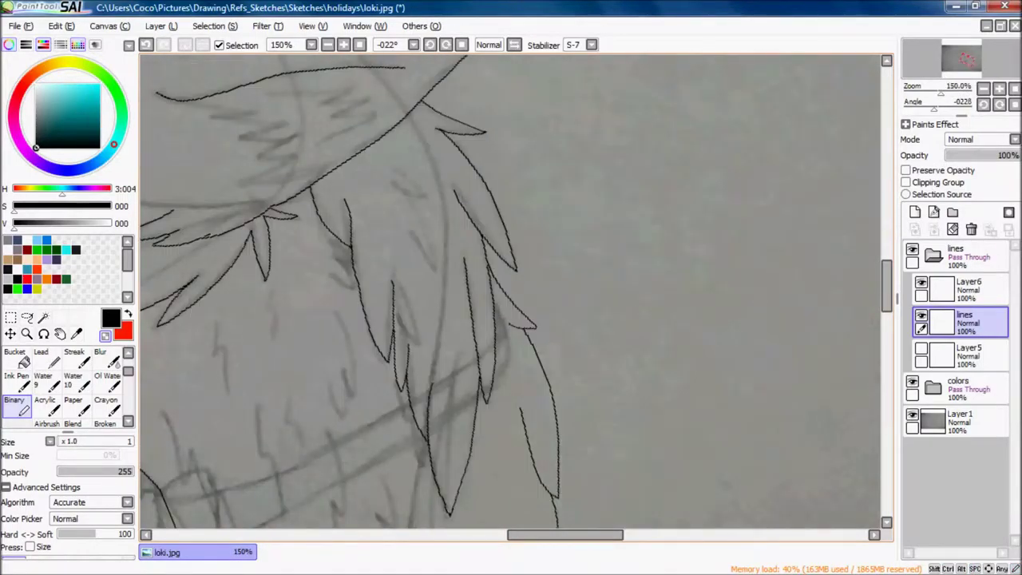
- Clean up the junctions and tips of the outer neck fur tufts behind the ear
scroll(495, 264, "up", 7)
scroll(447, 266, "down", 3)
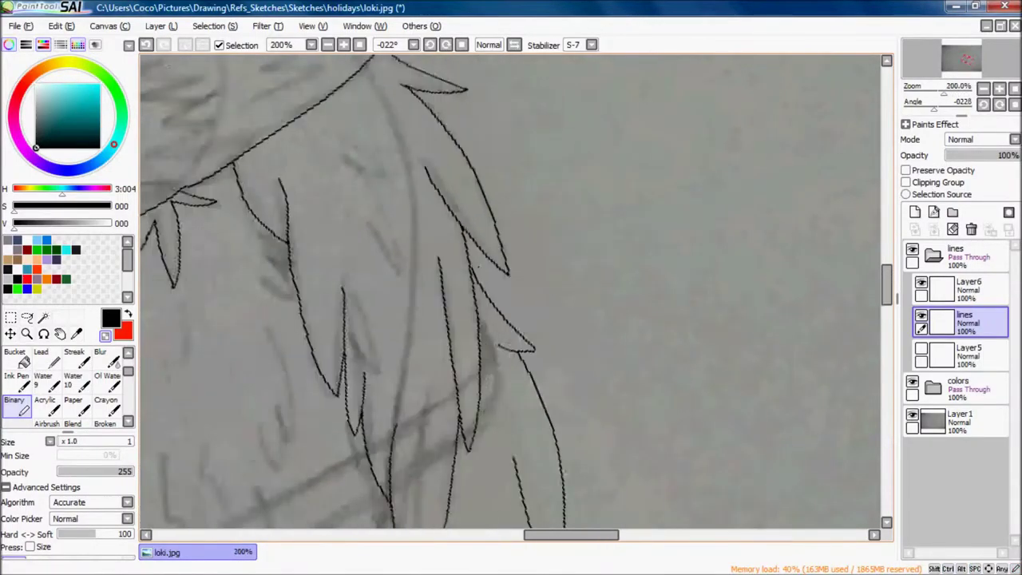
scroll(418, 130, "up", 3)
scroll(399, 159, "down", 1)
scroll(357, 186, "up", 1)
scroll(358, 186, "down", 2)
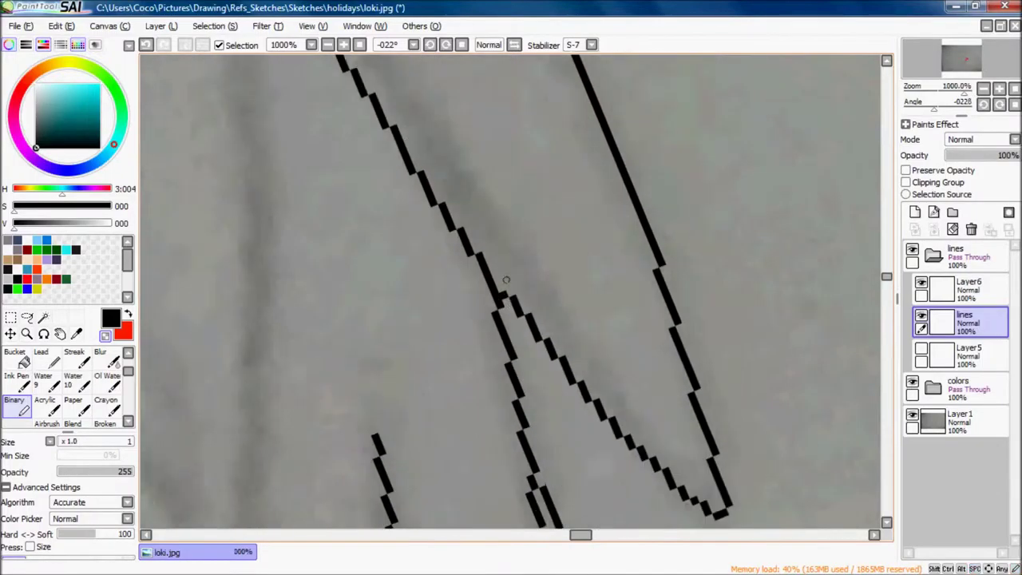
scroll(583, 343, "up", 3)
scroll(643, 322, "down", 4)
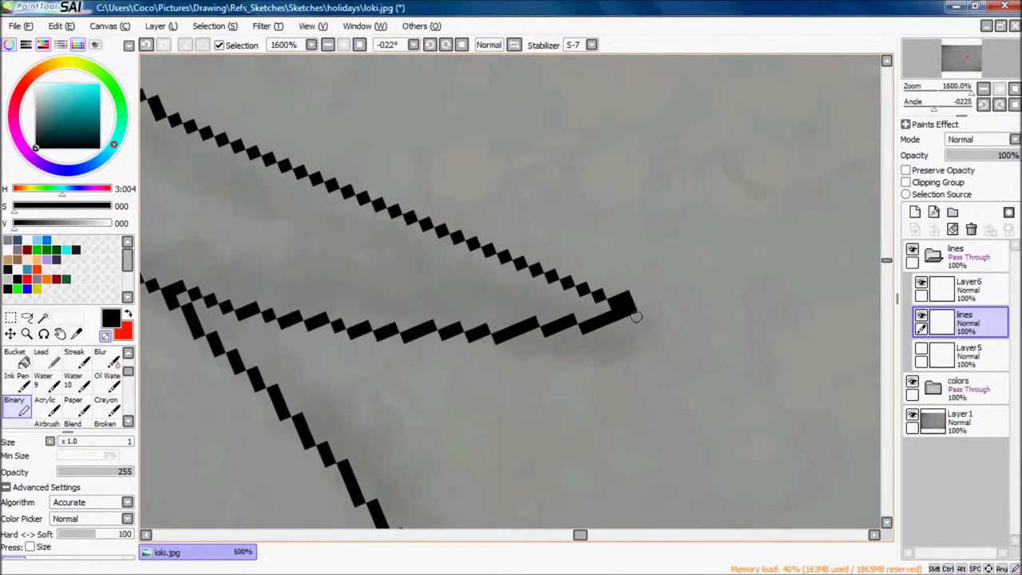
- Clean up the tips and junctions of the fur tufts along the lower neck and chest
scroll(574, 373, "up", 4)
scroll(574, 374, "down", 4)
scroll(646, 311, "up", 4)
scroll(674, 344, "down", 4)
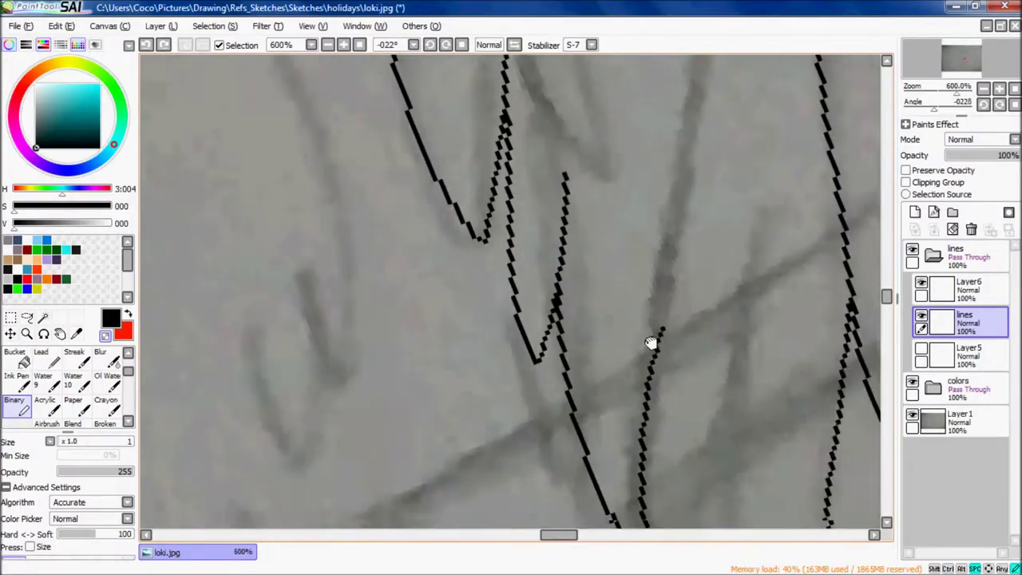
scroll(623, 239, "up", 4)
left_click_drag(596, 188, 459, 184)
scroll(598, 440, "down", 4)
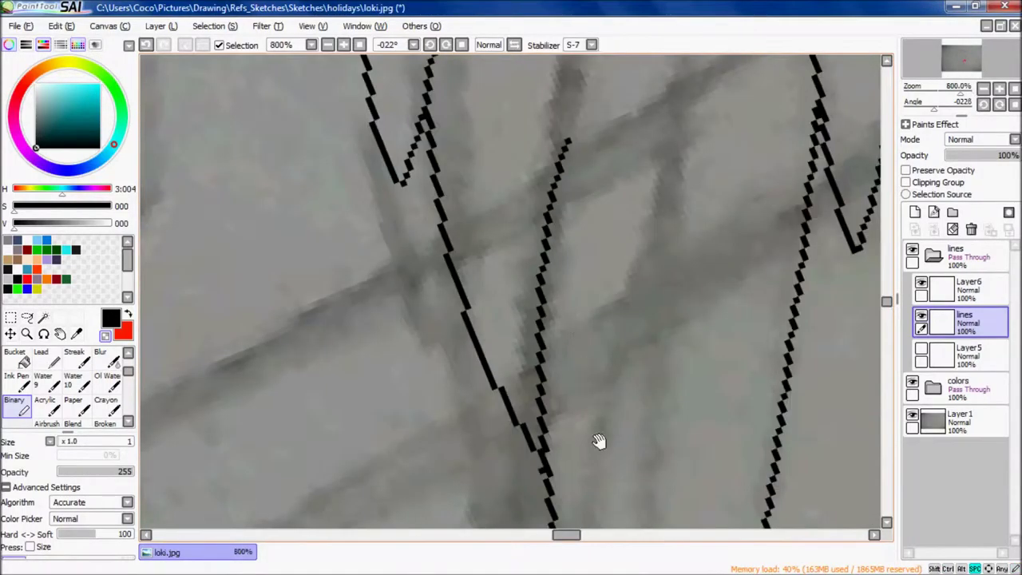
scroll(557, 358, "up", 4)
scroll(547, 354, "down", 4)
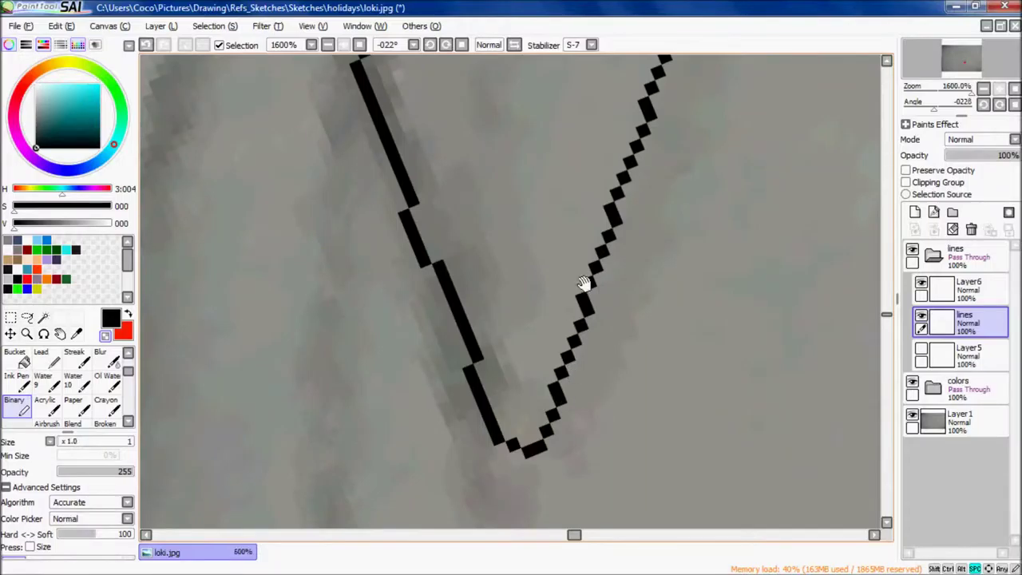
scroll(547, 468, "up", 1)
scroll(579, 445, "down", 5)
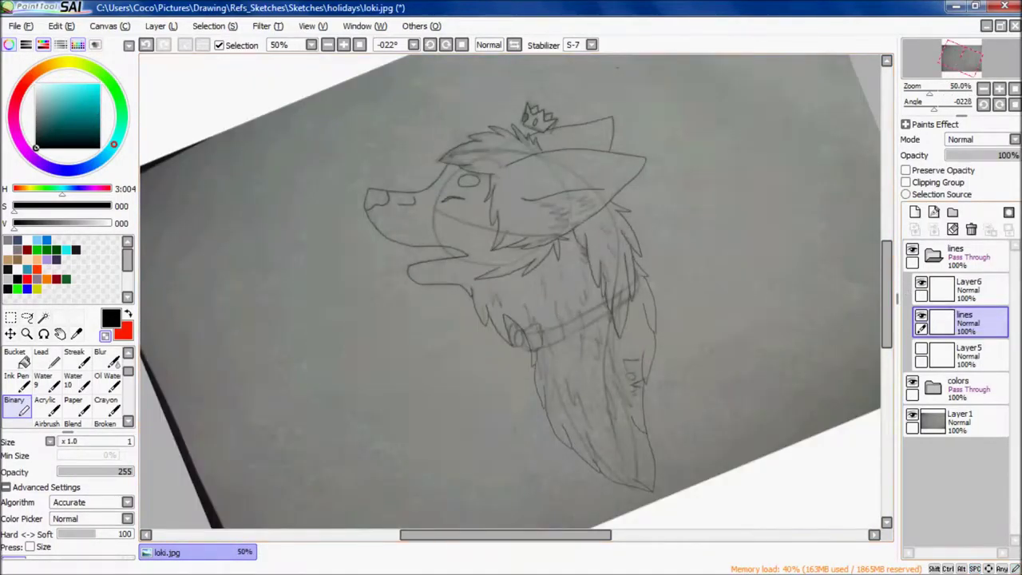
- Draw short inner fur strokes within the back neck fur behind the ear
scroll(416, 285, "up", 8)
scroll(416, 285, "down", 1)
mouse_move(416, 285)
left_mouse_down()
mouse_move(443, 231)
mouse_move(417, 53)
mouse_move(548, 252)
mouse_move(423, 250)
left_mouse_up()
scroll(423, 250, "up", 4)
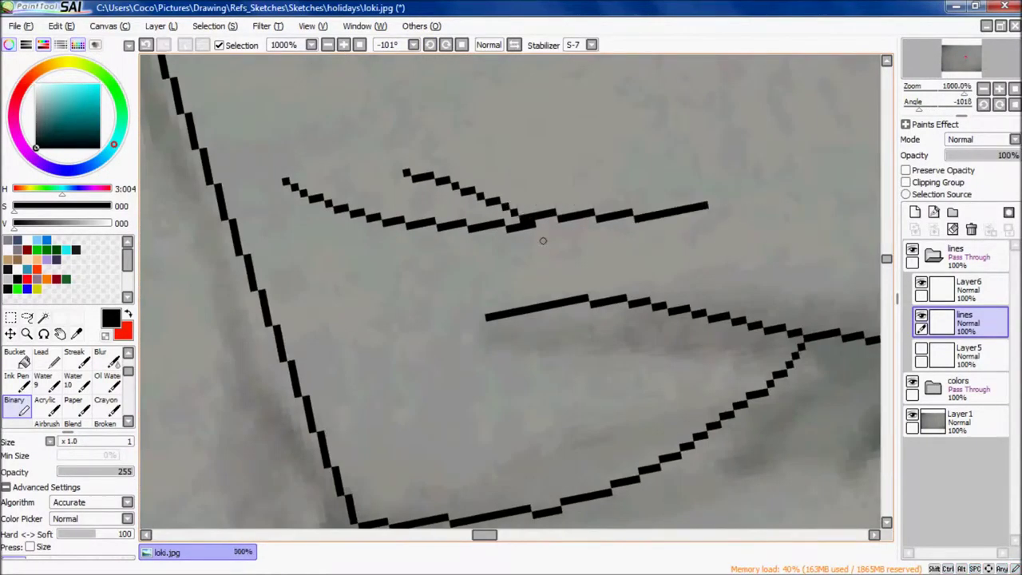
scroll(543, 240, "down", 4)
scroll(406, 176, "up", 3)
left_click_drag(493, 164, 537, 278)
scroll(526, 189, "down", 3)
scroll(526, 189, "up", 4)
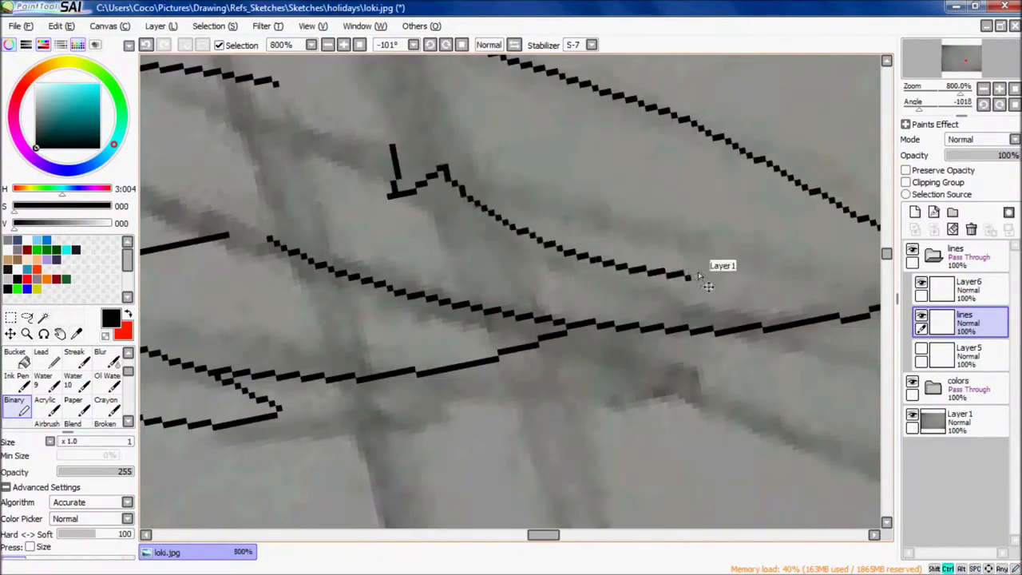
- Add small zigzag fur strokes on the upper neck just below the ear's lower edge
scroll(718, 263, "down", 7)
scroll(471, 192, "up", 8)
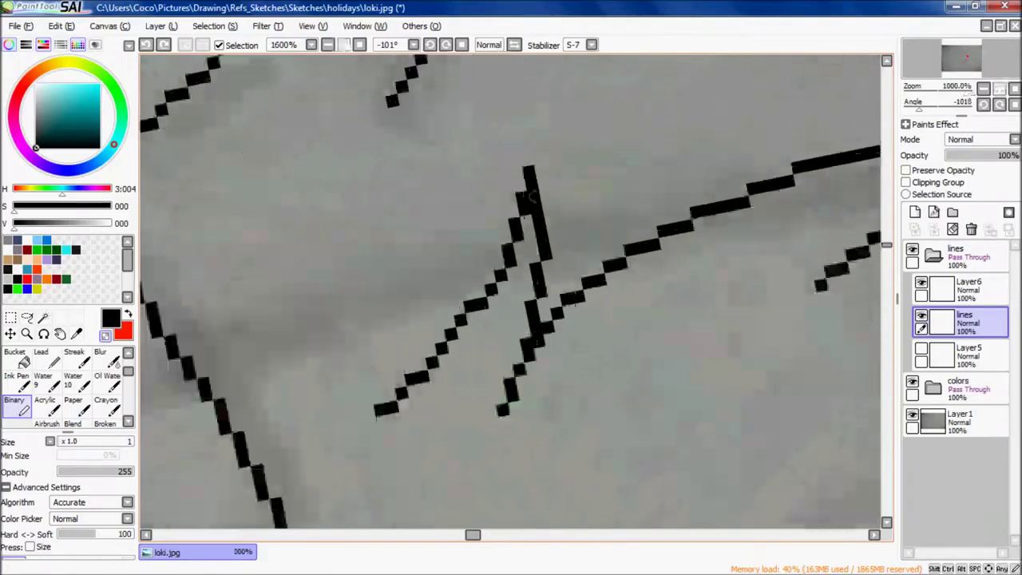
scroll(482, 137, "up", 2)
left_click_drag(483, 341, 570, 296)
scroll(571, 297, "down", 2)
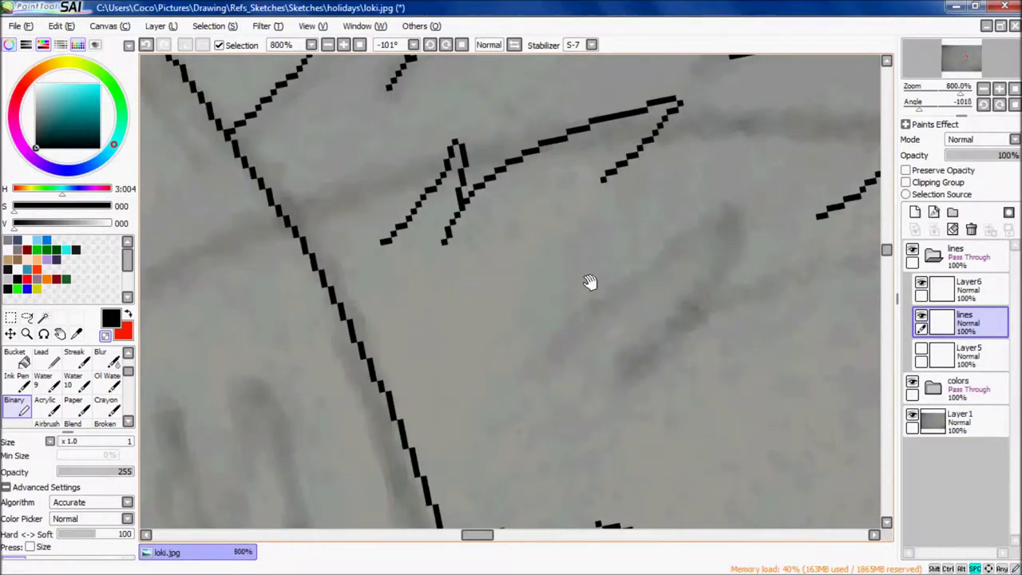
scroll(570, 296, "up", 2)
left_click_drag(506, 193, 401, 261)
mouse_move(785, 264)
left_mouse_down()
mouse_move(685, 303)
mouse_move(504, 199)
mouse_move(308, 330)
mouse_move(673, 292)
mouse_move(463, 262)
left_mouse_up()
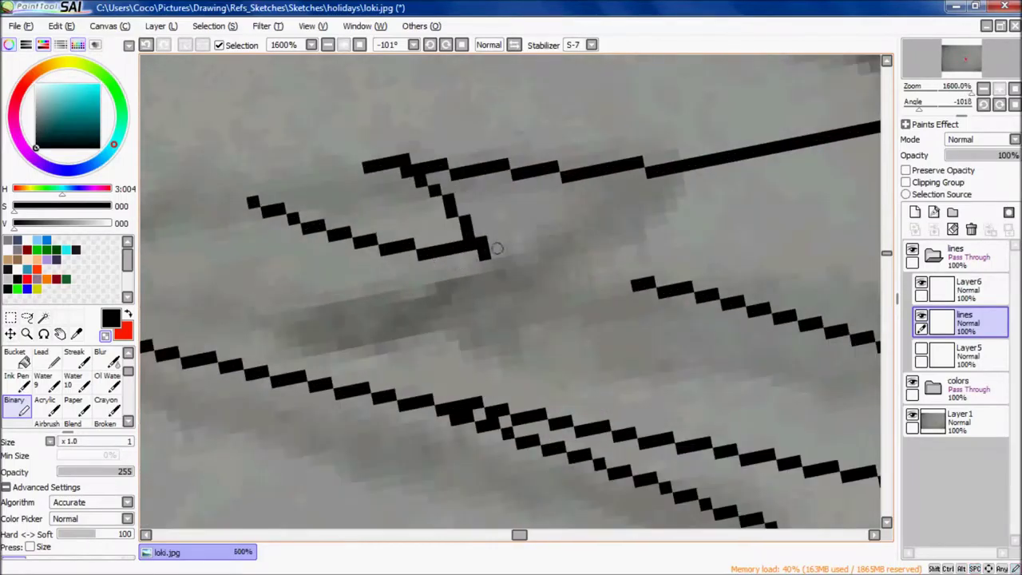
- Add more small inner fur tufts across the middle of the neck beside the sketched collar
scroll(463, 263, "down", 4)
scroll(463, 263, "up", 3)
mouse_move(511, 288)
left_mouse_down()
mouse_move(464, 319)
mouse_move(719, 160)
mouse_move(447, 304)
mouse_move(383, 240)
mouse_move(319, 303)
mouse_move(236, 282)
left_mouse_up()
scroll(463, 319, "down", 3)
mouse_move(572, 337)
left_mouse_down()
mouse_move(360, 289)
mouse_move(399, 296)
left_mouse_up()
scroll(449, 427, "down", 5)
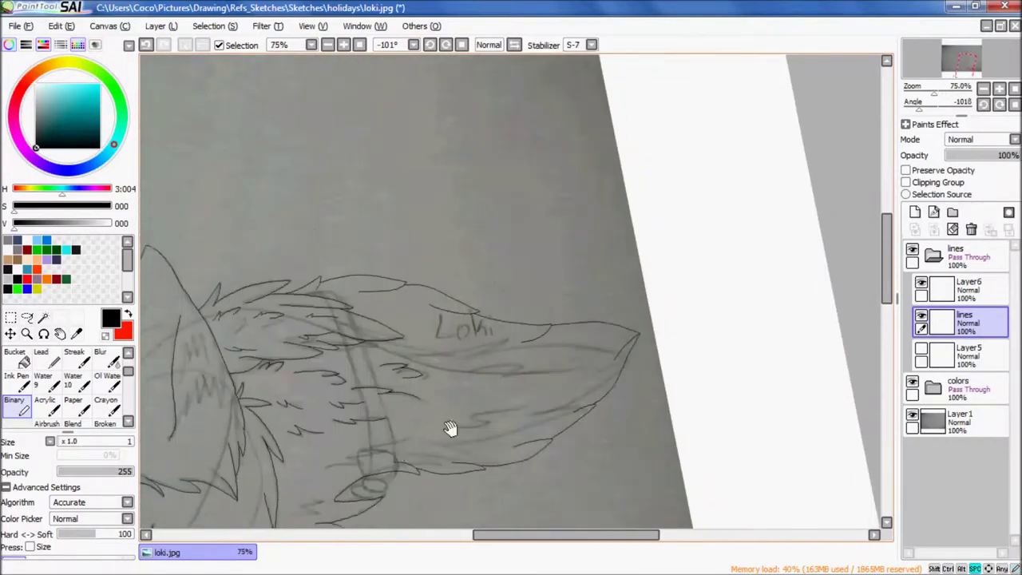
- Draw inner fur tufts along the back of the neck and over the sketched Loki lettering
scroll(450, 427, "up", 5)
mouse_move(369, 237)
left_mouse_down()
mouse_move(376, 319)
mouse_move(448, 264)
mouse_move(558, 342)
mouse_move(466, 346)
mouse_move(402, 329)
left_mouse_up()
scroll(377, 318, "down", 3)
scroll(376, 319, "up", 3)
left_click_drag(438, 281, 621, 298)
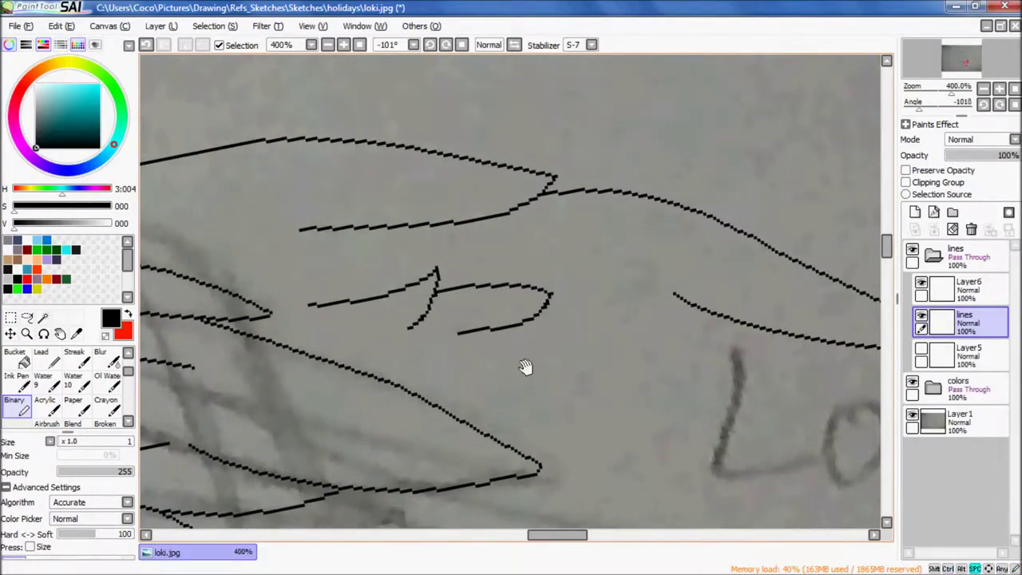
scroll(431, 279, "down", 3)
scroll(656, 412, "up", 3)
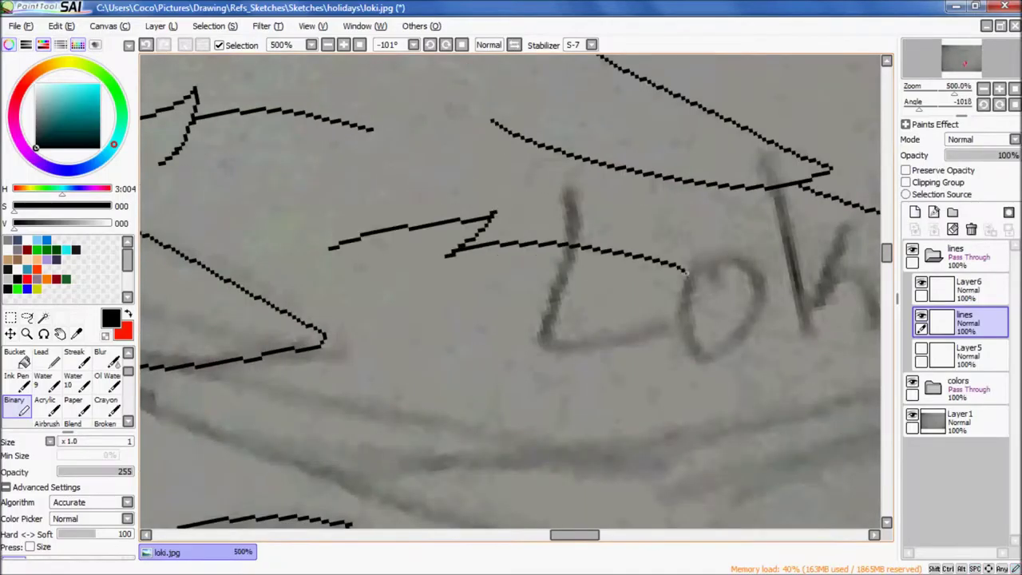
- Add short inner fur tufts on the lower chest and along the front of the neck
scroll(399, 285, "down", 3)
scroll(399, 285, "up", 3)
scroll(399, 285, "down", 5)
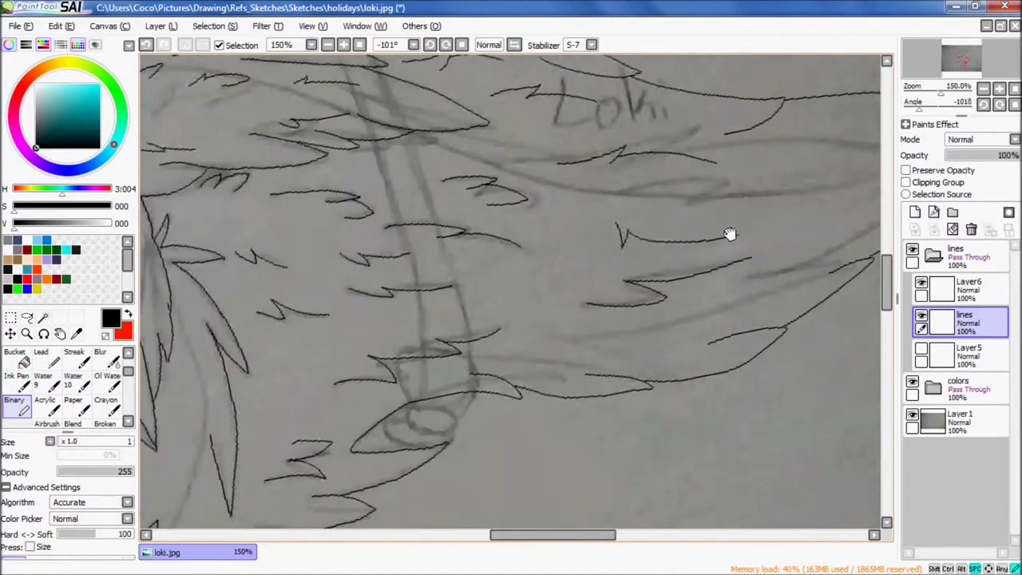
scroll(729, 234, "down", 3)
scroll(404, 354, "up", 6)
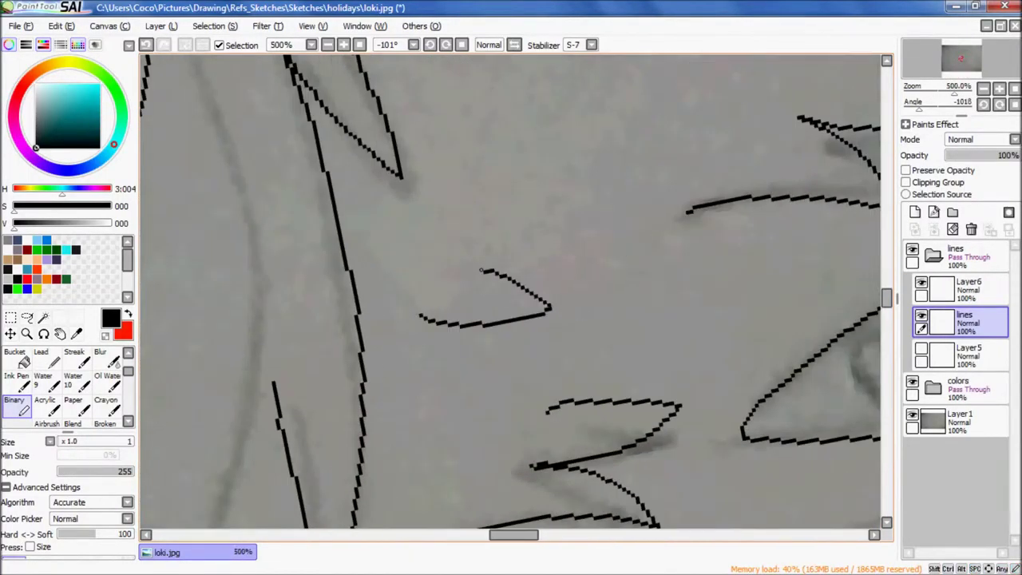
scroll(511, 292, "down", 4)
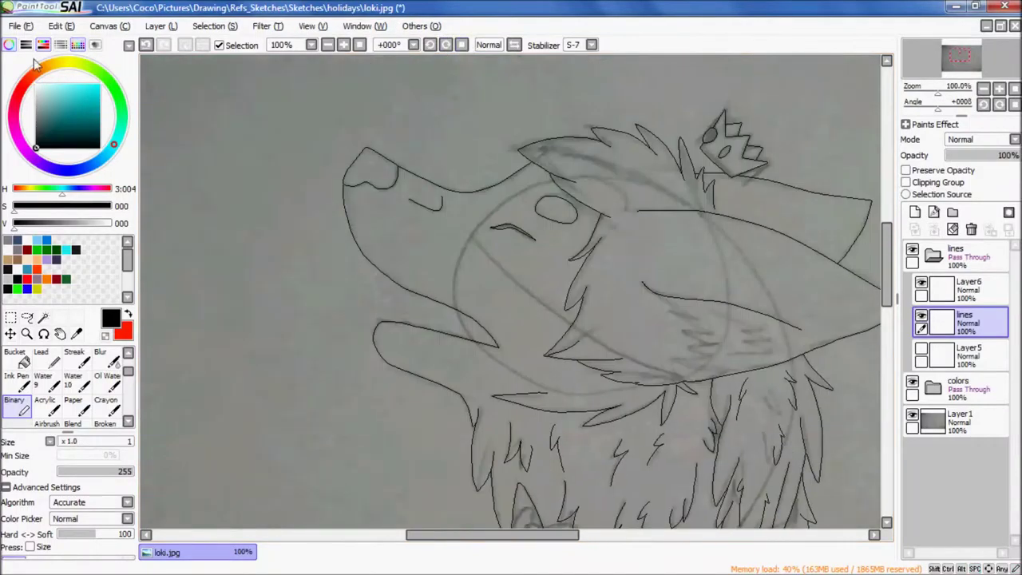
- Add short inner fur strokes in the head tuft between the crown and the eye and in the cheek fur
scroll(550, 276, "up", 6)
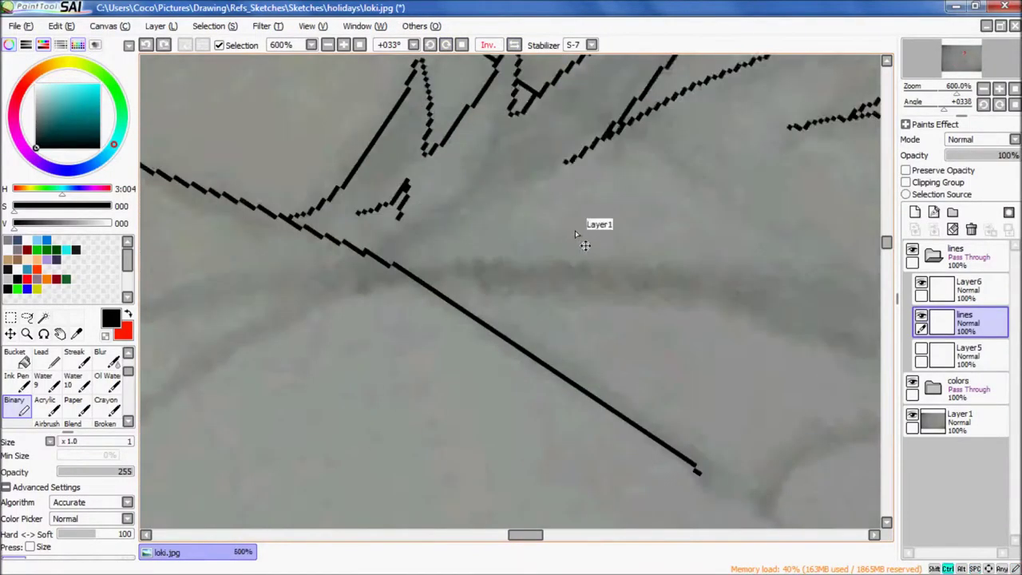
mouse_move(575, 234)
left_mouse_down()
mouse_move(448, 240)
mouse_move(319, 285)
mouse_move(418, 178)
mouse_move(446, 172)
left_mouse_up()
scroll(446, 172, "up", 2)
scroll(479, 239, "down", 2)
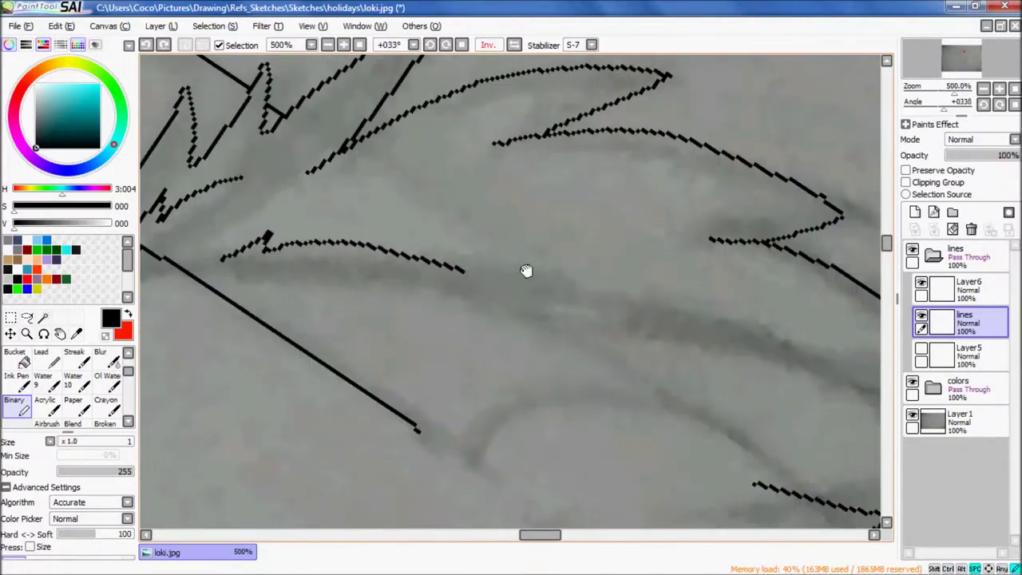
scroll(476, 285, "up", 2)
scroll(477, 285, "down", 3)
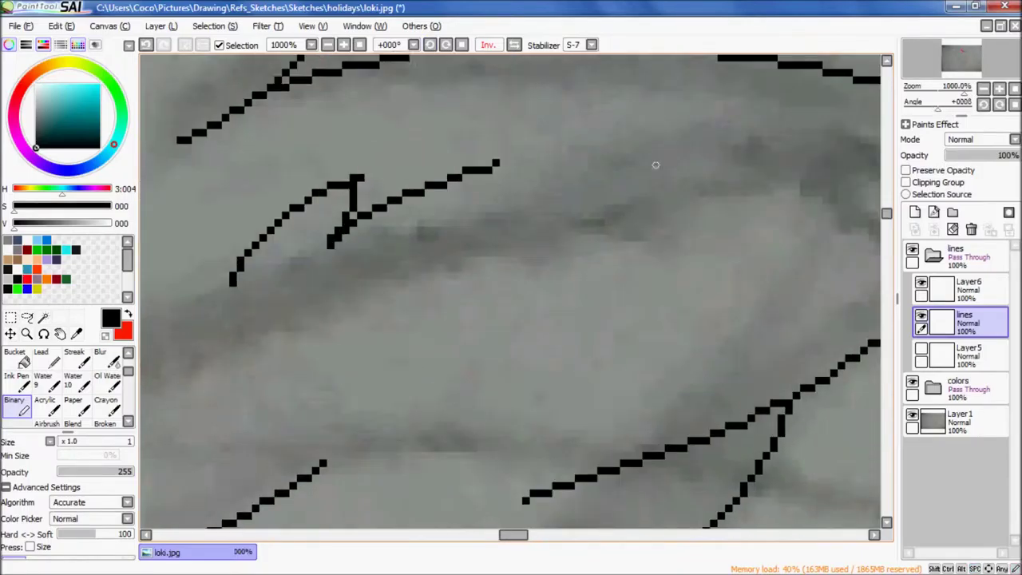
scroll(346, 221, "down", 5)
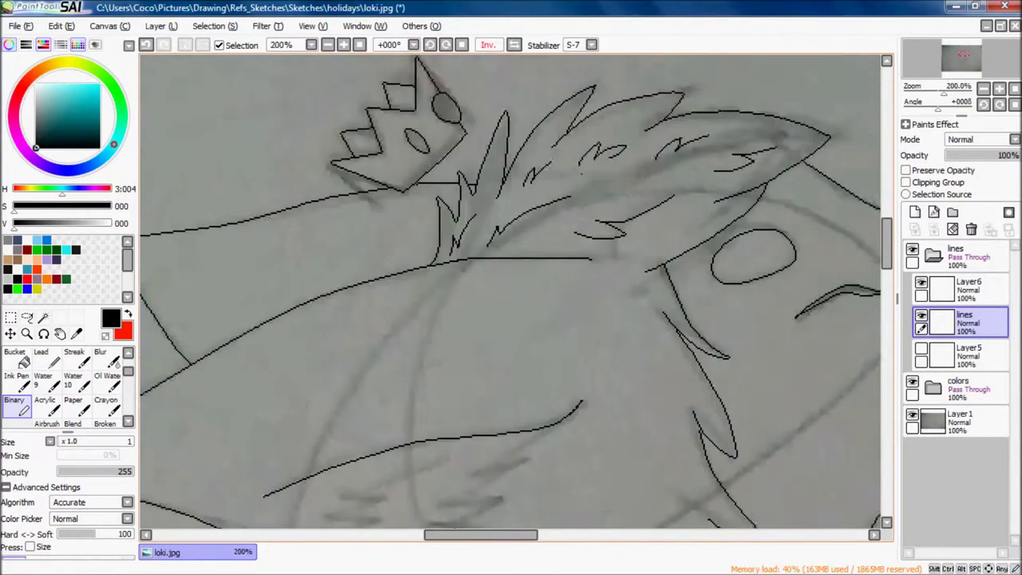
scroll(680, 154, "up", 5)
scroll(696, 194, "down", 4)
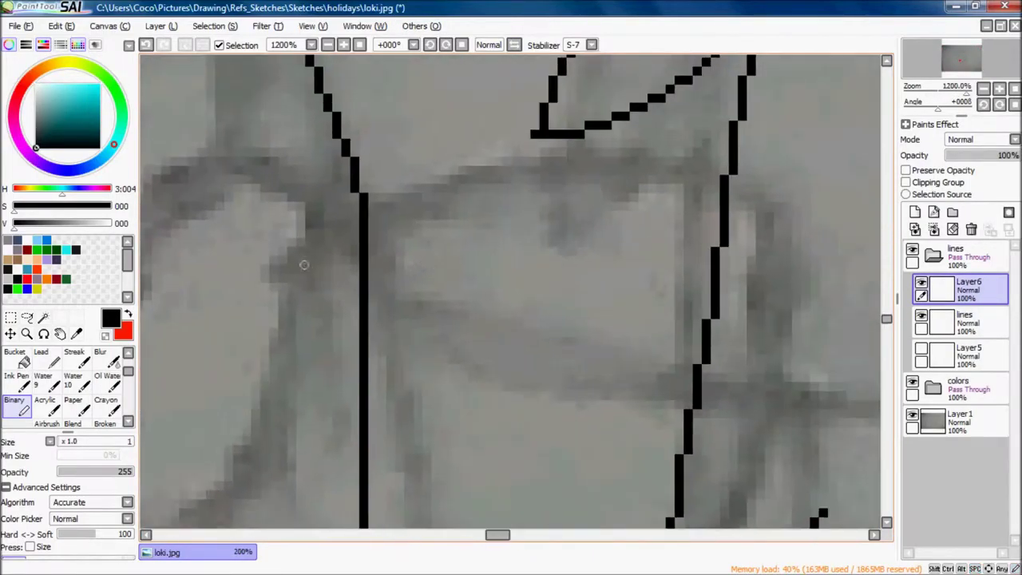
scroll(419, 178, "down", 3)
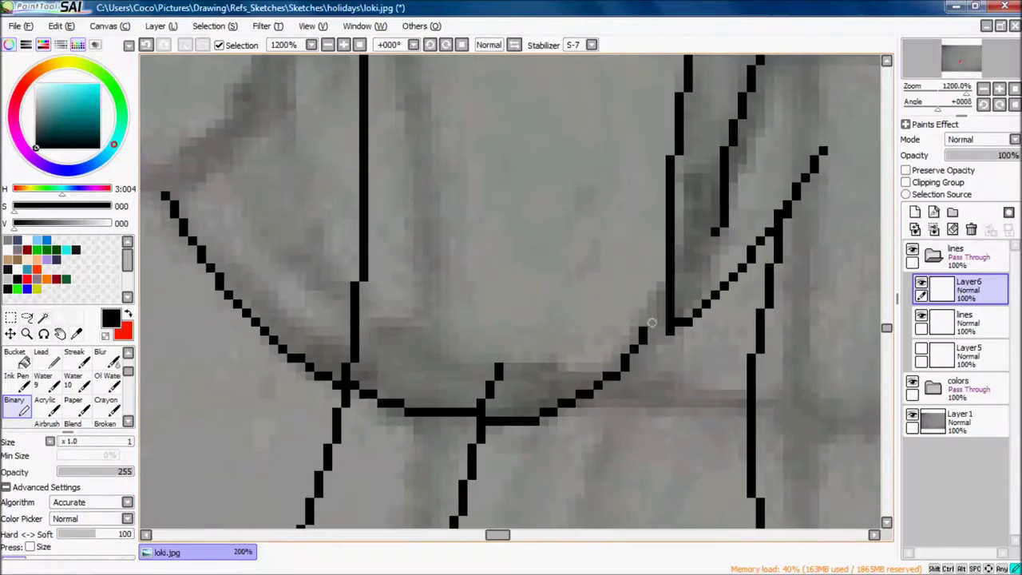
scroll(612, 278, "up", 3)
left_click_drag(327, 220, 537, 379)
key("ctrl+z")
key("ctrl+z")
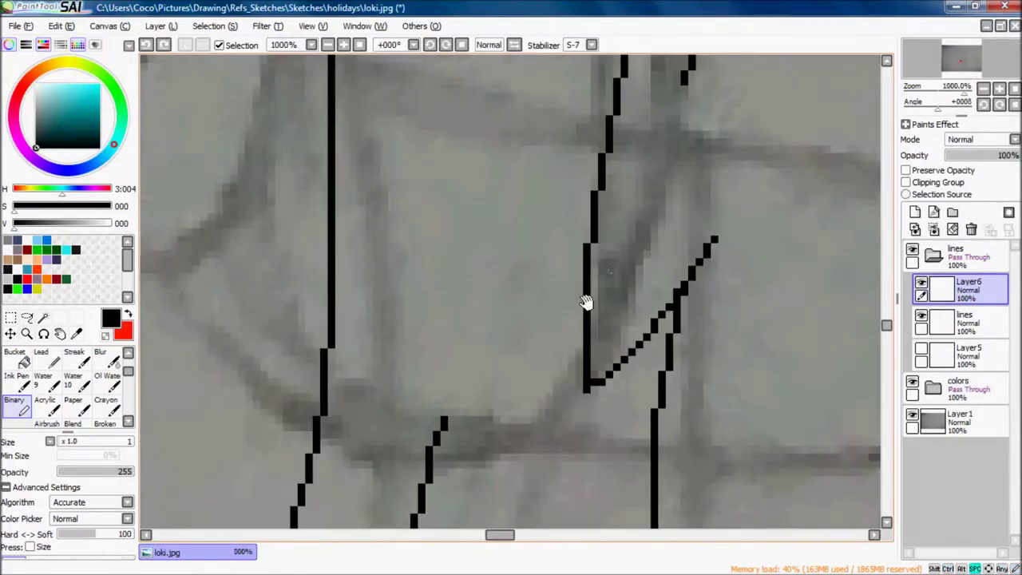
- Trace the collar knot's lower curve and the oval loop at the front of the neck on Layer6
scroll(422, 423, "down", 2)
scroll(258, 167, "up", 3)
scroll(297, 228, "down", 2)
scroll(644, 335, "up", 3)
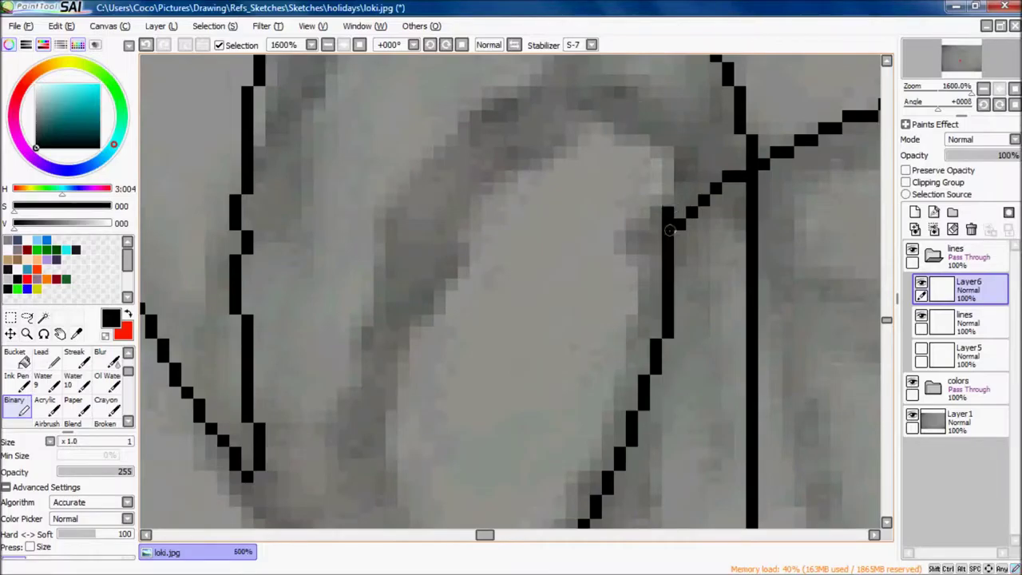
left_click_drag(669, 230, 501, 126)
scroll(485, 388, "down", 2)
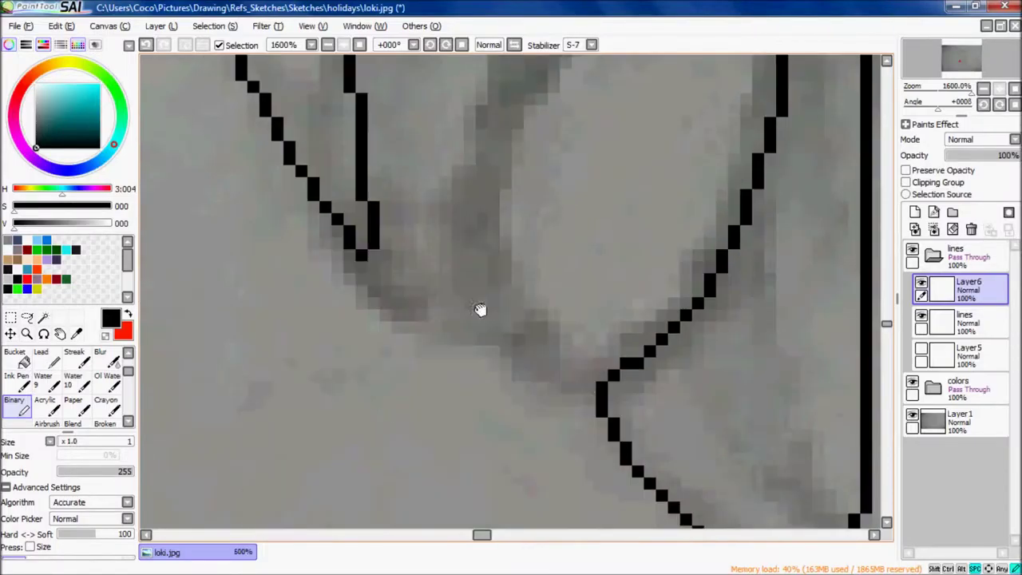
scroll(388, 471, "up", 2)
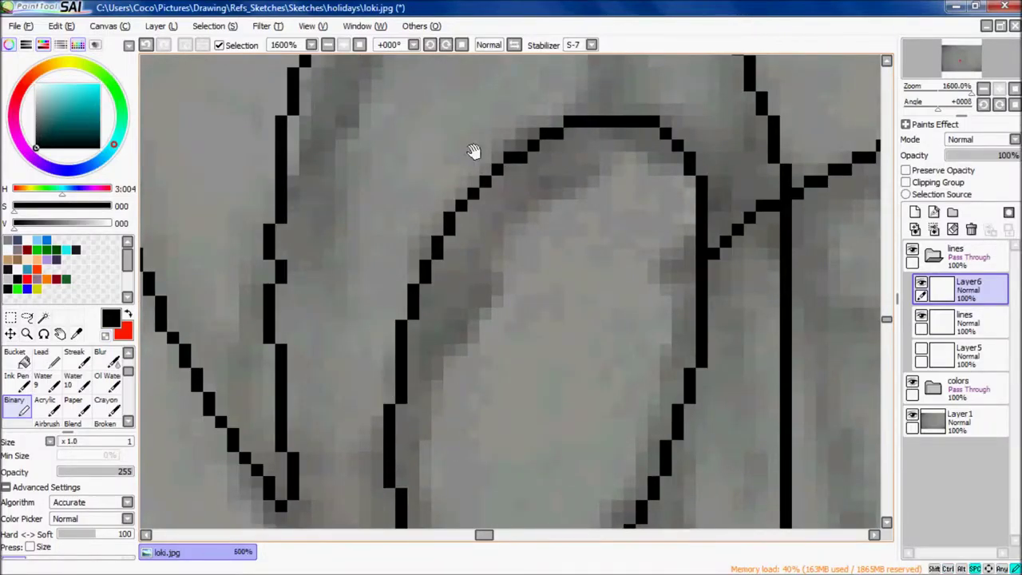
scroll(475, 151, "down", 2)
scroll(504, 328, "up", 2)
- Trace the second loop of the collar knot around the upper front side of the oval
scroll(504, 327, "down", 2)
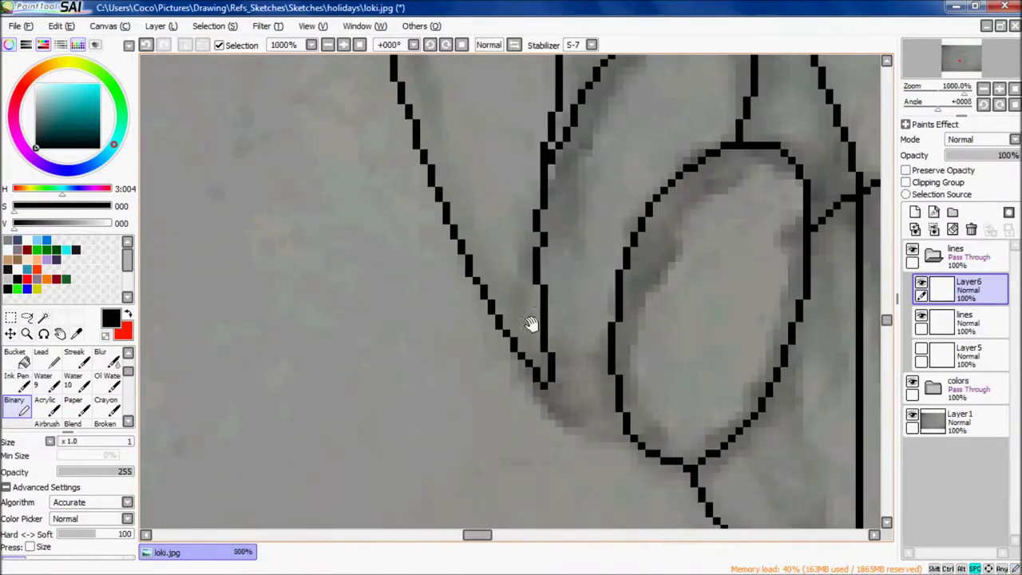
scroll(710, 372, "up", 2)
scroll(470, 306, "down", 2)
scroll(627, 411, "up", 2)
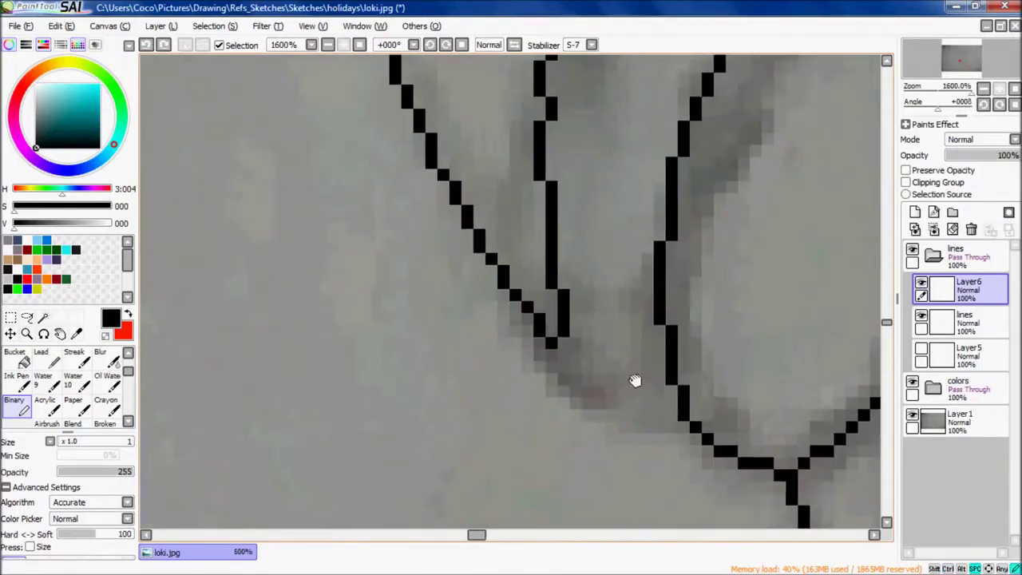
scroll(485, 401, "down", 3)
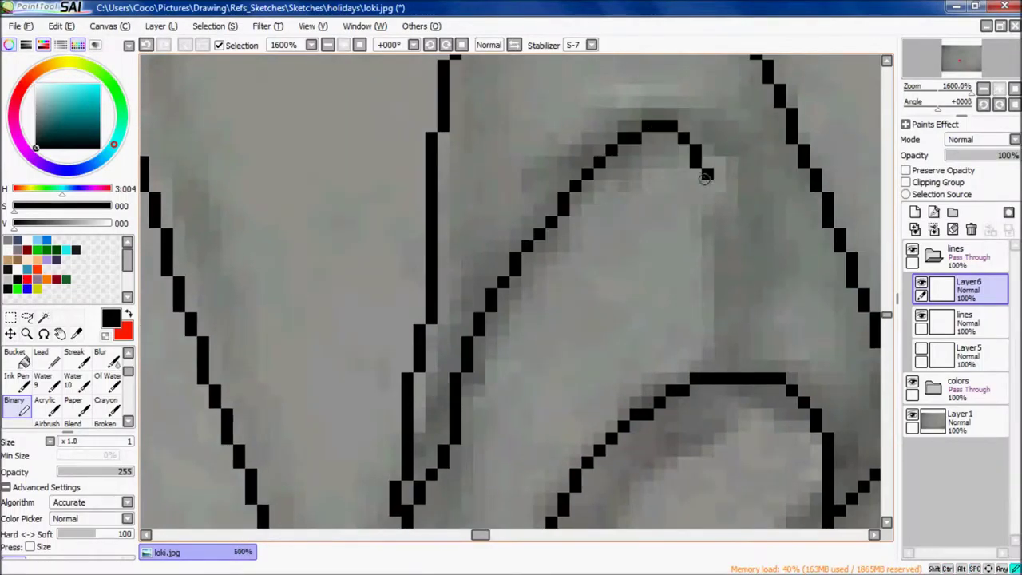
scroll(543, 286, "up", 4)
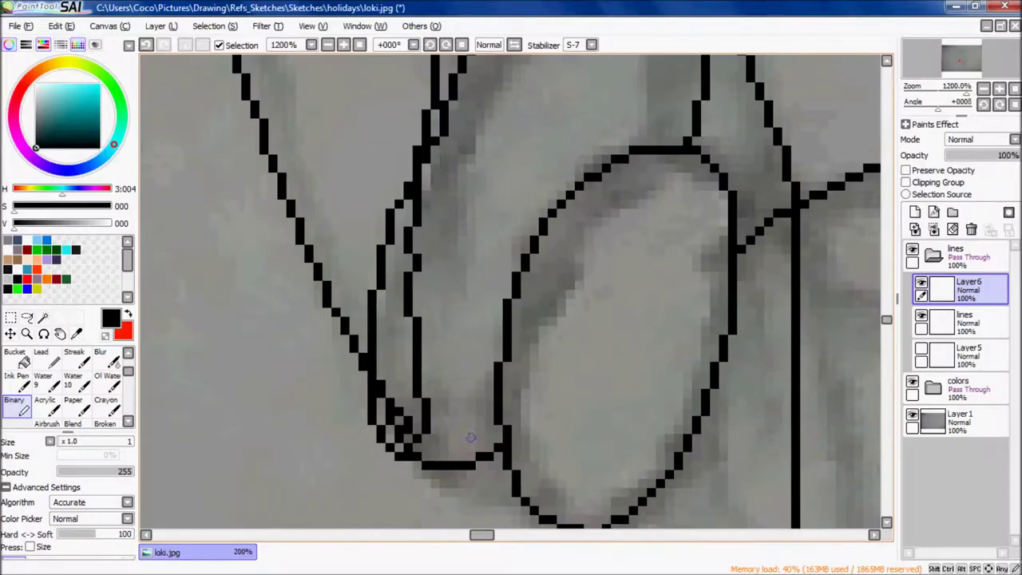
- Redraw the lower end of the outer collar loop where it meets the front neck tuft
scroll(335, 385, "down", 6)
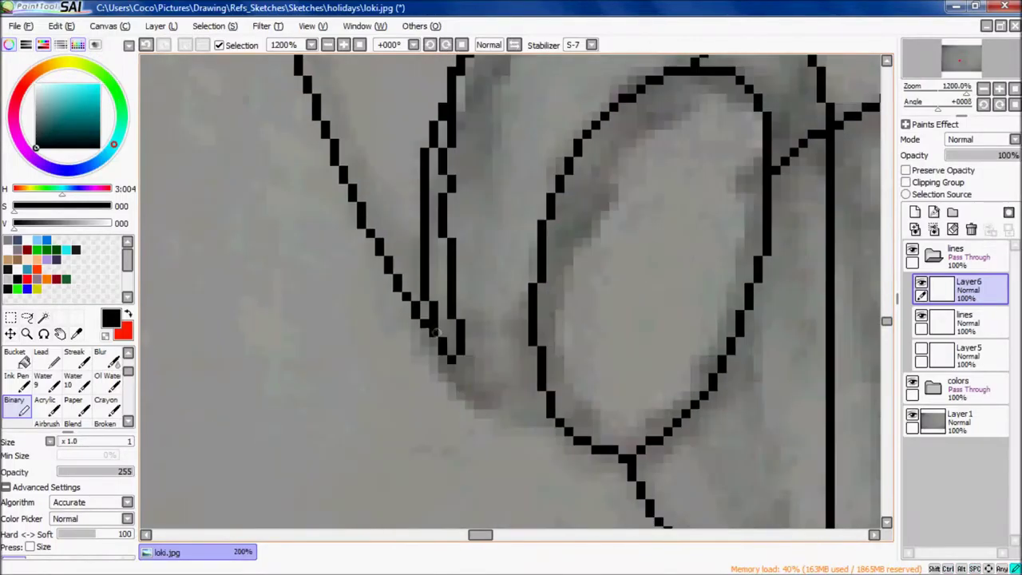
left_click_drag(460, 339, 308, 337)
left_click_drag(433, 312, 453, 338)
scroll(354, 393, "up", 4)
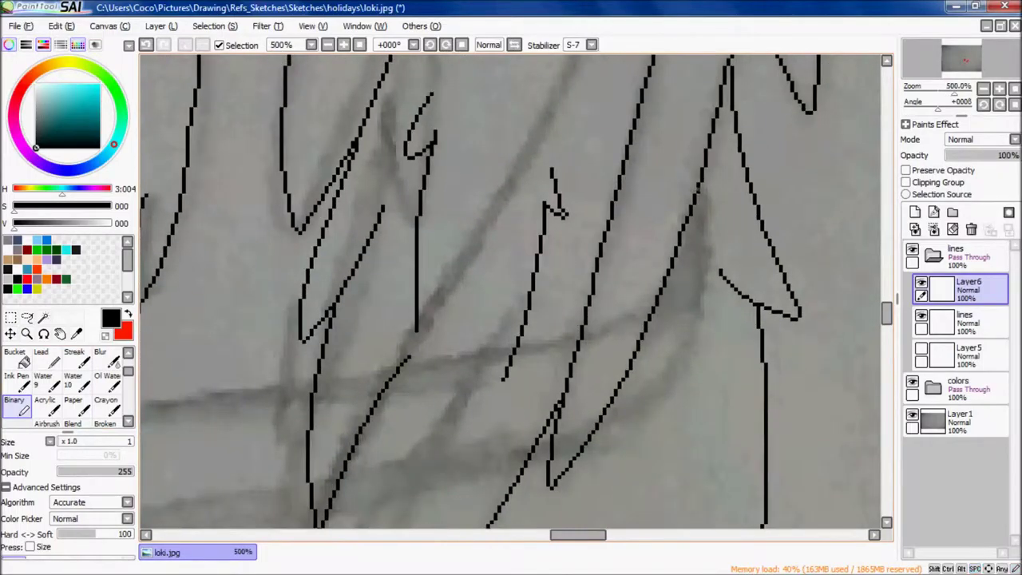
- Trace the collar's fold at the back of the neck and its upper and lower edges across the neck fur
scroll(559, 319, "up", 3)
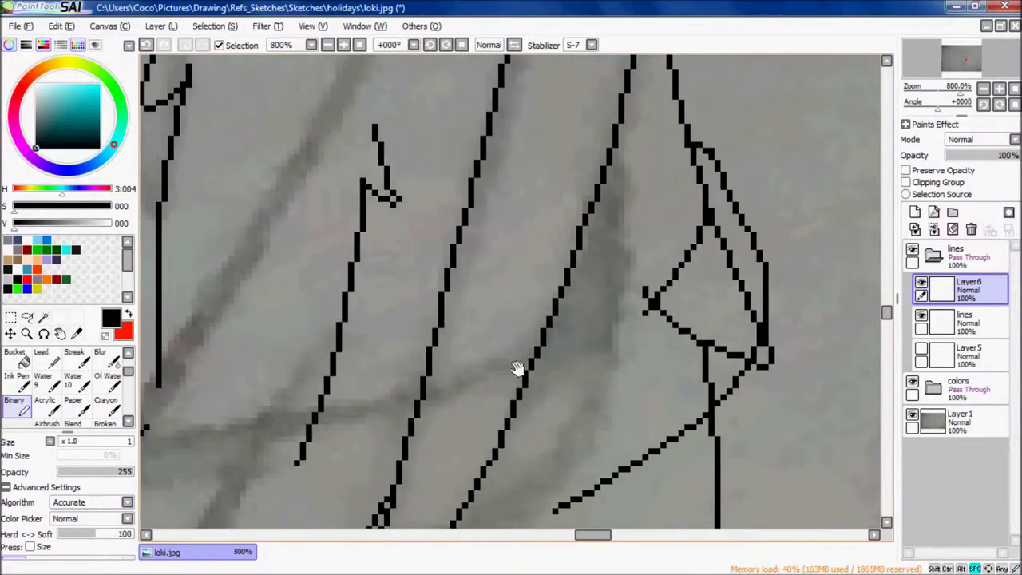
scroll(222, 322, "down", 8)
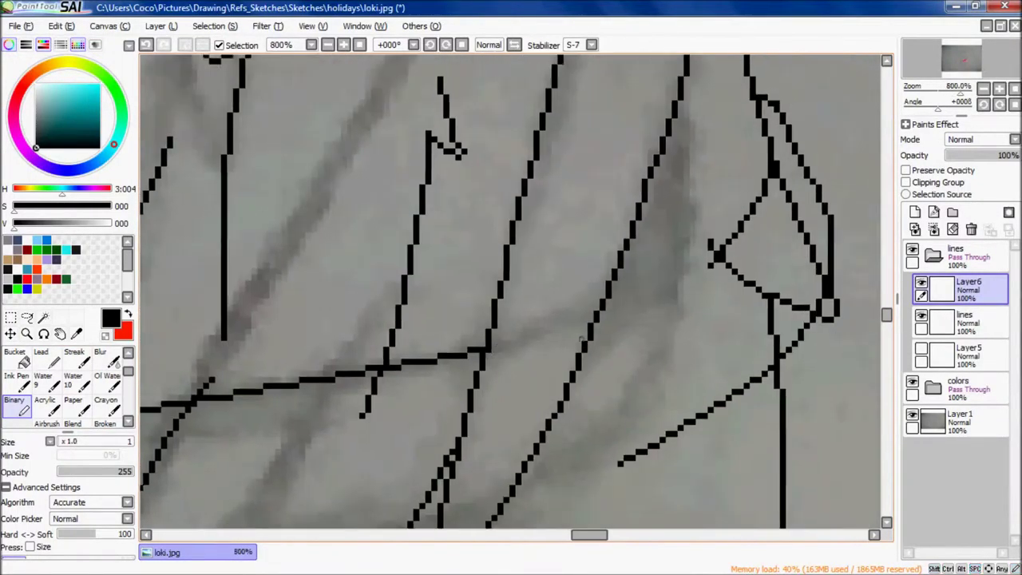
scroll(465, 452, "up", 5)
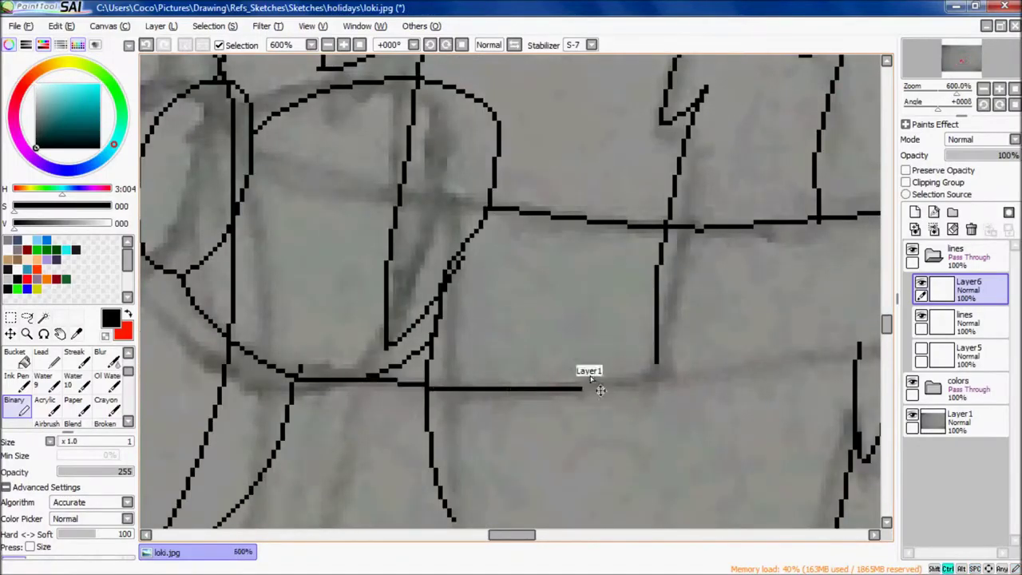
scroll(511, 292, "down", 8)
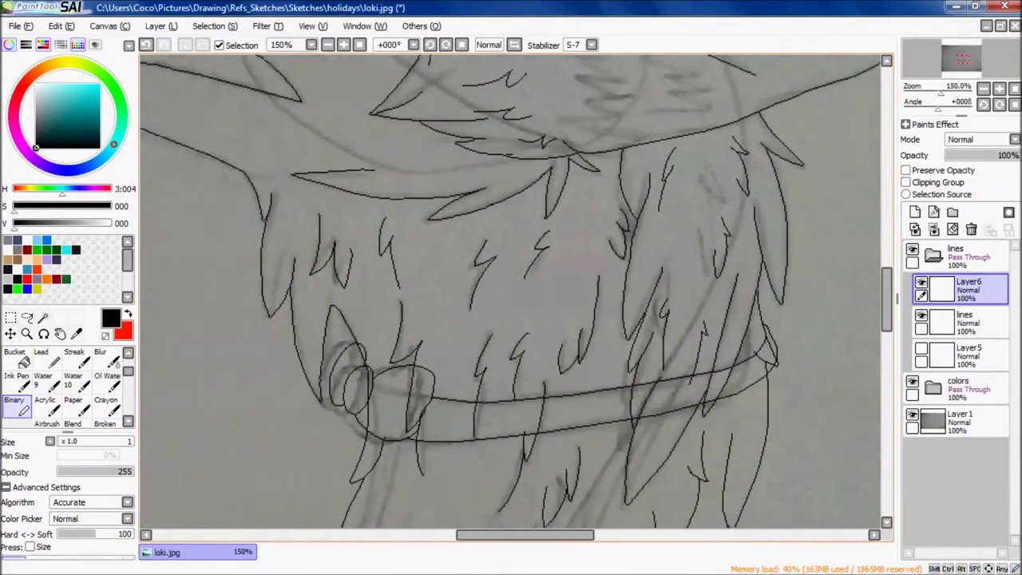
- Erase the neck-fur lines that cross the collar knot, band and back fold on the "lines" layer
scroll(572, 362, "up", 7)
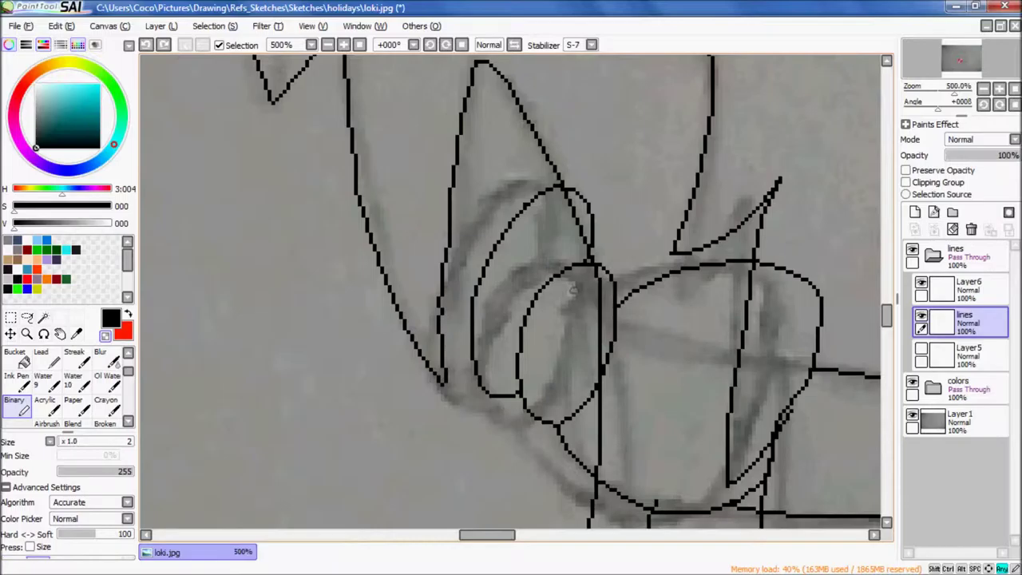
scroll(565, 250, "down", 1)
mouse_move(677, 233)
left_mouse_down()
mouse_move(542, 376)
mouse_move(475, 360)
mouse_move(548, 410)
mouse_move(486, 398)
mouse_move(502, 352)
left_mouse_up()
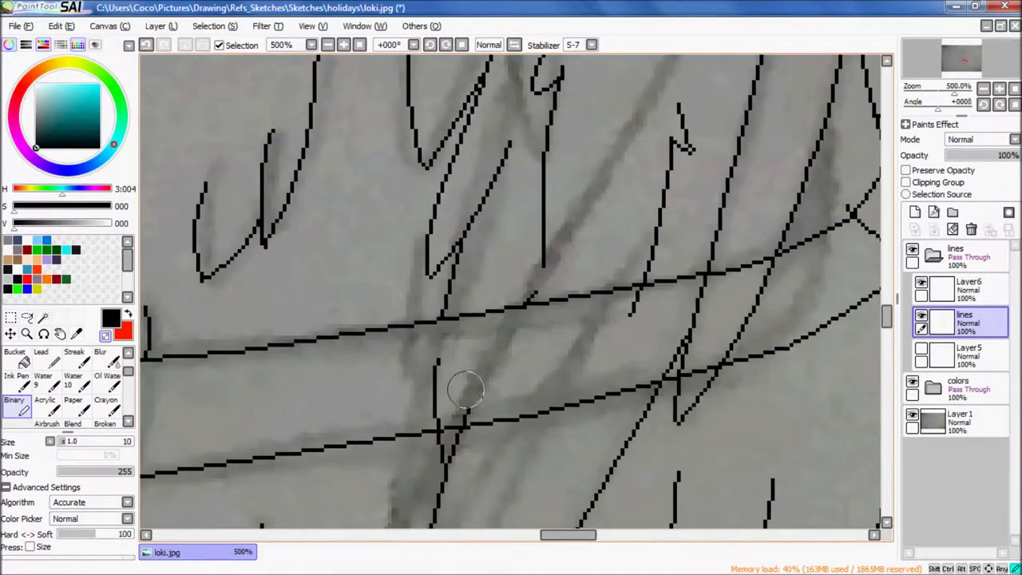
left_click_drag(635, 304, 459, 335)
left_click_drag(726, 181, 695, 257)
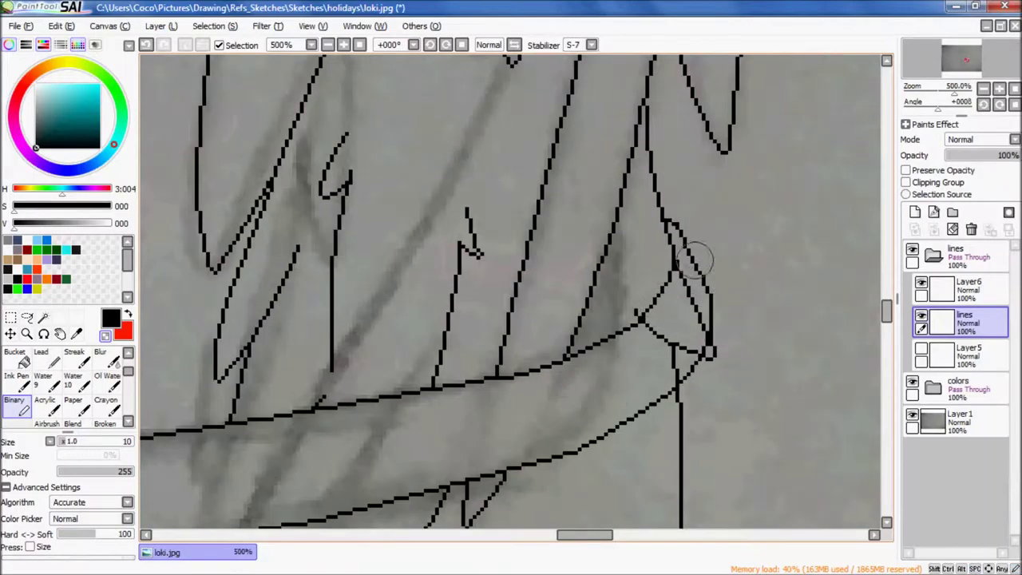
scroll(655, 336, "down", 4)
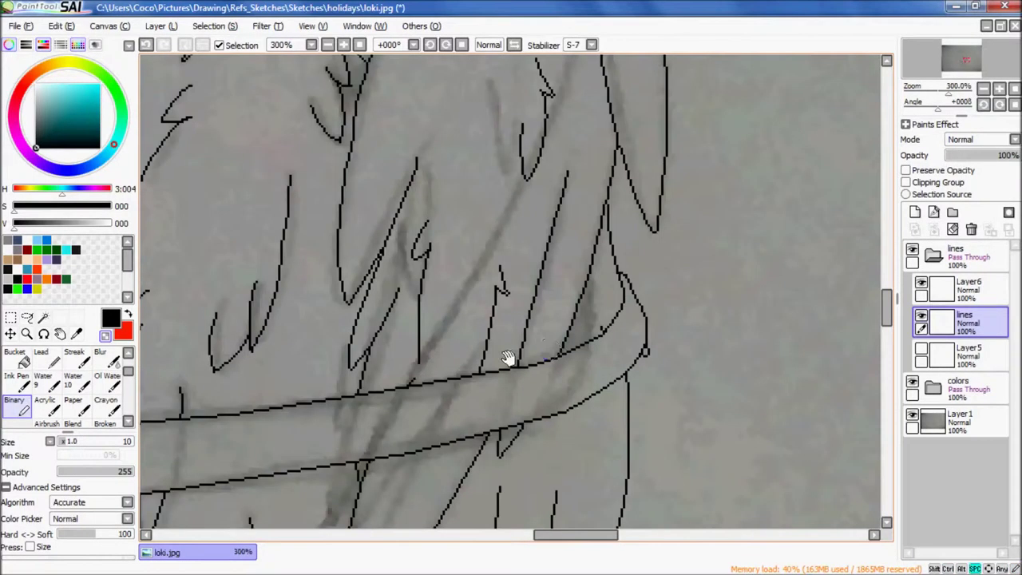
- Clean stray pixels from the tips and joins of the inner neck tufts above the collar with a 1 px brush
scroll(544, 308, "up", 6)
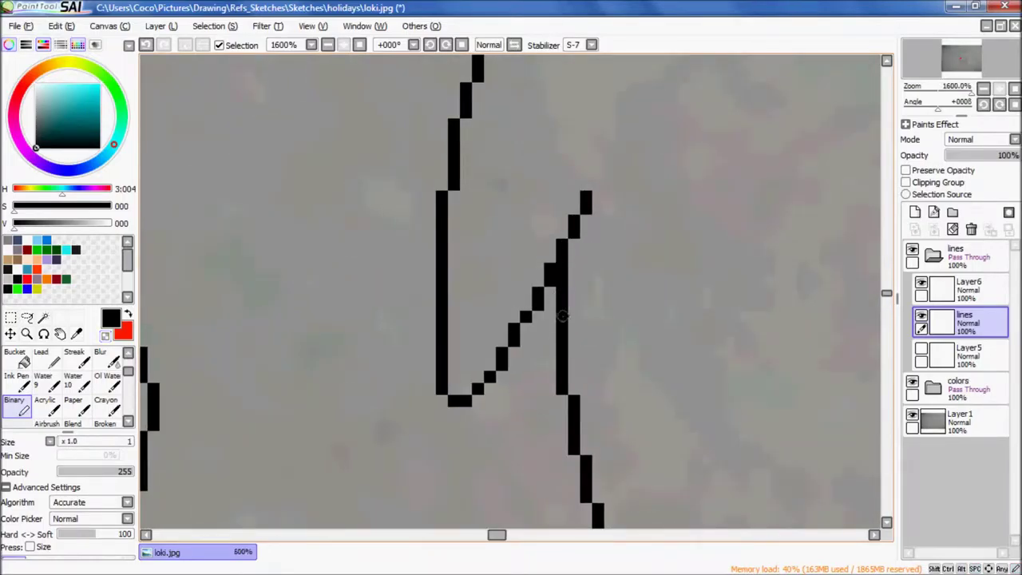
scroll(520, 269, "down", 2)
scroll(618, 288, "up", 3)
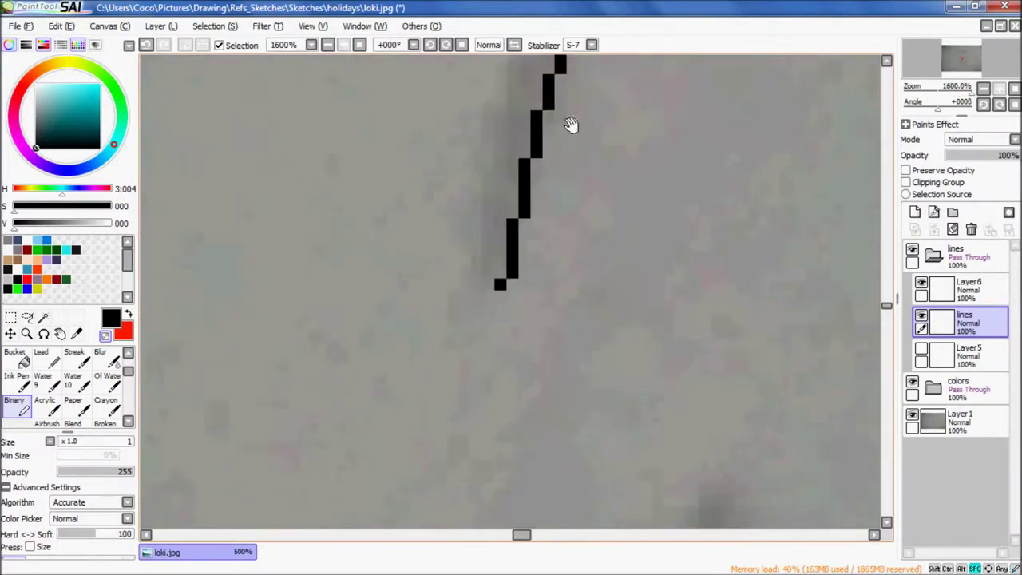
scroll(610, 235, "down", 1)
scroll(577, 194, "down", 3)
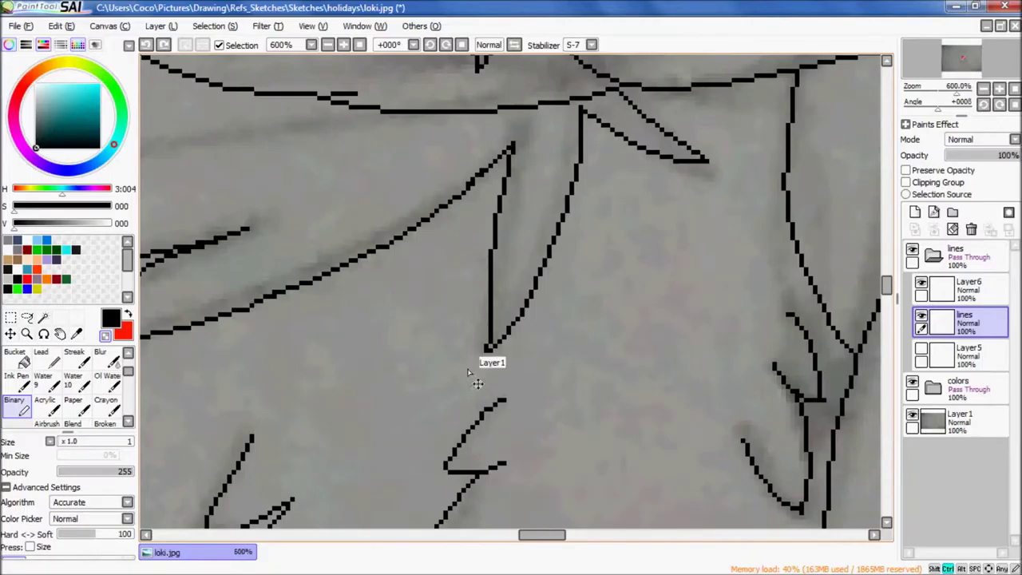
- Tidy the pixel corners of the pointed cheek-fur locks under the ear and the tufts at the front of the neck
scroll(310, 213, "up", 4)
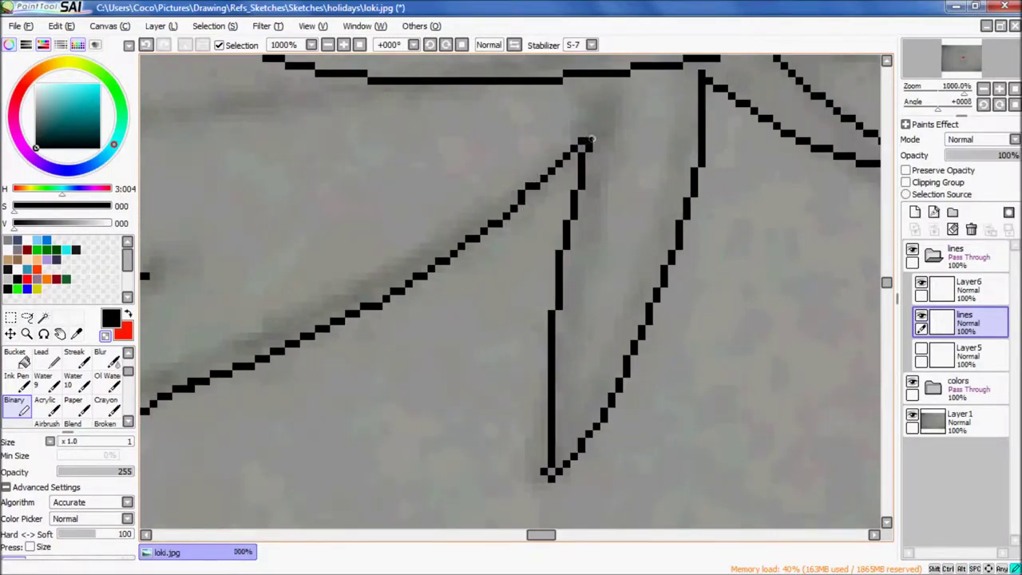
mouse_move(582, 342)
left_mouse_down()
mouse_move(550, 249)
mouse_move(427, 381)
left_mouse_up()
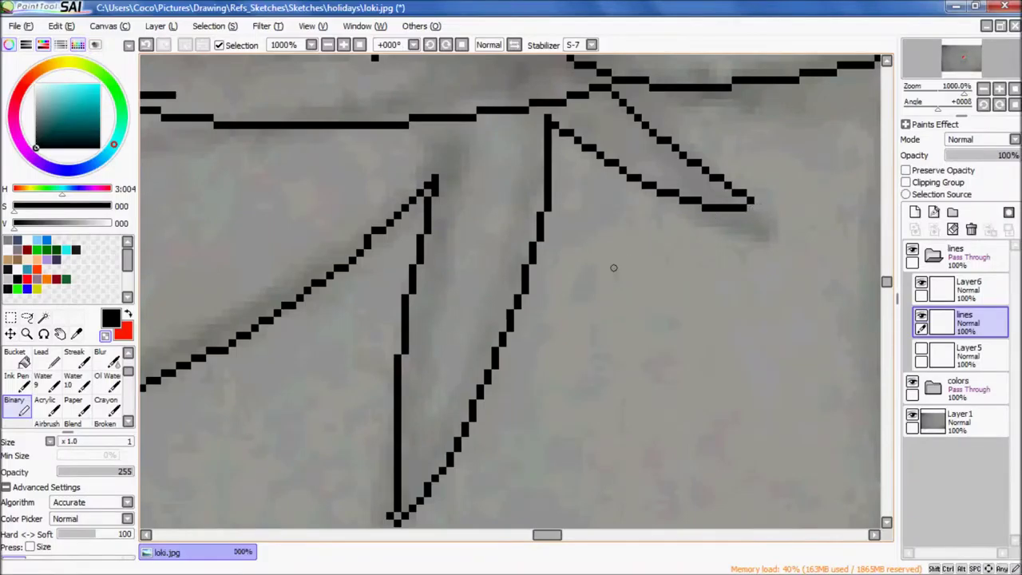
scroll(613, 267, "down", 5)
scroll(479, 370, "up", 6)
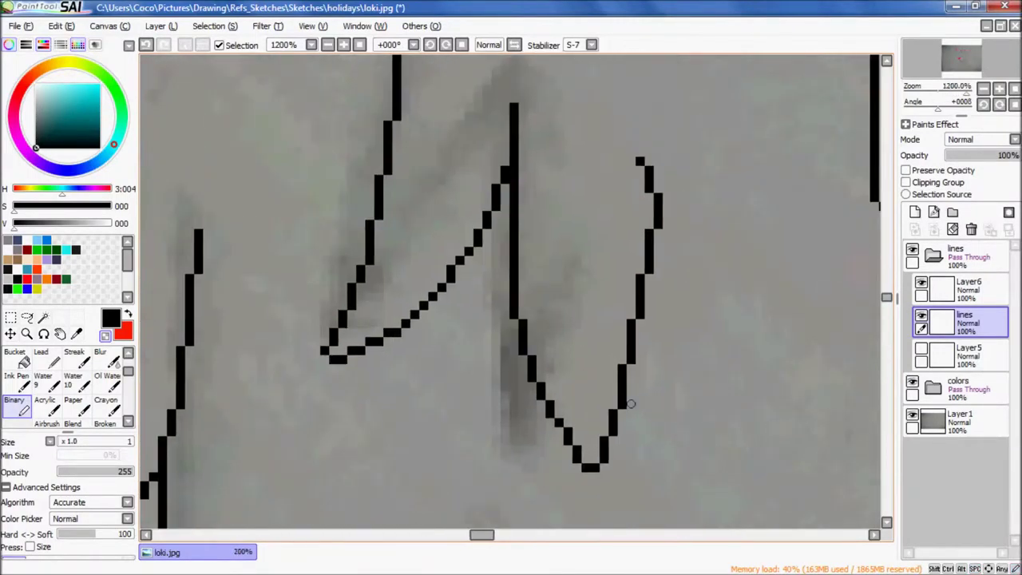
scroll(630, 403, "down", 6)
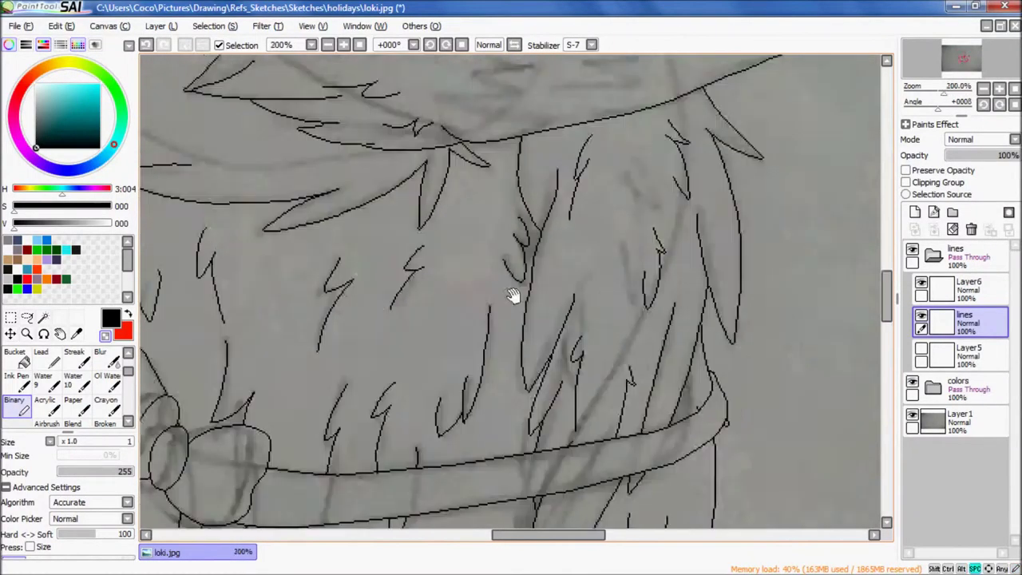
- Clean up the corners of the neck tufts above the collar band and the tuft over the collar knot
scroll(514, 295, "up", 6)
mouse_move(515, 404)
left_mouse_down()
mouse_move(587, 298)
mouse_move(630, 303)
mouse_move(613, 260)
left_mouse_up()
scroll(663, 275, "down", 5)
scroll(582, 340, "up", 6)
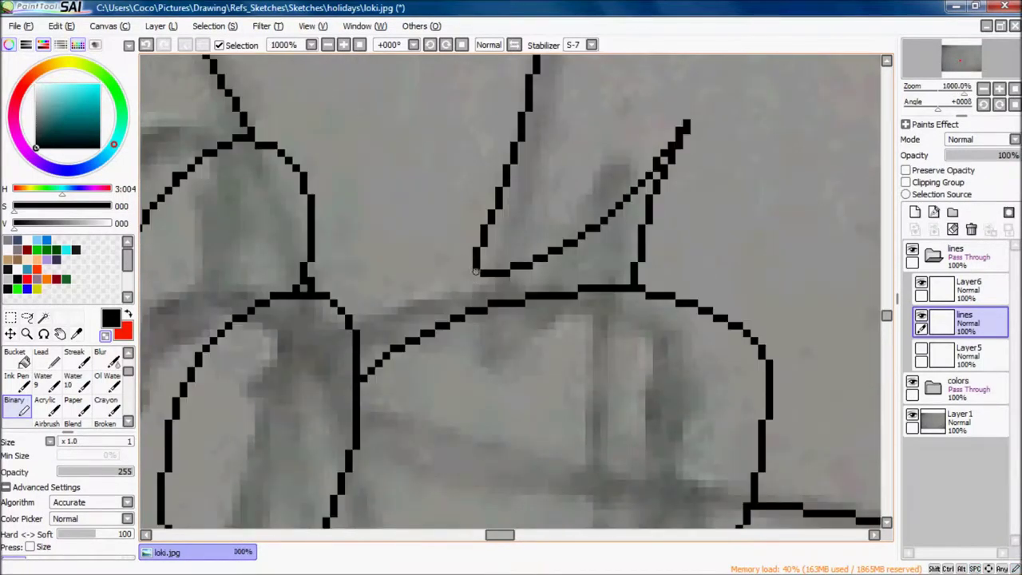
scroll(600, 225, "down", 5)
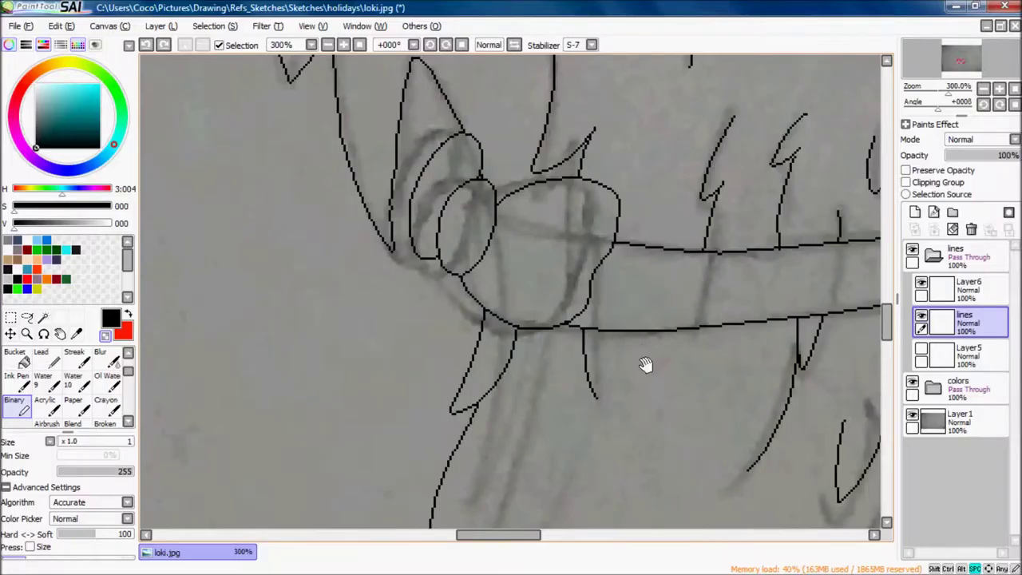
- Tidy the tips and joins of the chest-fur tufts just below the collar band
scroll(721, 273, "up", 5)
scroll(604, 292, "down", 4)
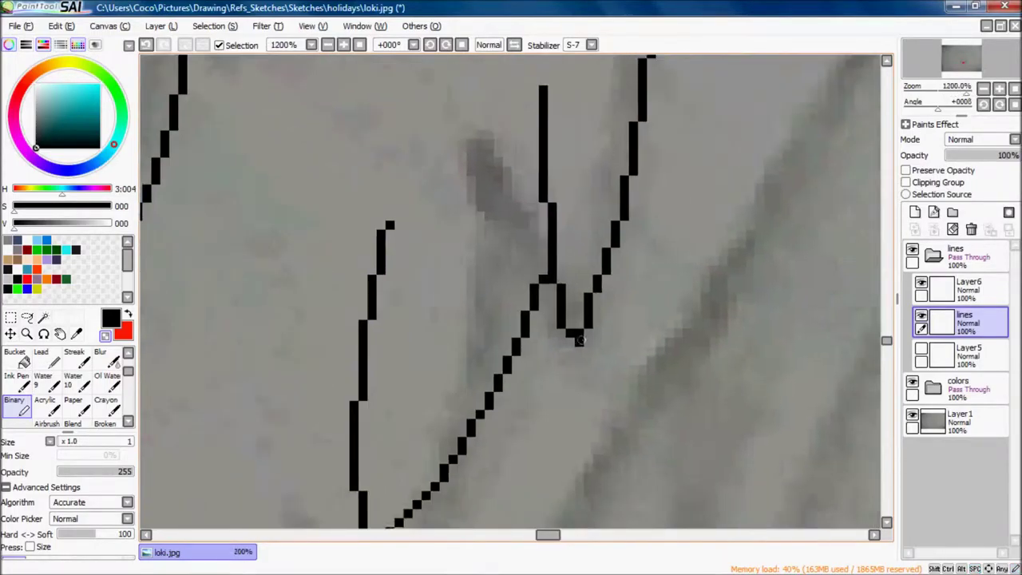
scroll(658, 274, "up", 4)
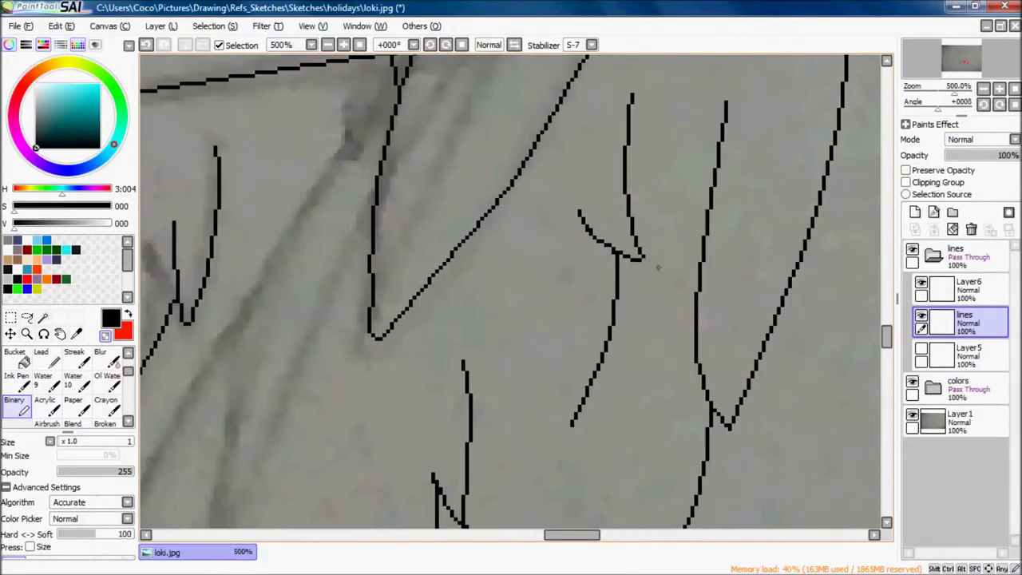
scroll(599, 416, "down", 3)
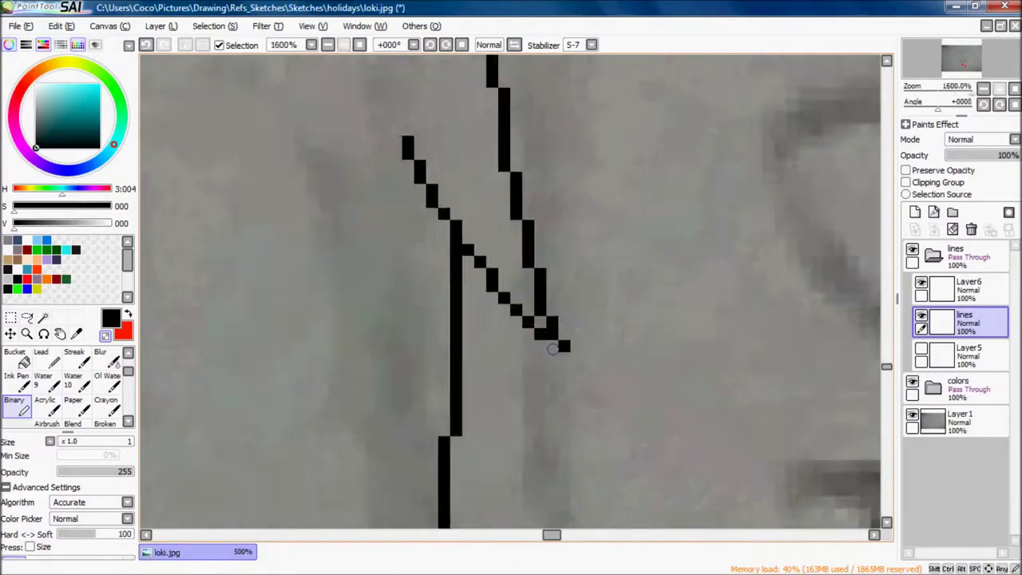
- Remove stray pixels from the tips of the small inner tufts in the lower chest fur
left_click_drag(607, 319, 515, 273)
scroll(622, 295, "up", 4)
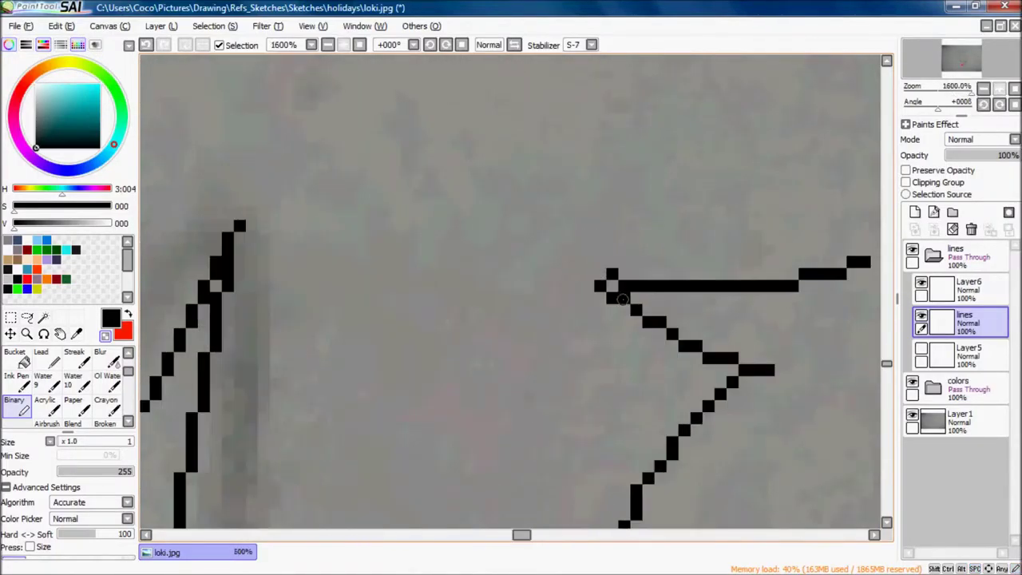
left_click_drag(638, 286, 568, 277)
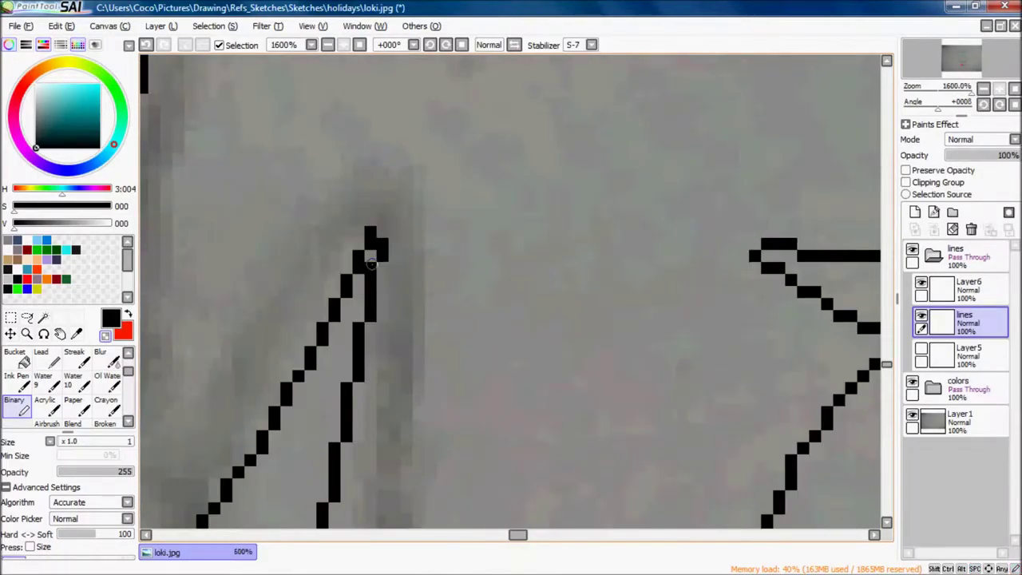
scroll(382, 272, "down", 6)
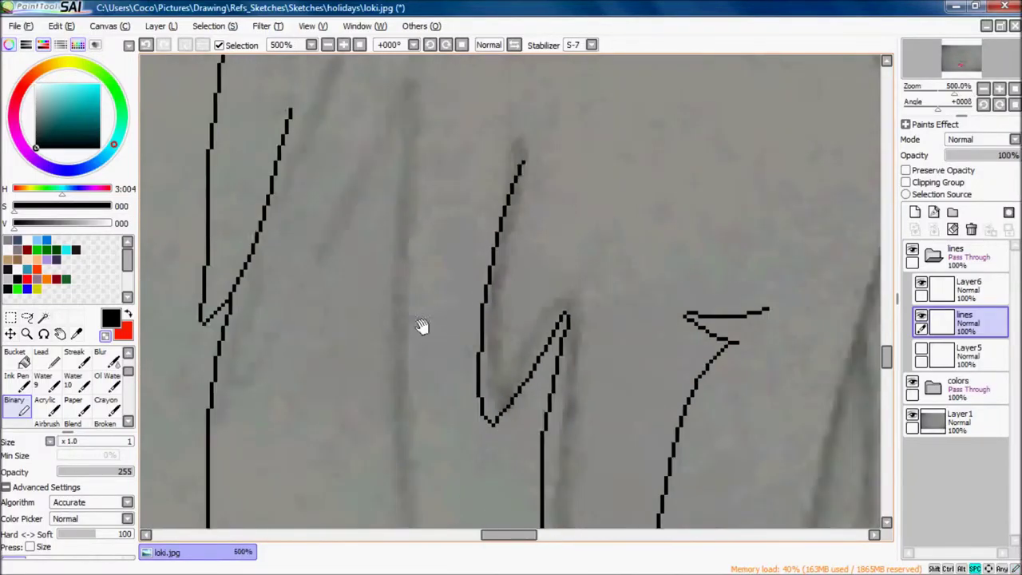
- Clean up the corners and line joins of the fur tufts inside the base of the ear and along the cheek
scroll(456, 303, "up", 4)
left_click_drag(456, 304, 668, 369)
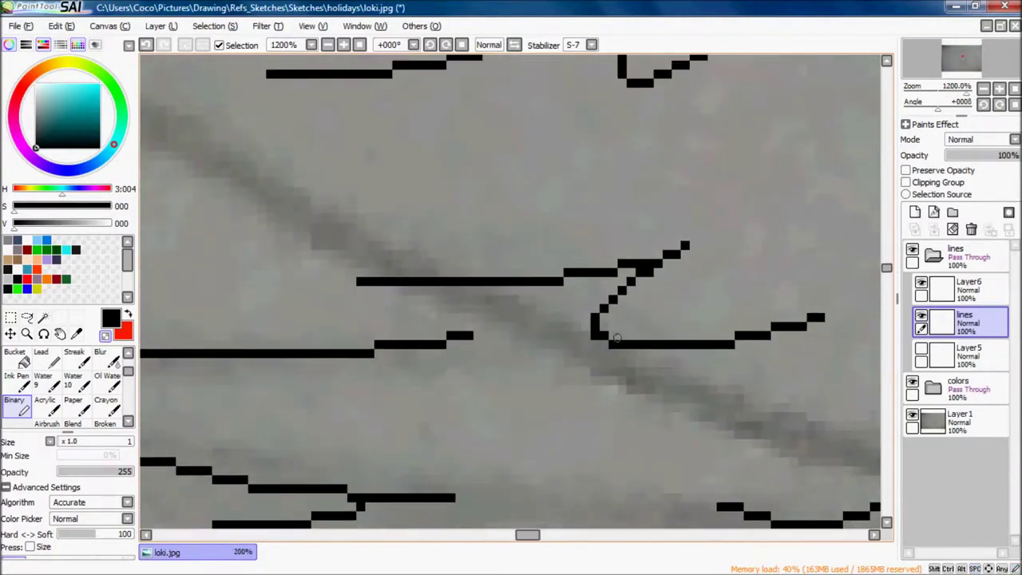
left_click_drag(639, 260, 746, 190)
scroll(406, 231, "up", 1)
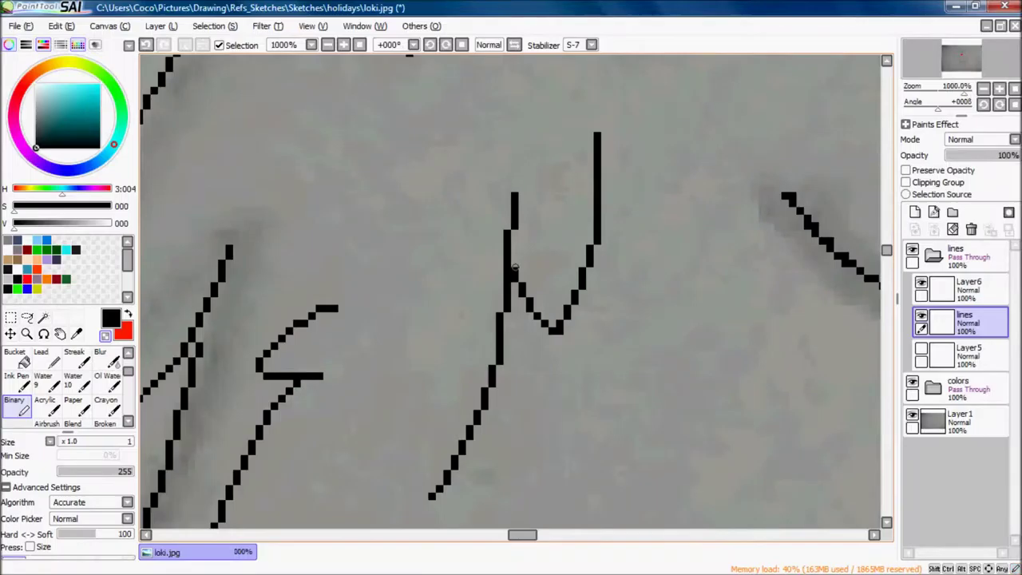
scroll(515, 262, "down", 4)
scroll(630, 381, "up", 2)
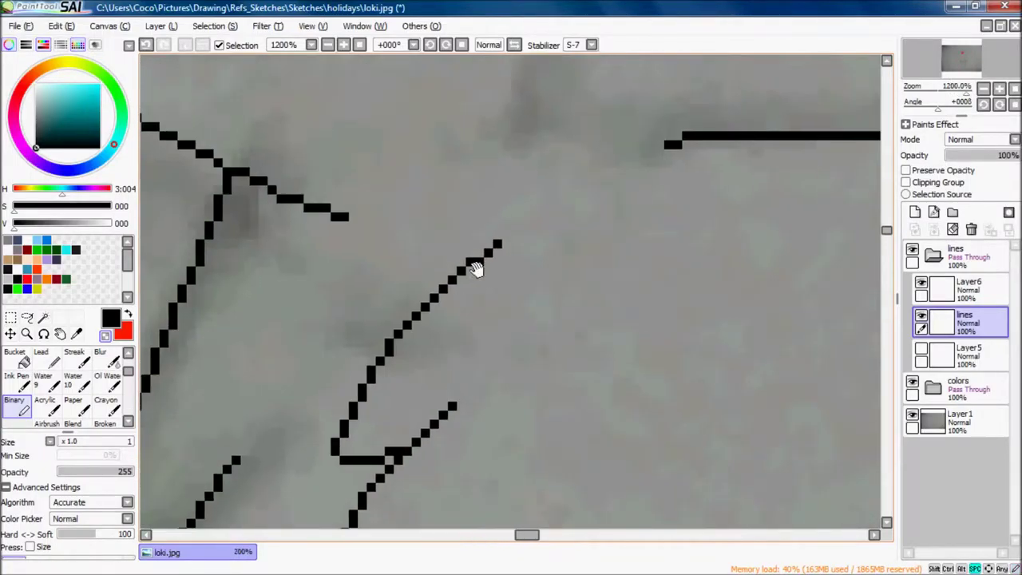
scroll(461, 304, "down", 3)
- Clean the line joins of the small inner tufts in the front lock of the head fur
mouse_move(461, 303)
left_mouse_down()
mouse_move(434, 335)
mouse_move(415, 337)
left_mouse_up()
scroll(542, 312, "up", 4)
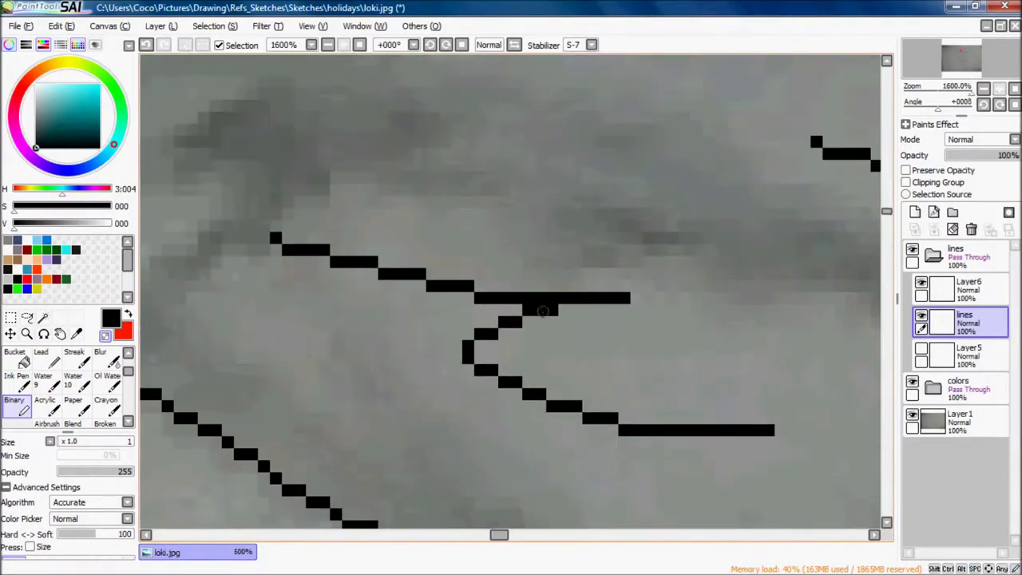
left_click_drag(542, 312, 521, 279)
scroll(557, 374, "down", 3)
scroll(523, 334, "up", 3)
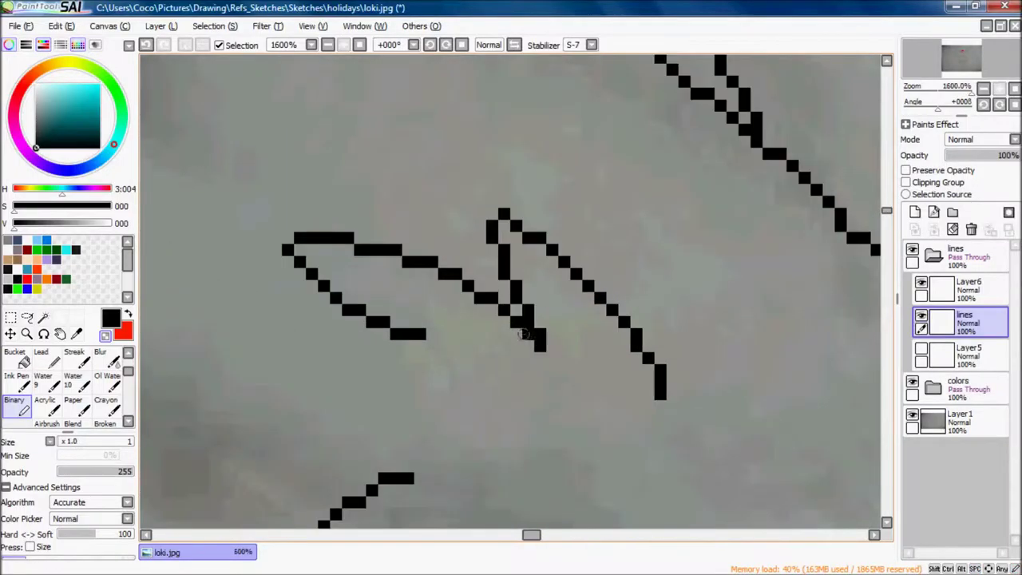
scroll(547, 334, "down", 2)
scroll(655, 410, "up", 2)
- Tidy the tips and joins of the head-fur tufts between the front lock and the crown
scroll(480, 384, "down", 2)
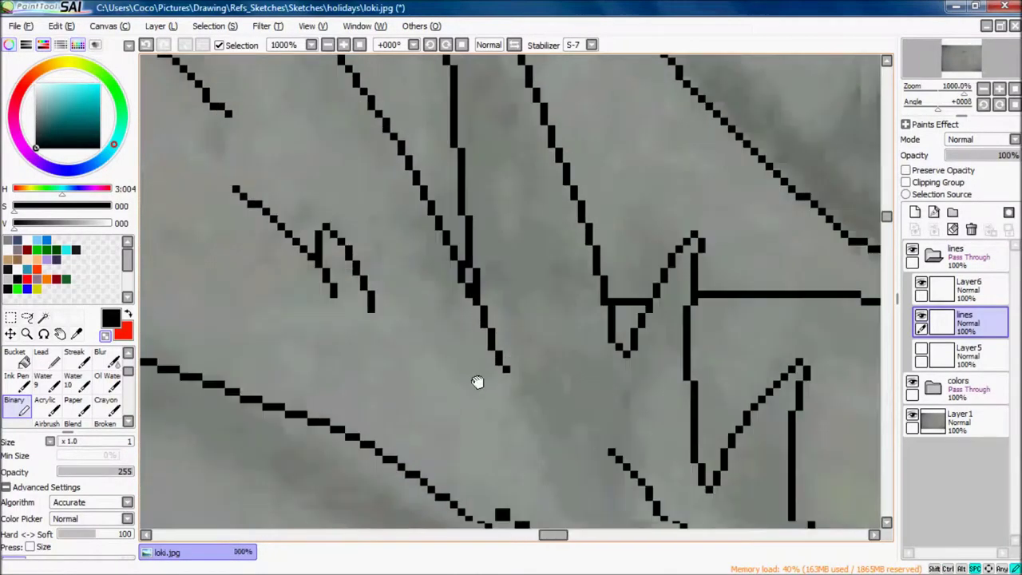
scroll(519, 364, "up", 2)
scroll(523, 409, "down", 2)
scroll(511, 355, "up", 2)
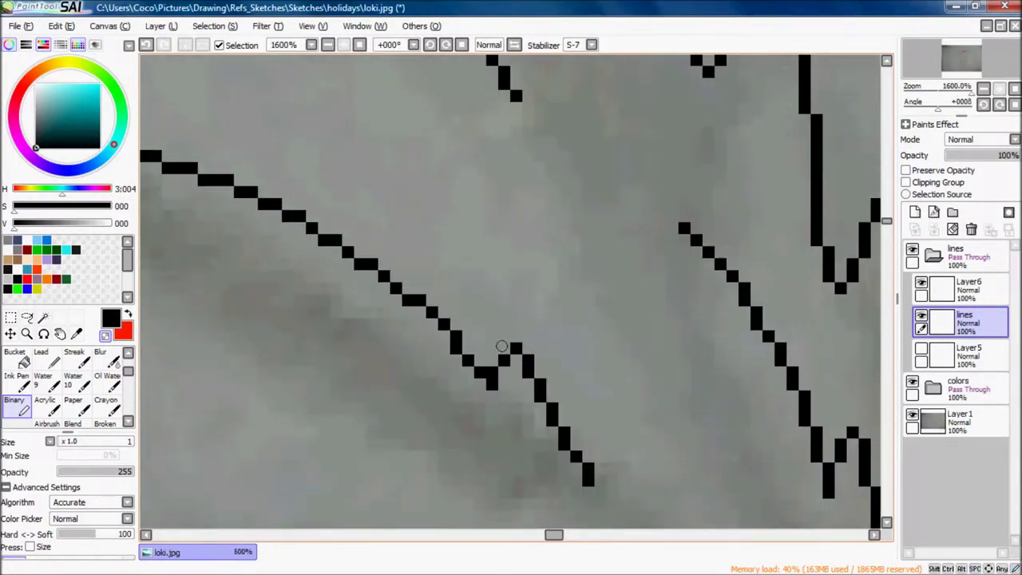
scroll(501, 347, "down", 2)
scroll(444, 331, "up", 1)
scroll(388, 290, "down", 2)
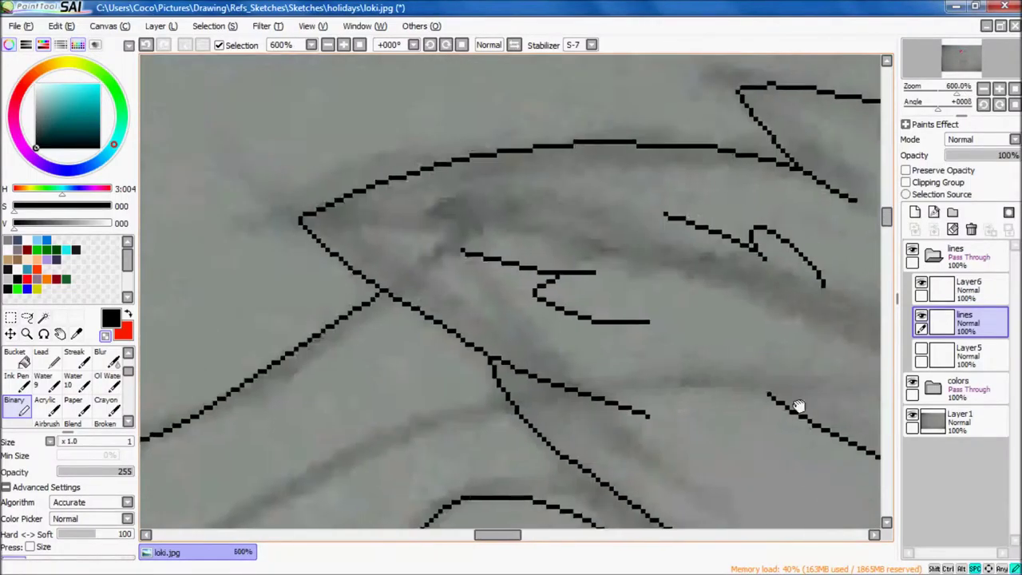
- Hide the scanned sketch on Layer1 and check the line art on the plain white background
scroll(798, 406, "down", 2)
scroll(621, 190, "up", 1)
scroll(582, 195, "up", 1)
scroll(582, 194, "down", 2)
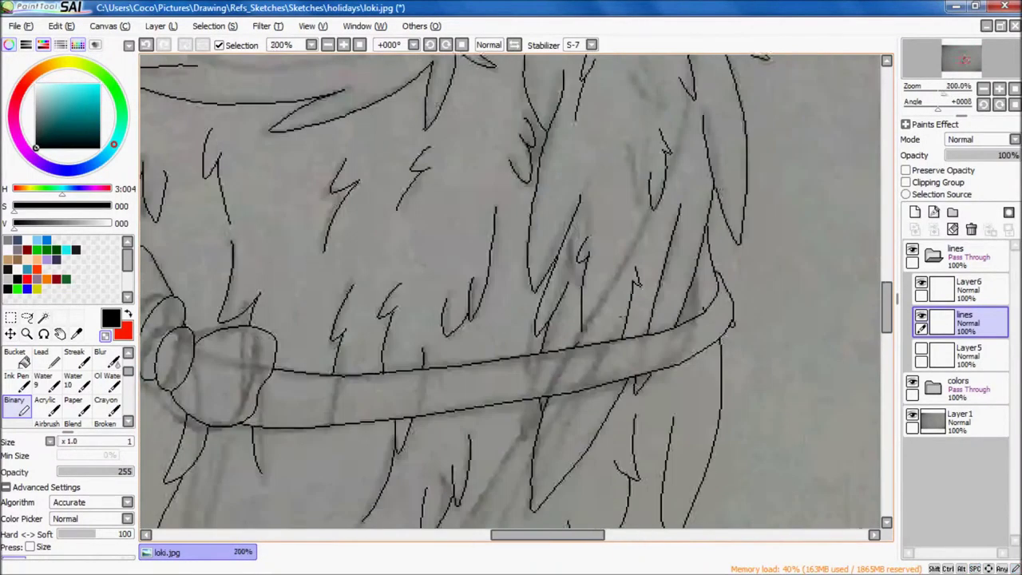
scroll(507, 304, "down", 2)
left_click(912, 414)
scroll(511, 304, "up", 1)
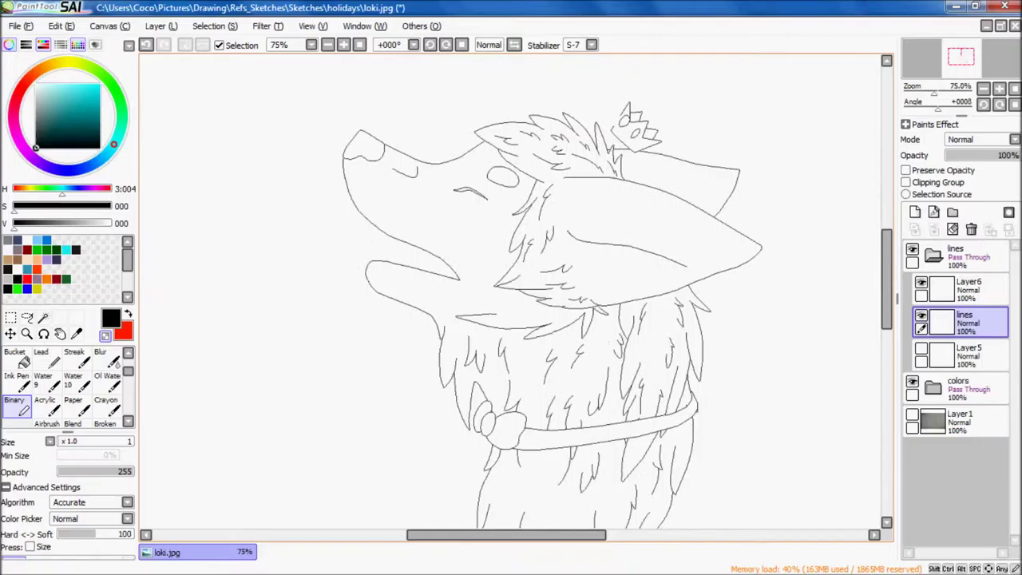
scroll(676, 359, "down", 1)
scroll(603, 360, "up", 4)
scroll(604, 359, "down", 4)
scroll(590, 301, "up", 8)
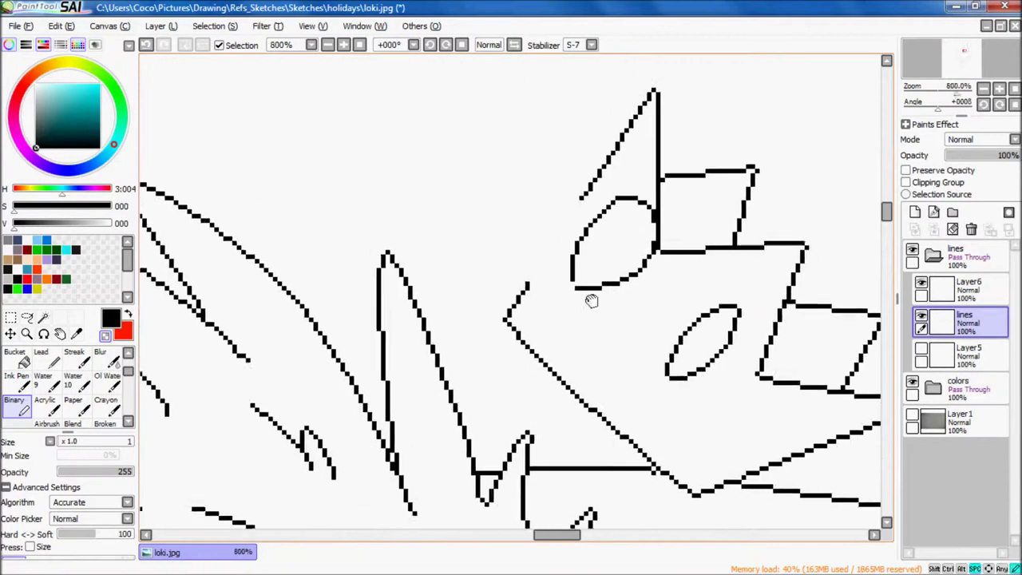
- Delete the hidden Layer5 and make Layer6 the active layer
left_click(942, 299)
scroll(511, 291, "down", 6)
scroll(511, 291, "up", 5)
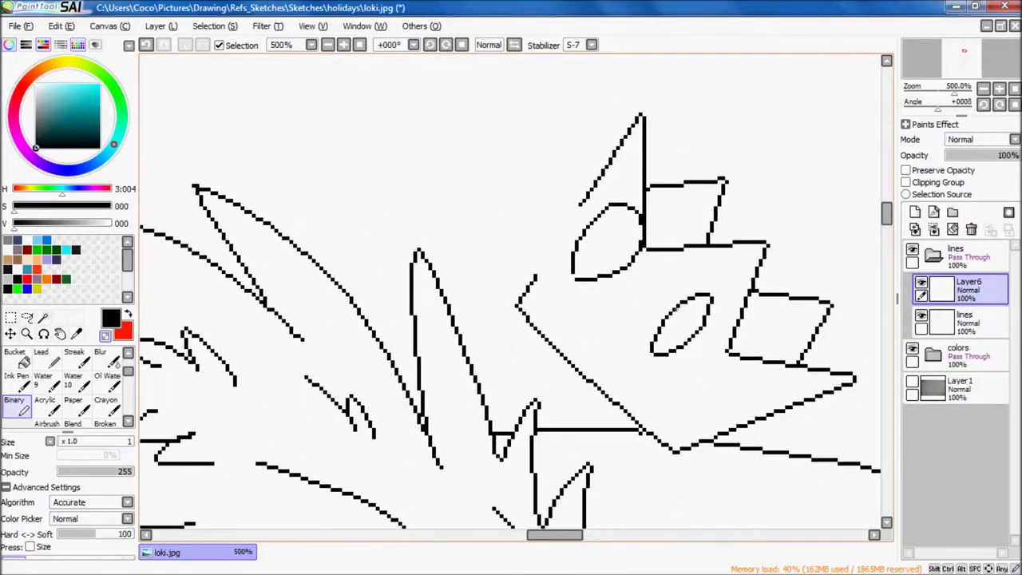
- Try to shift the whole of Layer6 so the crown's upper oval meets the open front edge
scroll(611, 312, "up", 2)
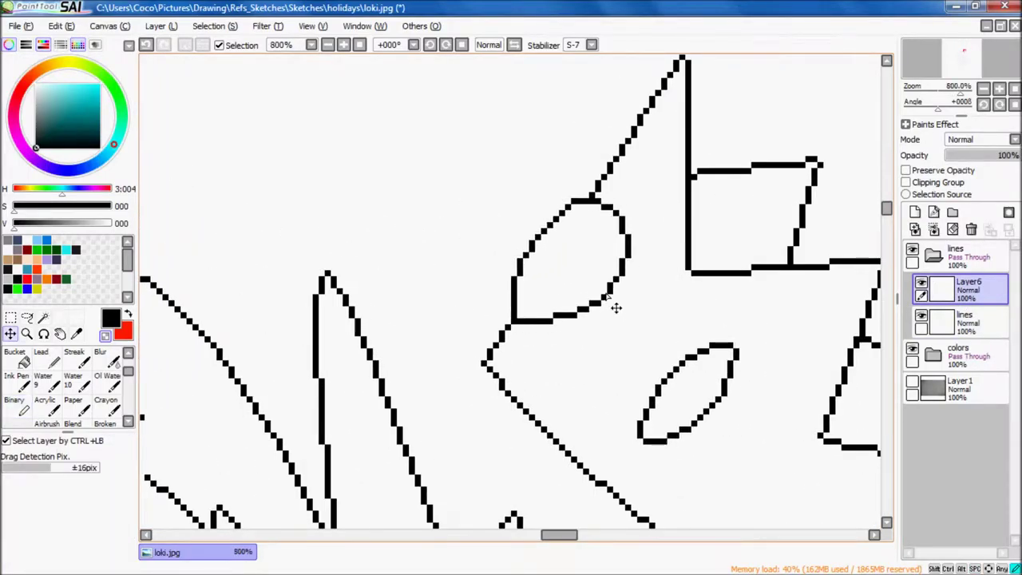
scroll(618, 313, "down", 8)
- Select only the crown's two ovals, move them to close the gap in its front edge, and merge Layer6 down into "lines"
scroll(567, 152, "up", 6)
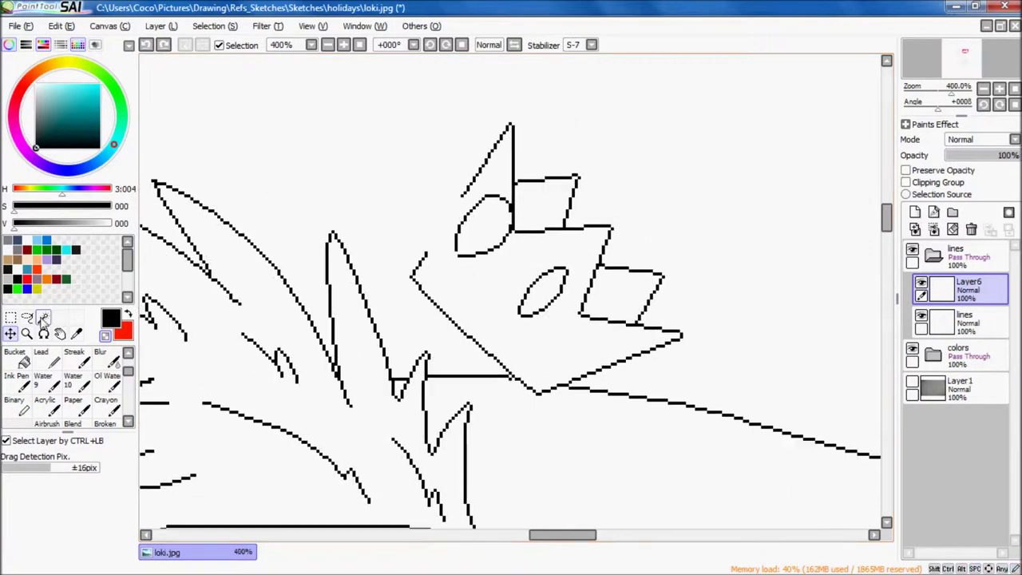
scroll(495, 322, "up", 3)
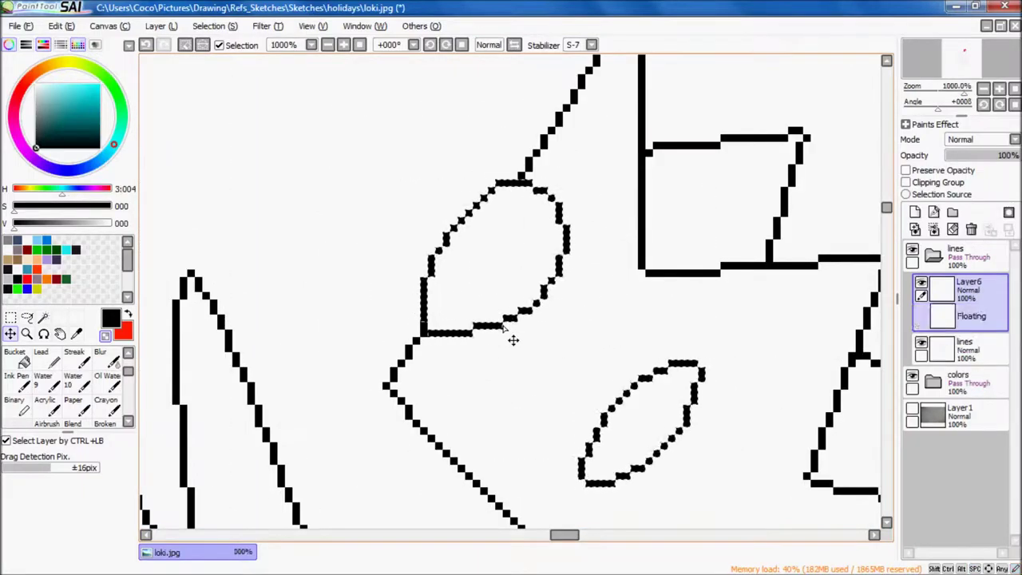
scroll(513, 340, "down", 12)
key("ctrl+e")
scroll(549, 298, "up", 1)
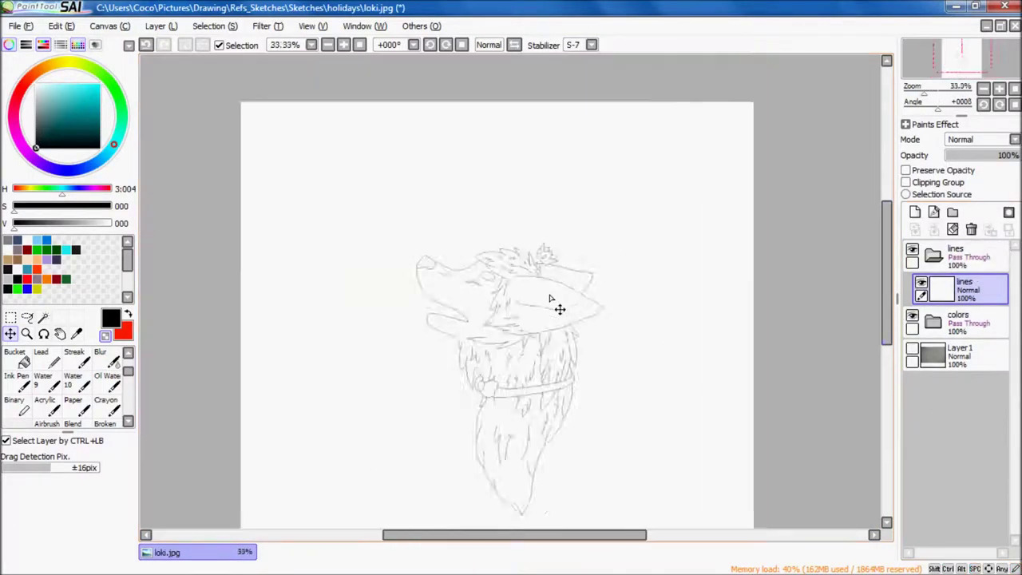
- Open the Loki Shepherd reference sheet from the Refs folder as a second image
scroll(550, 298, "down", 1)
left_click(15, 25)
left_click(36, 50)
left_click(88, 127)
double_click(210, 152)
double_click(386, 311)
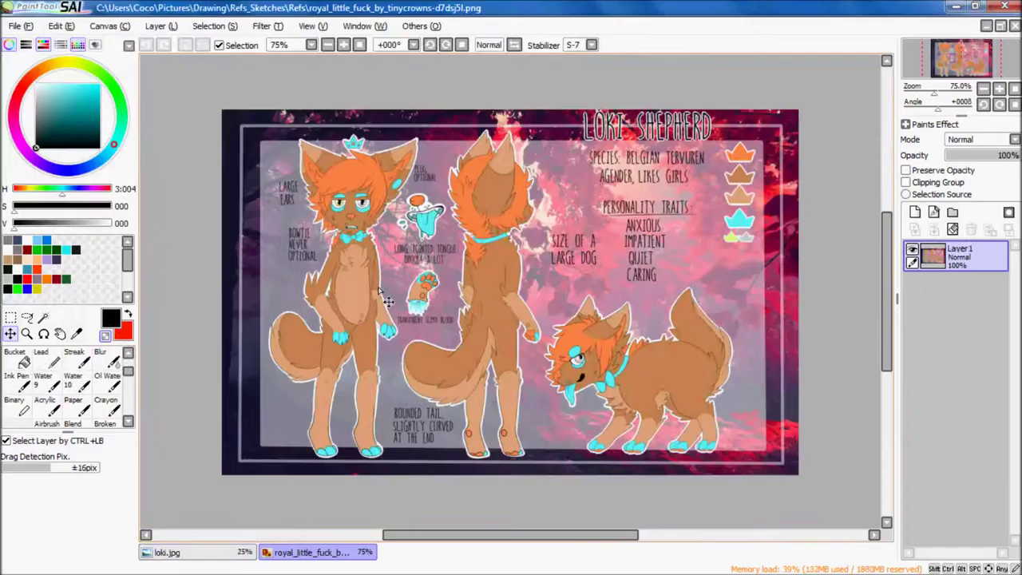
- Sample the brown fur colour and the light brown marking colour from the reference sheet
scroll(388, 311, "up", 4)
left_click(168, 551)
left_click(311, 552)
scroll(331, 336, "down", 2)
left_click(332, 335, "alt")
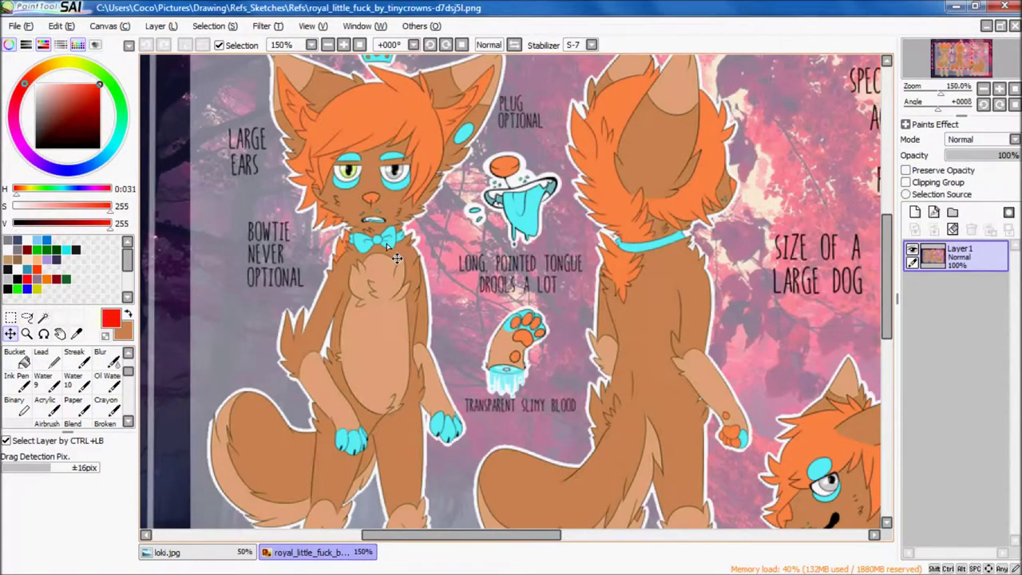
left_click(307, 83, "alt")
- Set up layers named "base", "light brown" and "blue" in the colors folder of loki.jpg and make the lines layer active
left_click(167, 552)
double_click(974, 384)
type("light brown")
key("Return")
left_click(966, 356)
left_click(307, 552)
left_click(168, 552)
left_click(962, 287)
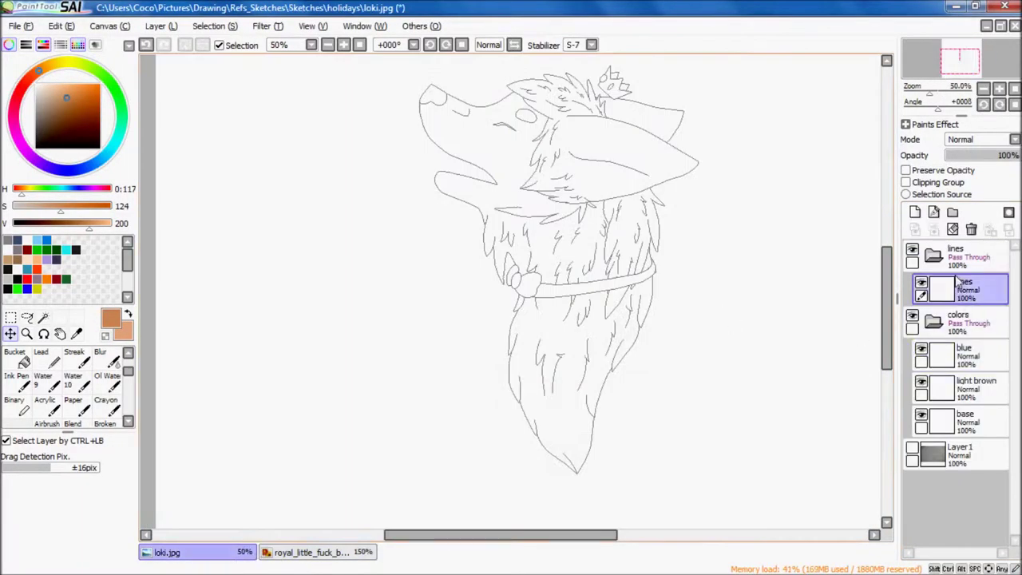
- Sample the black of the line art and fill the space between the closed eye's two outlines on the lines layer
scroll(484, 166, "up", 4)
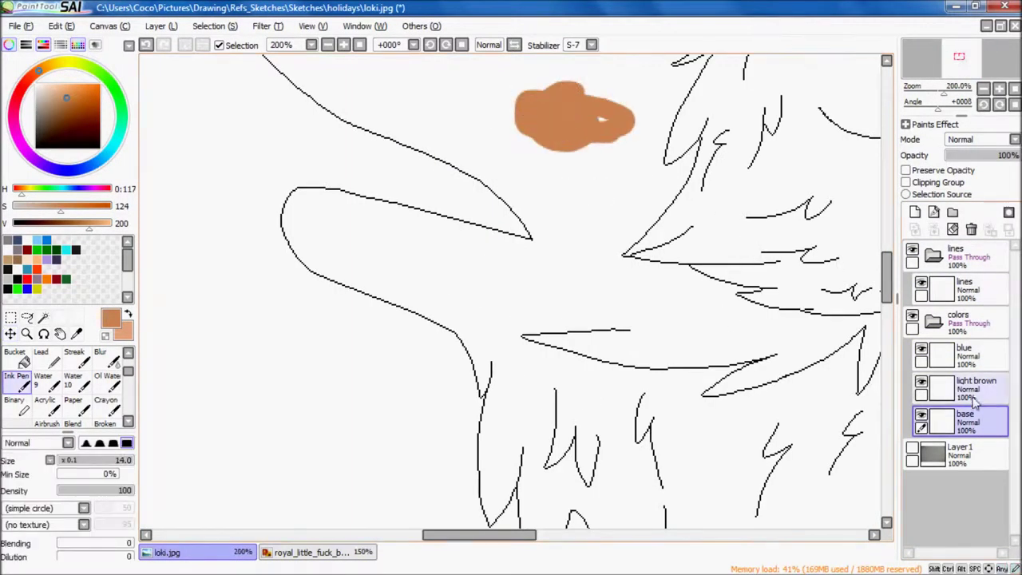
left_click(962, 287)
scroll(514, 242, "up", 4)
left_click(421, 222, "alt")
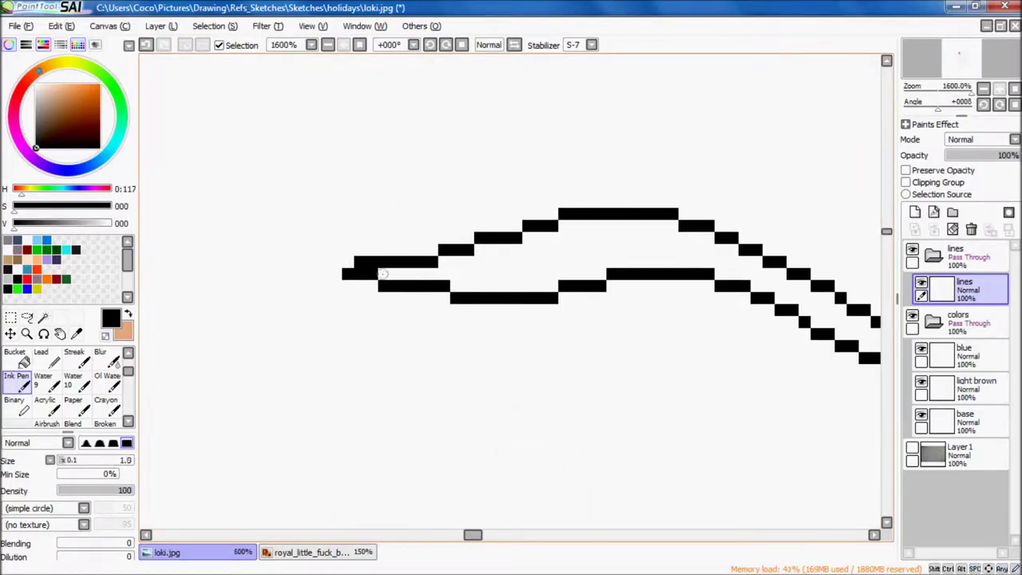
left_click_drag(397, 271, 492, 285)
mouse_move(576, 225)
left_mouse_down()
mouse_move(524, 256)
mouse_move(537, 281)
left_mouse_up()
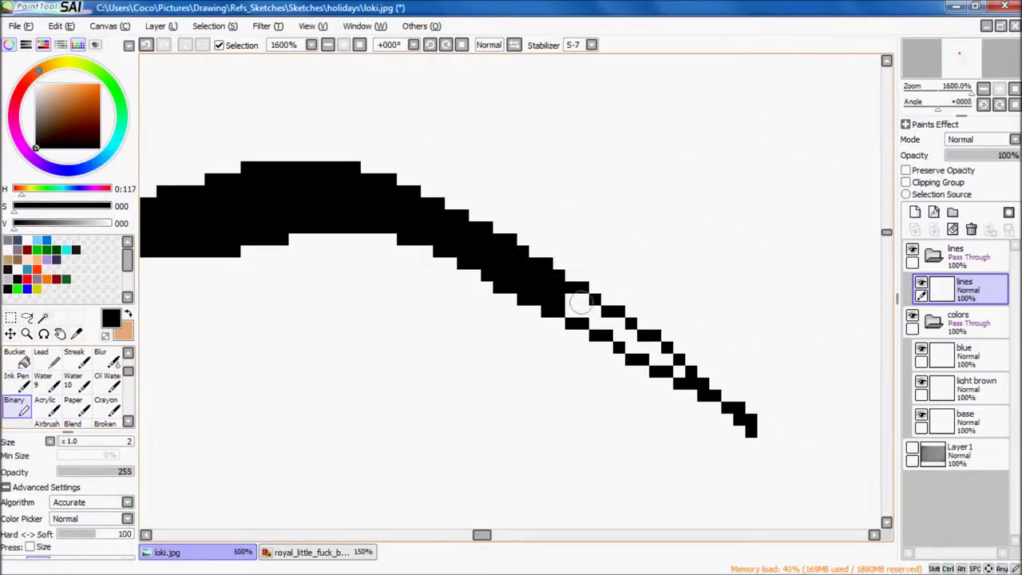
scroll(639, 346, "down", 2)
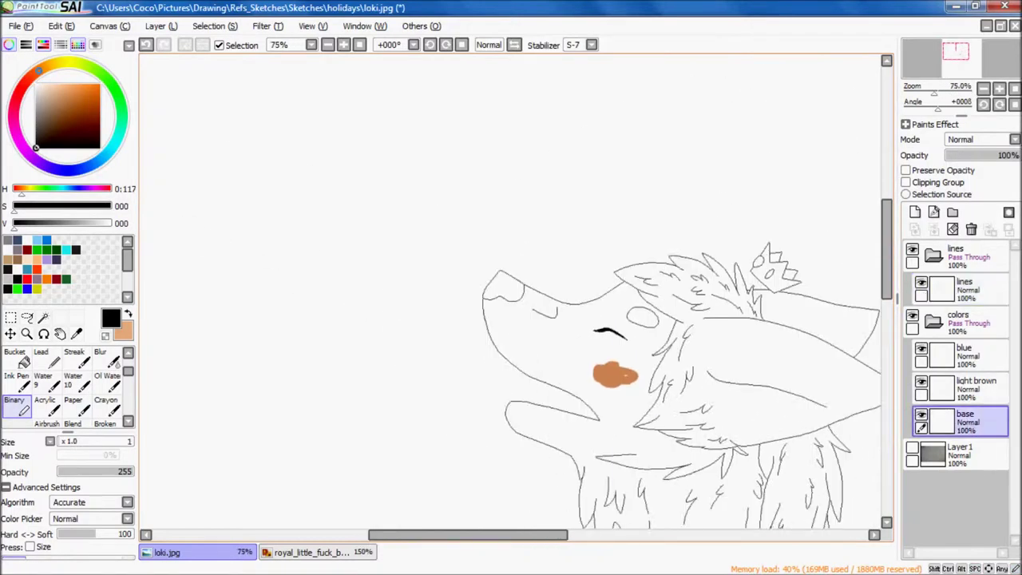
- Select the face, neck, chest and collar regions of the line art with the Magic Wand on the lines layer
scroll(511, 295, "up", 3)
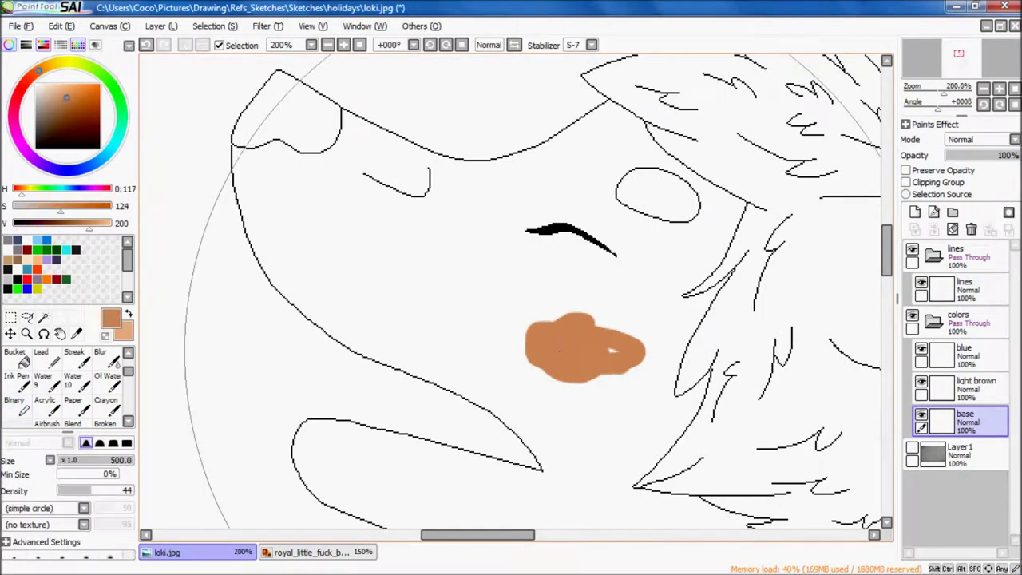
left_click(43, 317)
left_click(399, 279)
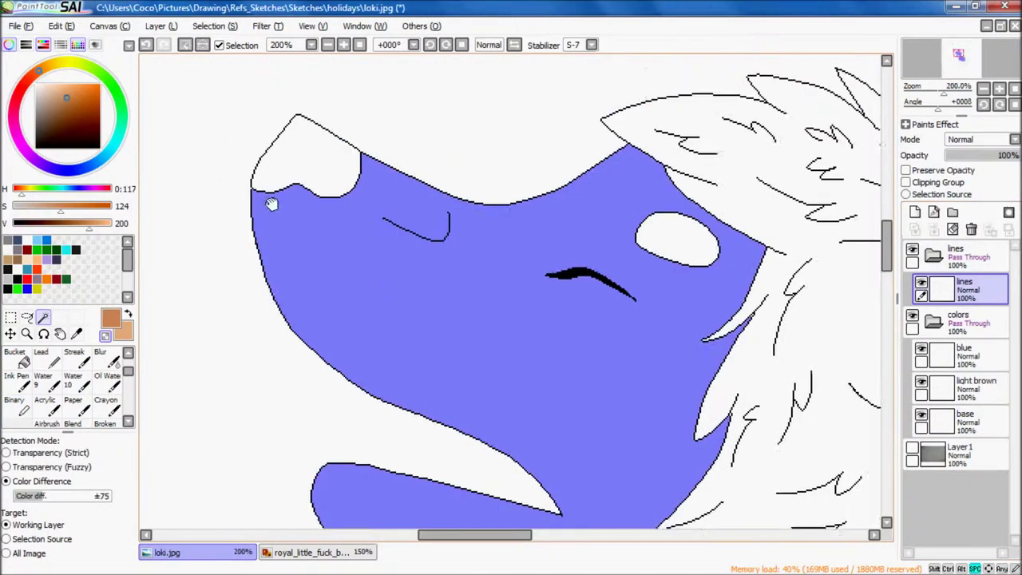
scroll(511, 395, "down", 2)
scroll(511, 395, "up", 4)
scroll(543, 397, "down", 4)
scroll(695, 330, "up", 3)
left_click(711, 365)
left_click(564, 483)
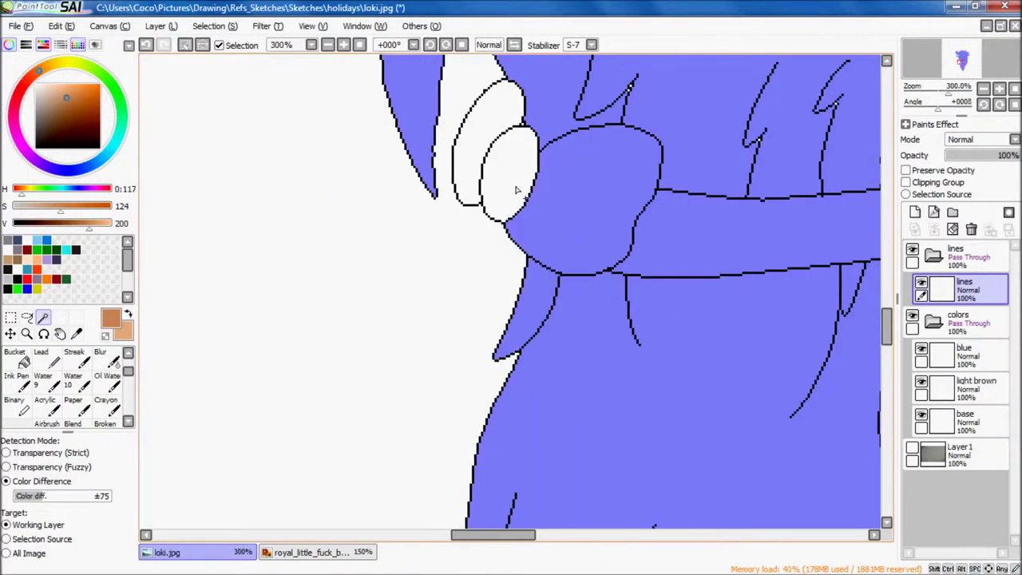
- Add the bow's two small ovals and the missed fur strokes around the collar to the selection with the selection pen
scroll(547, 237, "down", 3)
scroll(675, 230, "up", 3)
key("b")
scroll(675, 230, "up", 1)
mouse_move(516, 197)
left_mouse_down()
mouse_move(582, 263)
mouse_move(486, 290)
mouse_move(533, 236)
mouse_move(575, 224)
mouse_move(486, 296)
mouse_move(354, 285)
left_mouse_up()
scroll(557, 424, "down", 2)
scroll(684, 292, "up", 2)
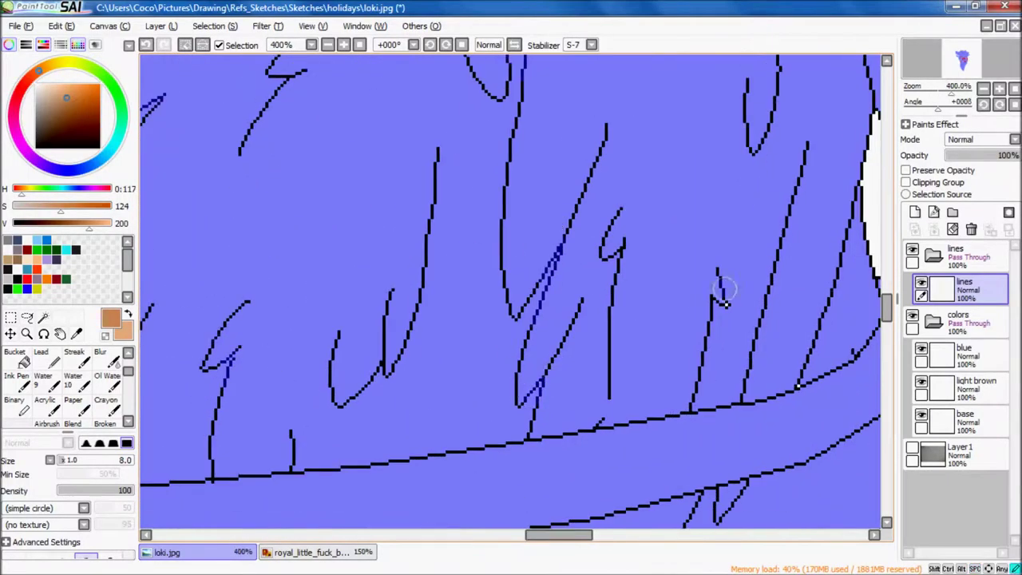
- Touch up the selection at the pointed lower tip of the chest and along the remaining outline
scroll(655, 287, "down", 3)
scroll(638, 284, "up", 5)
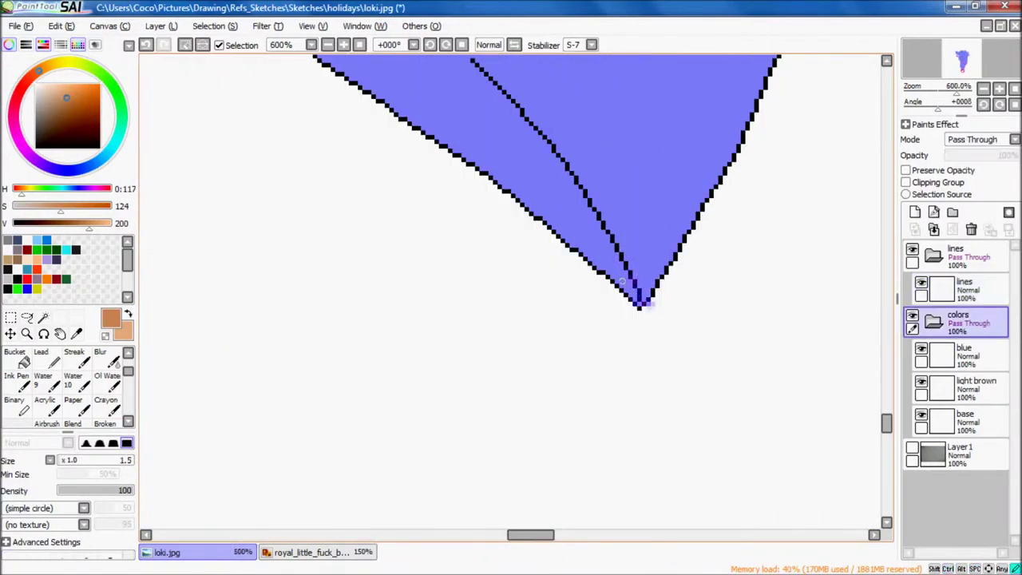
scroll(647, 307, "down", 3)
mouse_move(647, 308)
left_mouse_down()
mouse_move(838, 506)
mouse_move(513, 288)
mouse_move(722, 407)
left_mouse_up()
scroll(702, 407, "down", 3)
left_click_drag(409, 200, 790, 385)
- Paint the selected character brown on the base layer using the Binary brush at size 100
scroll(779, 330, "down", 2)
scroll(647, 312, "down", 2)
left_click(647, 313, "ctrl+shift")
left_click(17, 357)
left_click(590, 174)
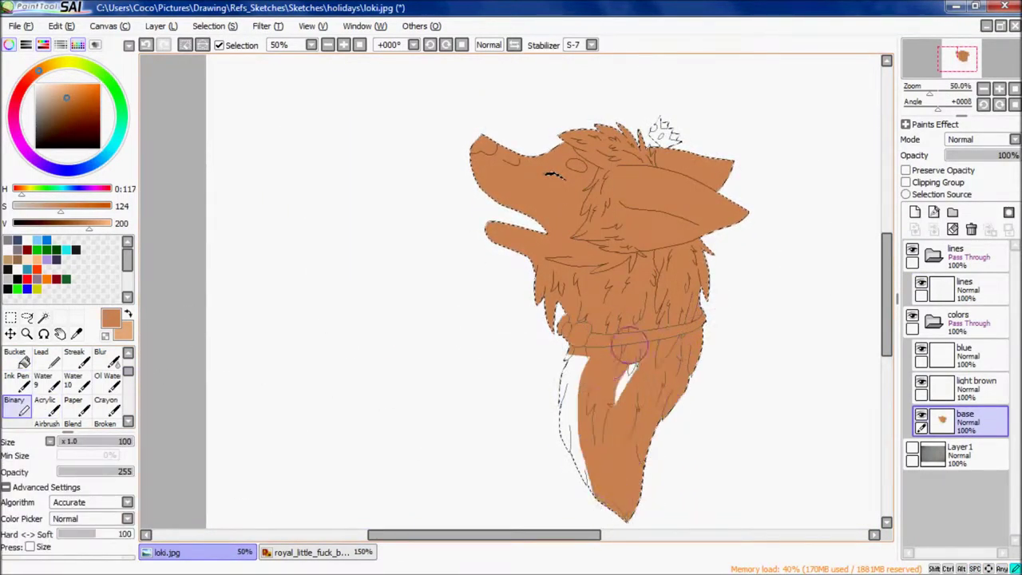
- Reselect the character's filled regions with the Magic Wand and extend the selection over the rest of the silhouette
left_click(43, 317)
left_click(581, 349)
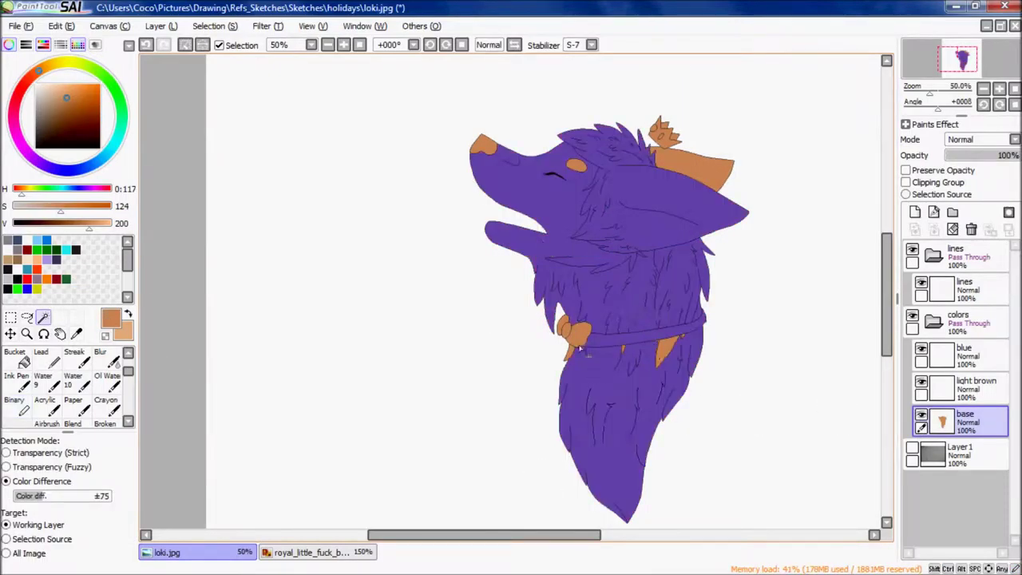
key("b")
key("ctrl+f")
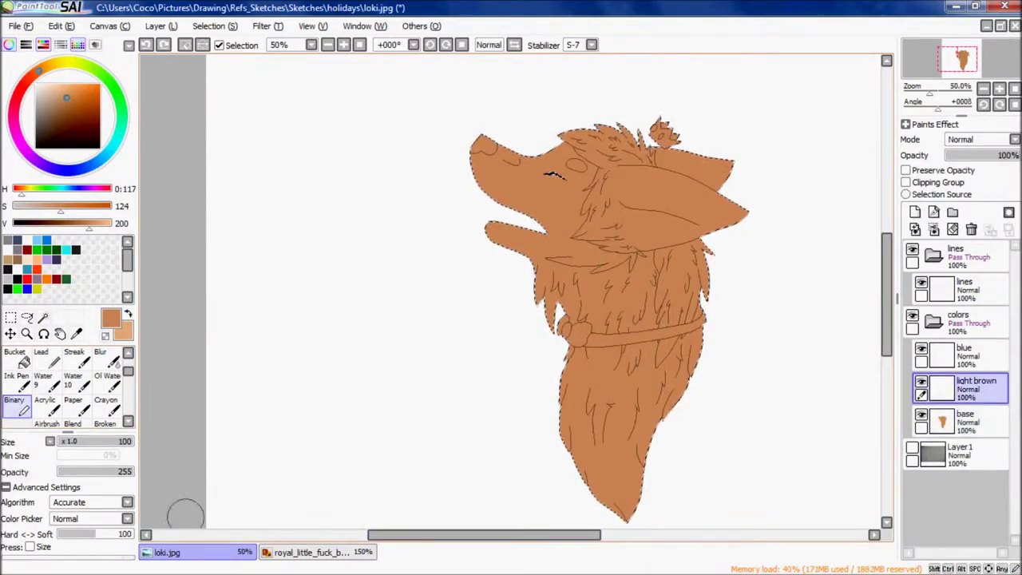
- Sample another marking colour from the reference sheet and add a layer named "orange" beneath the blue layer
left_click(315, 551)
left_click(223, 308, "alt")
left_click(168, 552)
key("ctrl+shift+n")
double_click(966, 387)
type("orange")
key("Return")
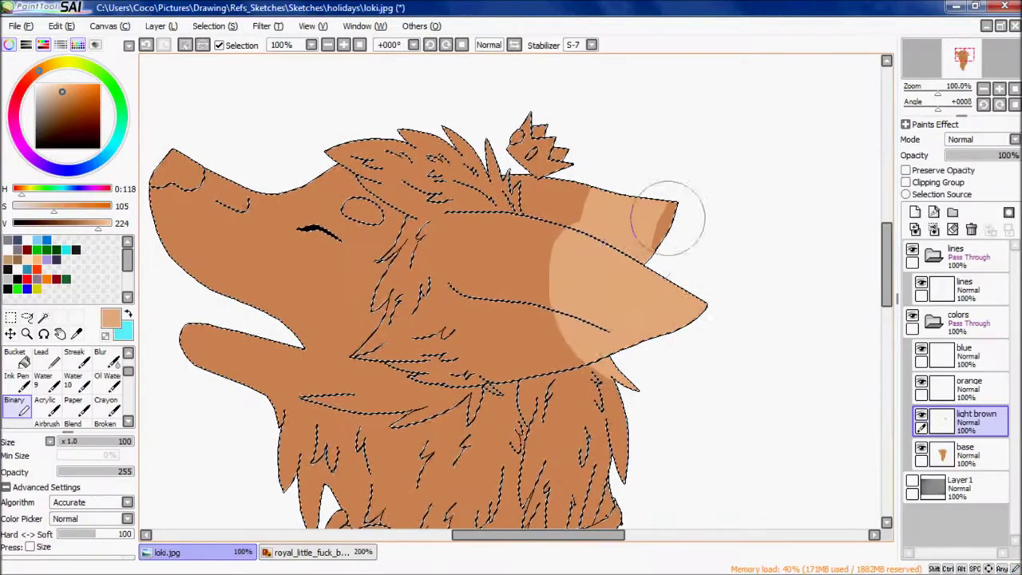
- Erase the light brown from the back ear and below the front ear, leaving only the front ear's tip coloured
scroll(627, 253, "up", 6)
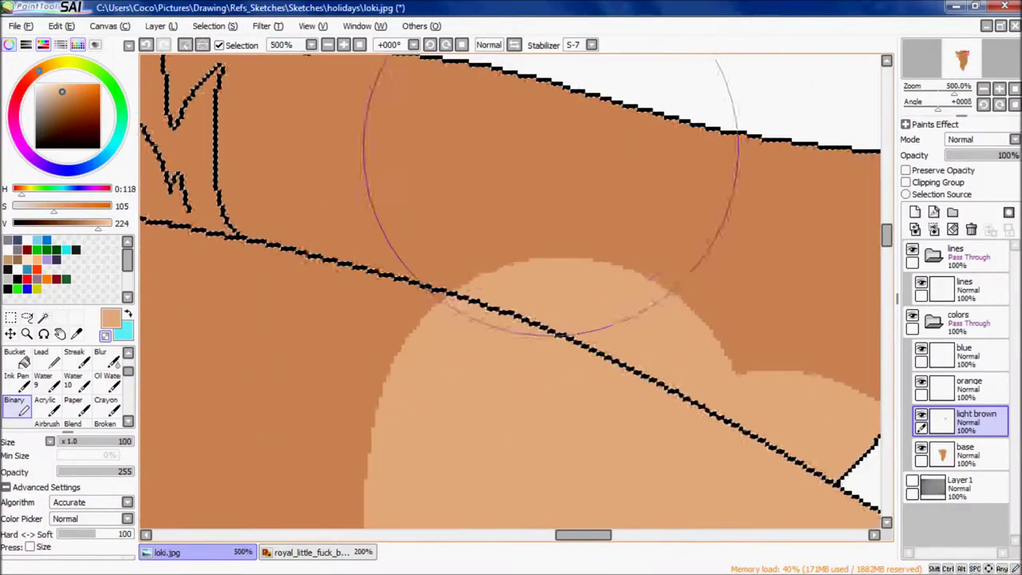
left_click_drag(758, 255, 634, 168)
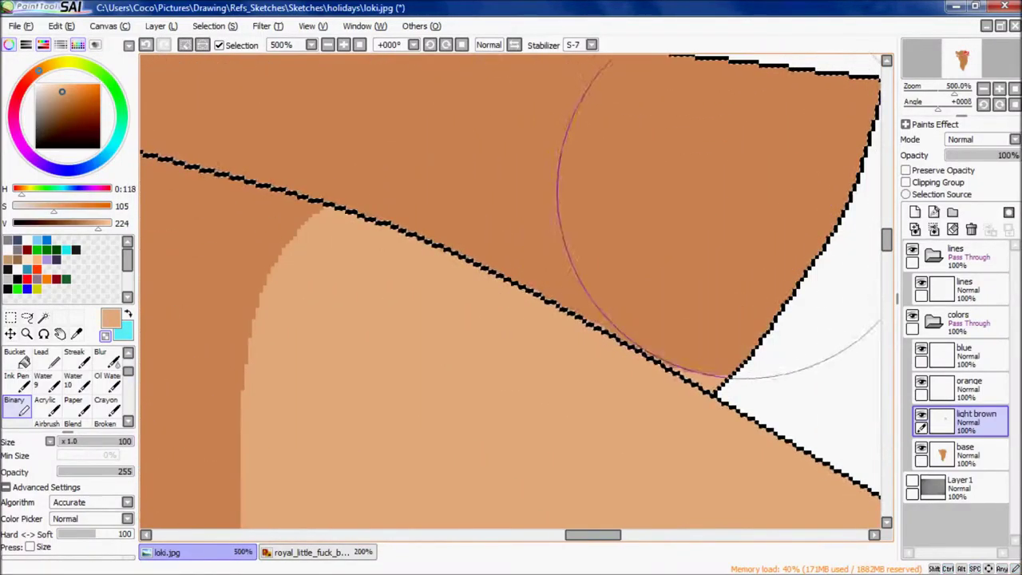
scroll(695, 309, "up", 1)
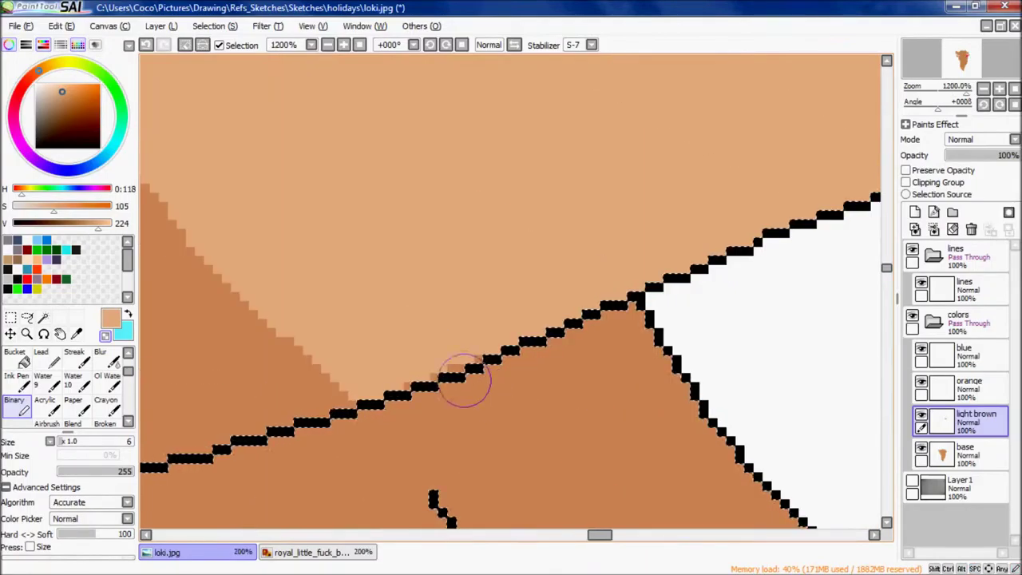
scroll(482, 329, "down", 4)
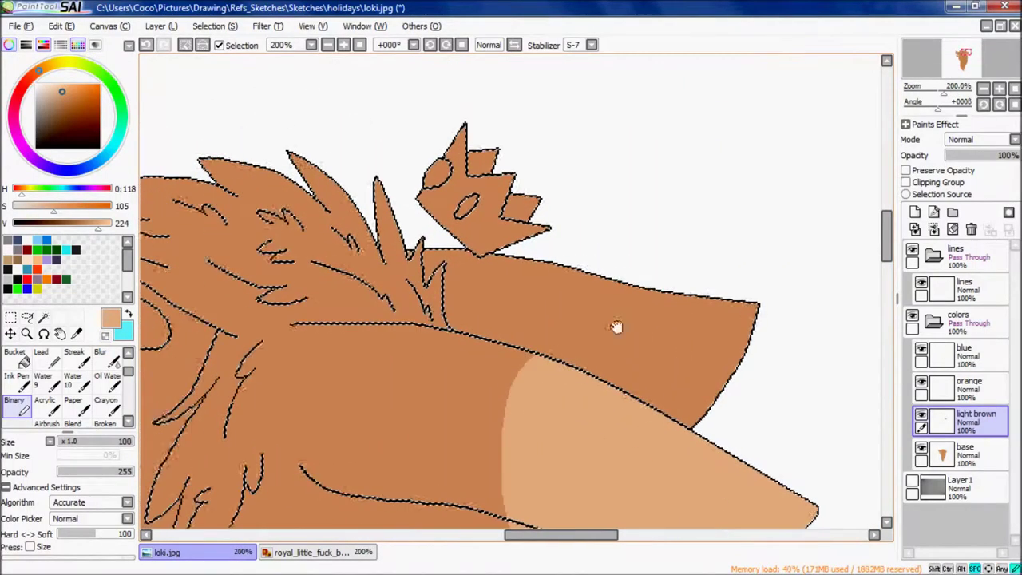
- Paint the back ear's tip light brown and clean up its edge along the front ear's outline
scroll(620, 323, "up", 4)
scroll(591, 345, "up", 2)
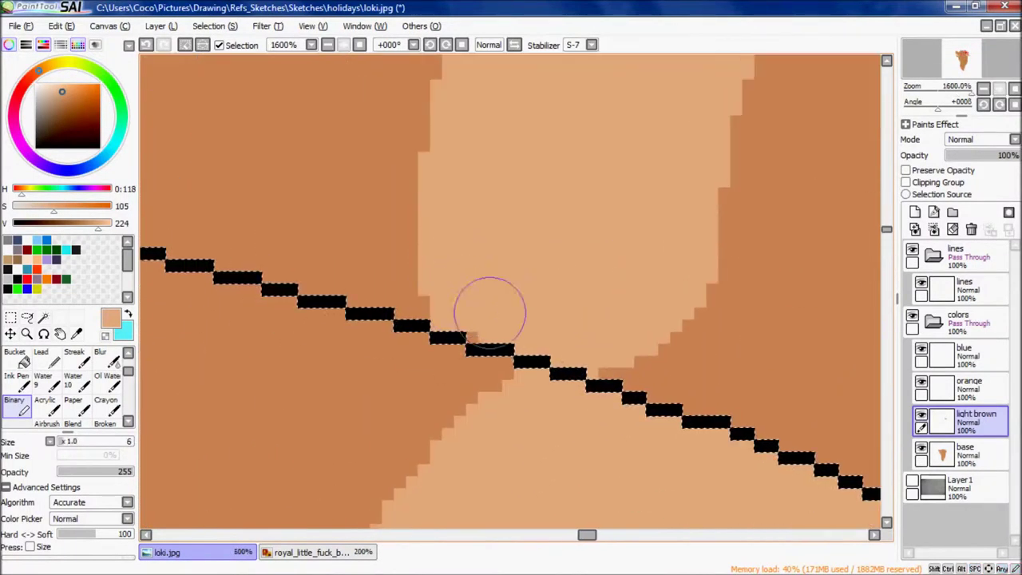
scroll(556, 321, "down", 4)
scroll(808, 276, "down", 5)
scroll(570, 330, "up", 7)
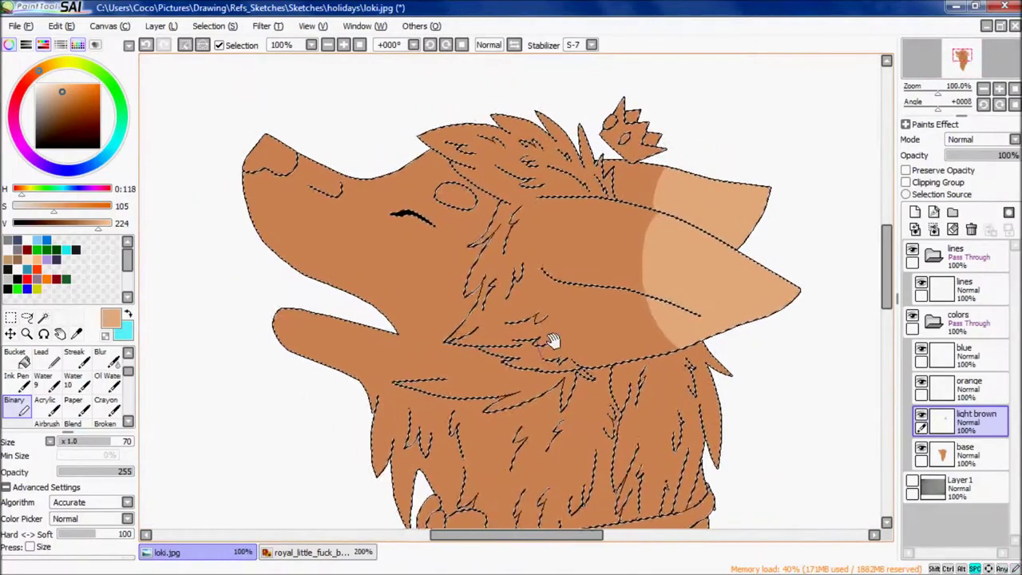
- Examine the chest, paw and head markings on the reference sheet and return to loki.jpg
scroll(516, 262, "down", 6)
left_click(311, 552)
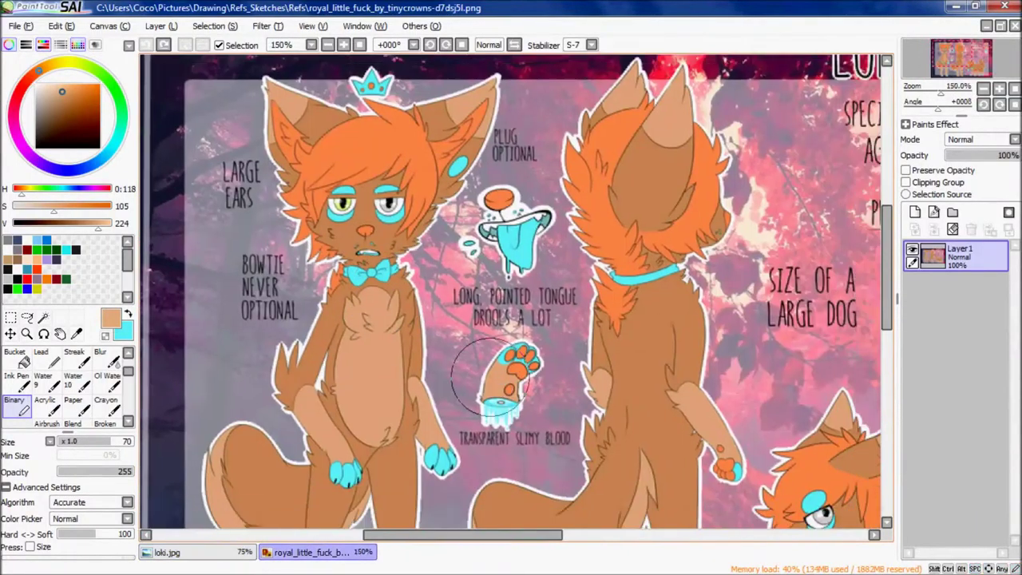
scroll(415, 260, "up", 3)
scroll(468, 341, "down", 5)
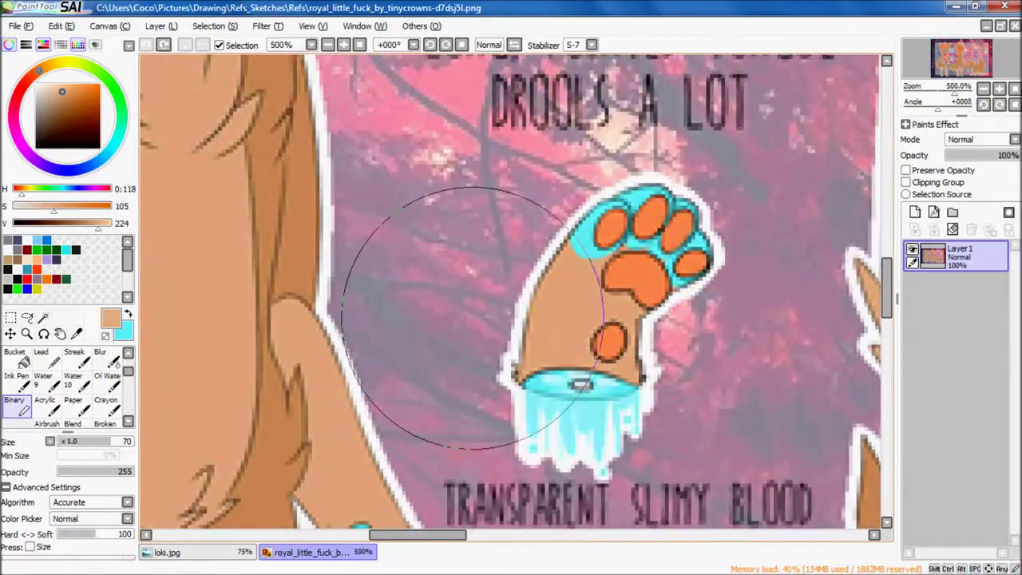
scroll(445, 421, "down", 4)
scroll(447, 321, "up", 1)
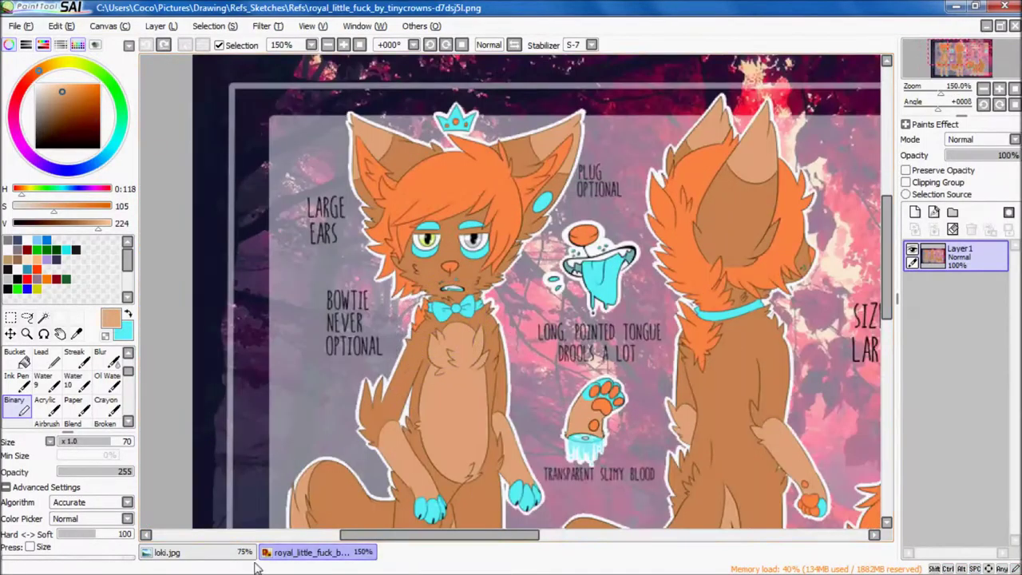
key("ctrl+Tab")
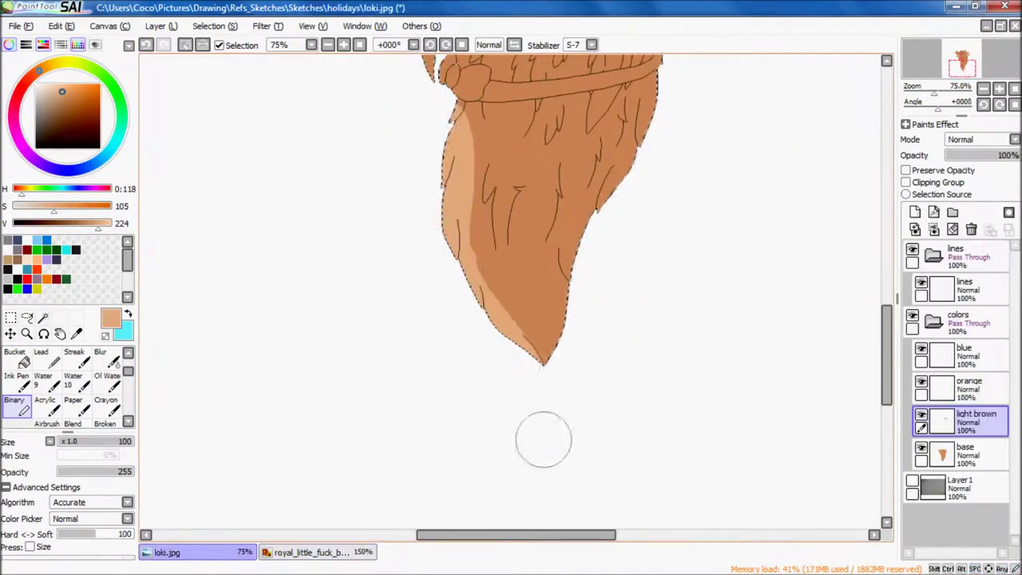
- Undo the narrow light brown chest strip and repaint the chest front below the collar, following the fur lines
scroll(409, 311, "down", 2)
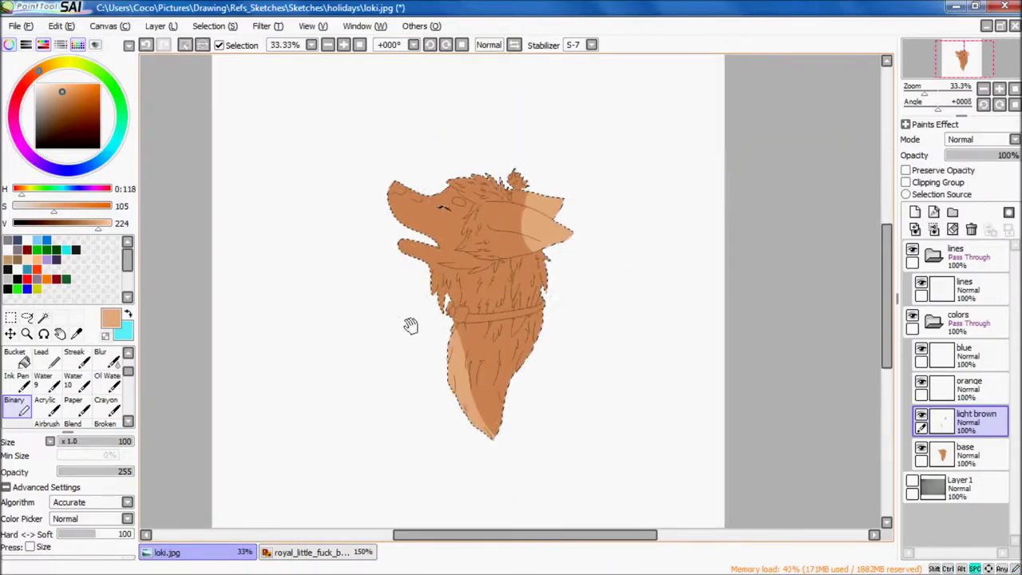
scroll(424, 280, "up", 2)
key("ctrl+z")
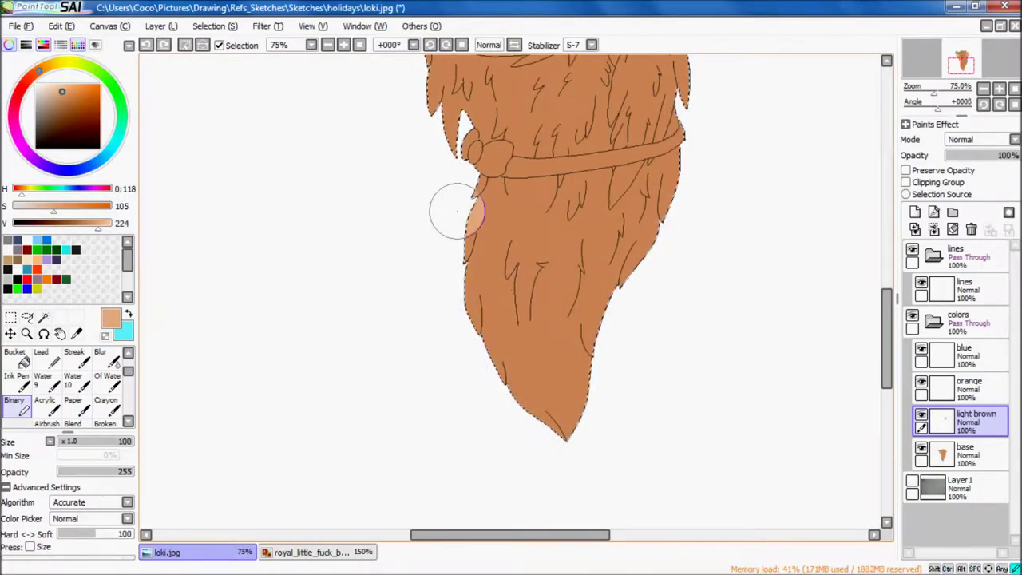
scroll(561, 361, "up", 3)
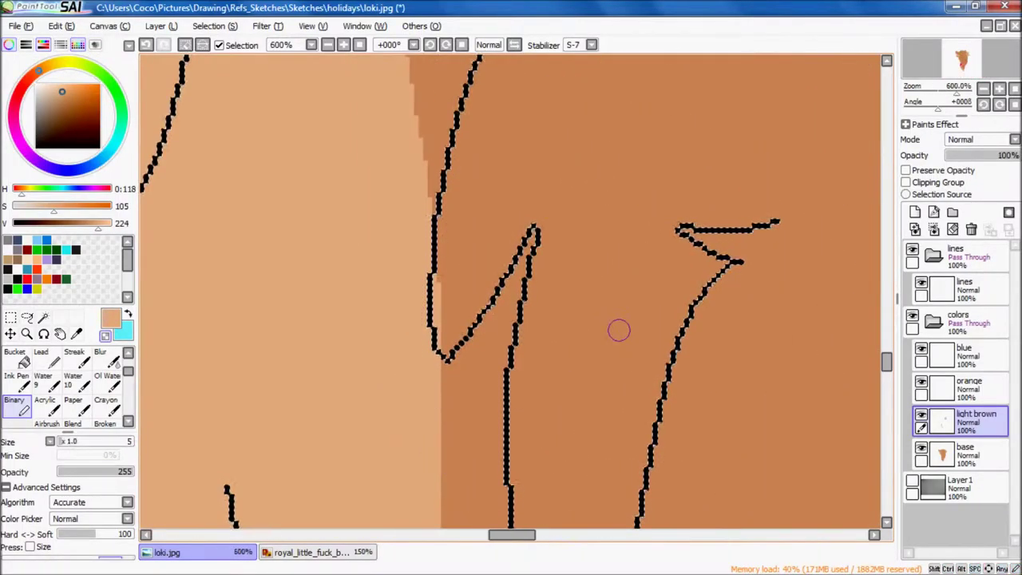
scroll(512, 299, "down", 10)
- Compare the head and ear markings on the reference sheet, sample the orange hair colour, and return to loki.jpg
key("ctrl+Tab")
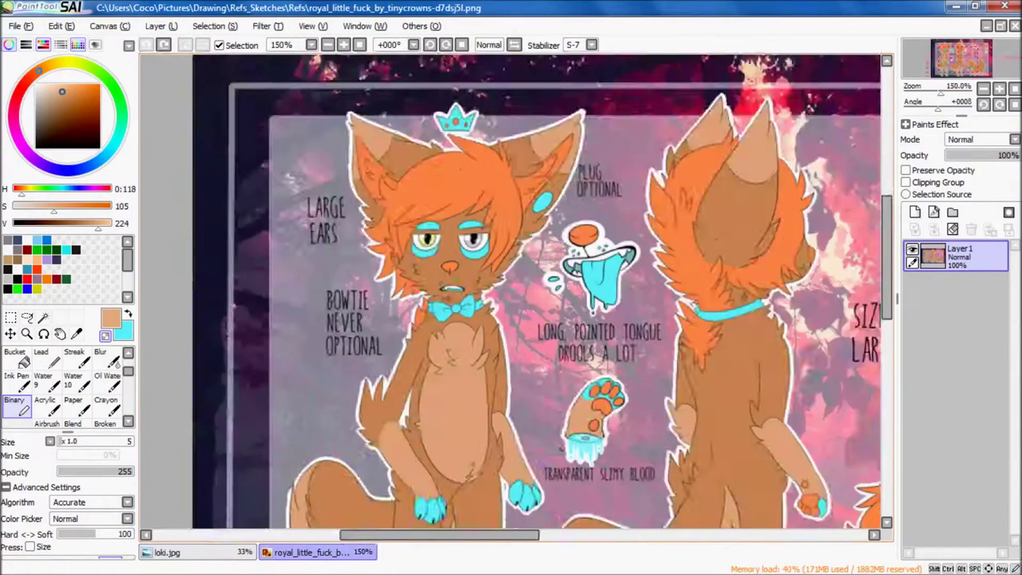
scroll(559, 361, "down", 5)
scroll(621, 360, "up", 5)
scroll(627, 366, "down", 2)
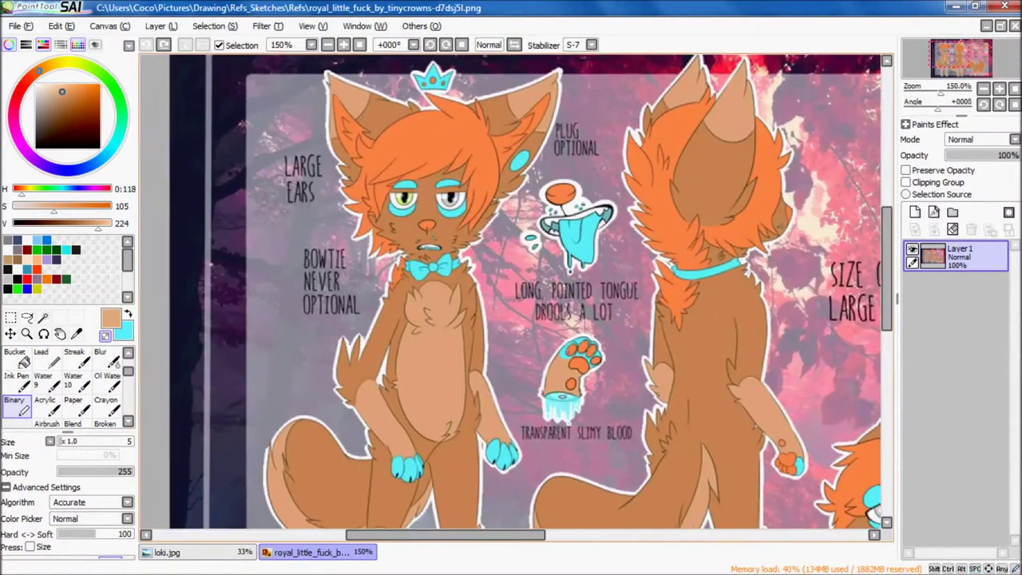
scroll(631, 368, "up", 2)
scroll(639, 379, "down", 2)
scroll(648, 389, "up", 2)
left_click_drag(647, 389, 518, 367)
left_click(444, 114, "alt")
left_click(167, 551)
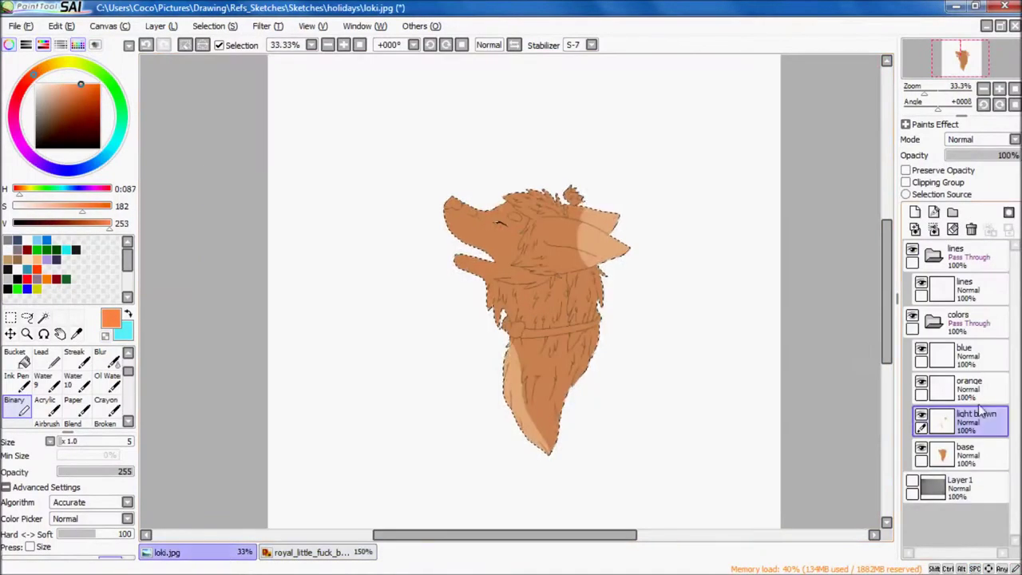
- Check the reference sheet, then outline the orange edge and zigzag fur tufts on the front ear on the orange layer
left_click(297, 558)
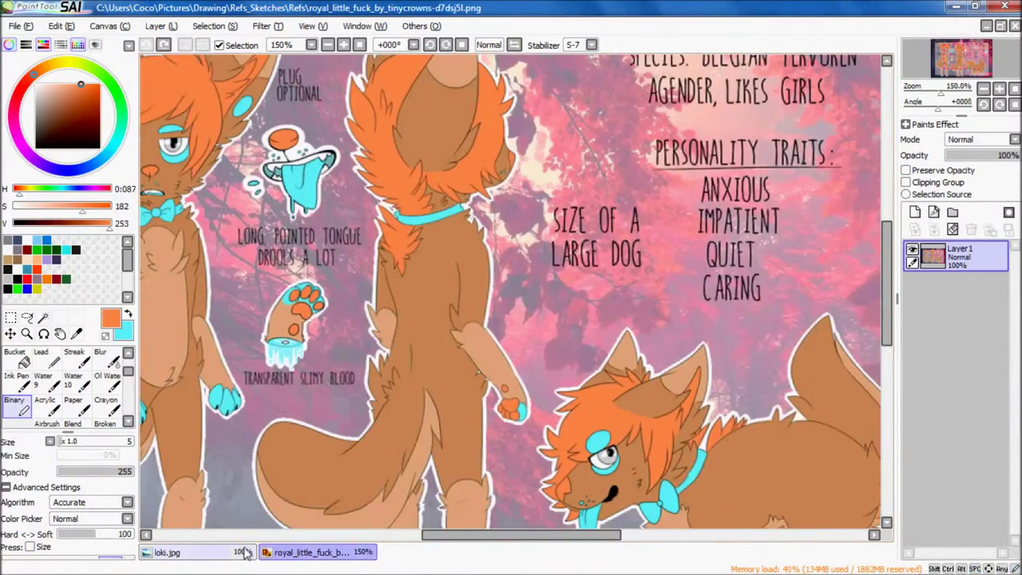
left_click(167, 552)
left_click_drag(447, 240, 397, 233)
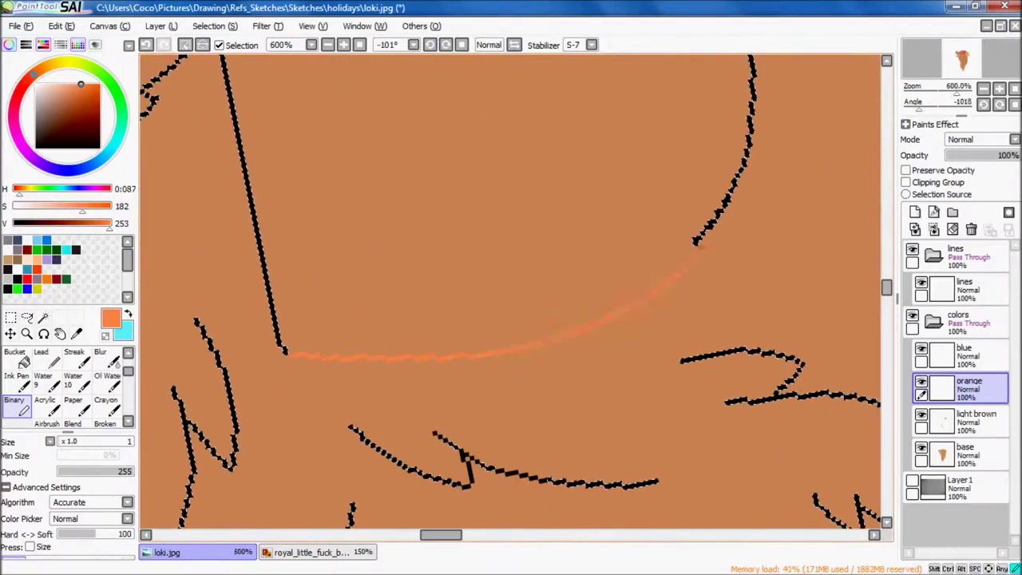
scroll(651, 262, "down", 4)
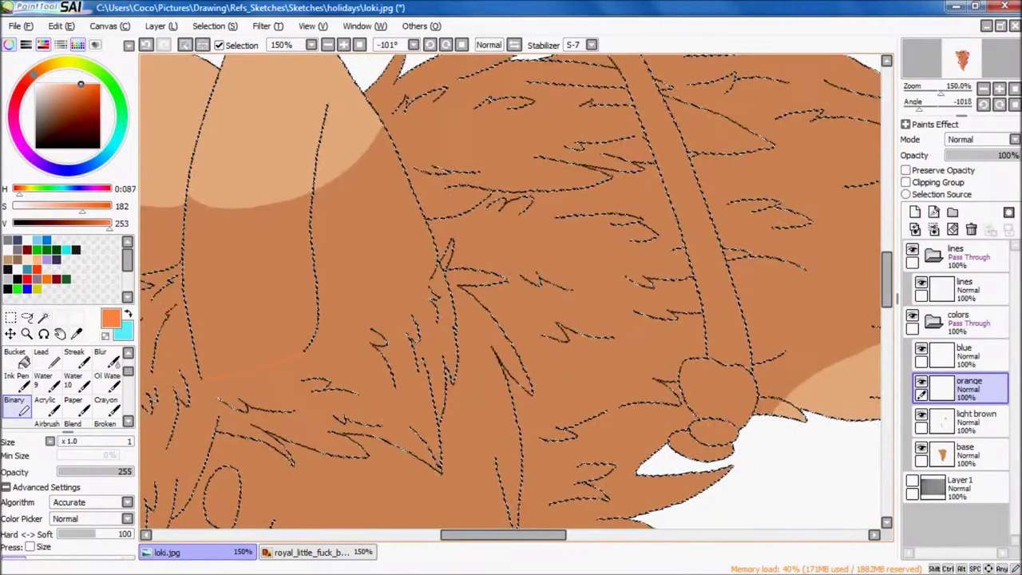
scroll(331, 325, "up", 1)
scroll(187, 329, "up", 2)
left_click_drag(240, 303, 186, 329)
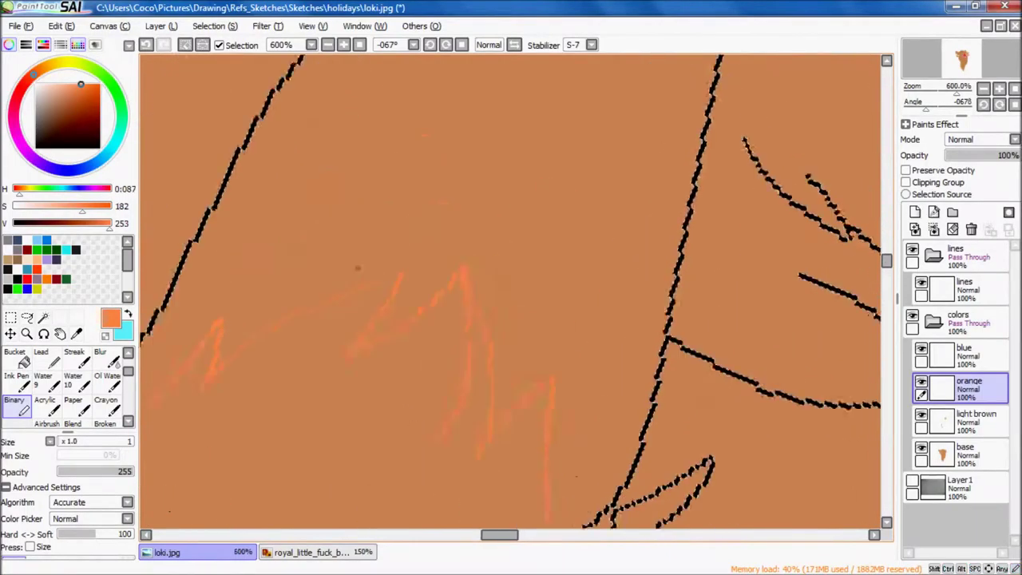
- Recolour the ear tuft outlines darker orange with opacity preserved, and sketch a second tuft row near the light brown ear tip
scroll(330, 177, "down", 5)
left_click(906, 170)
scroll(420, 233, "up", 5)
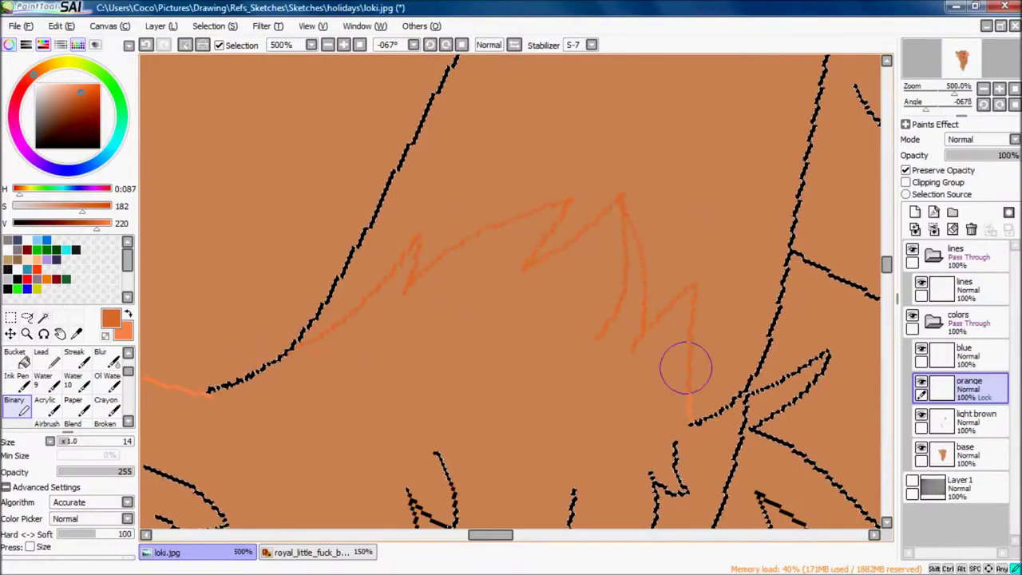
scroll(560, 321, "up", 1)
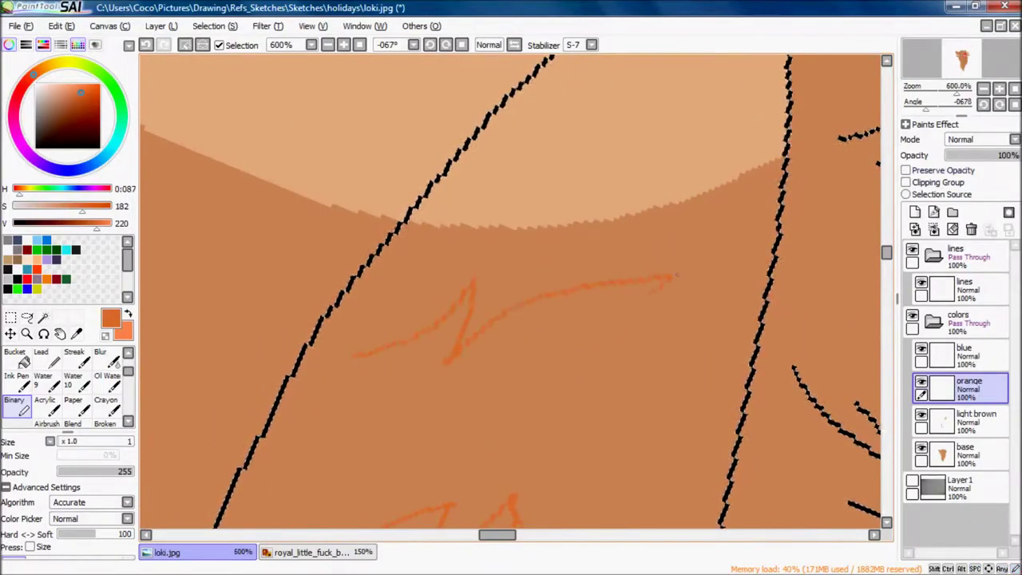
- Paint the nose and a crown gem light orange on the orange layer, erasing spill outside the outlines
scroll(685, 518, "down", 3)
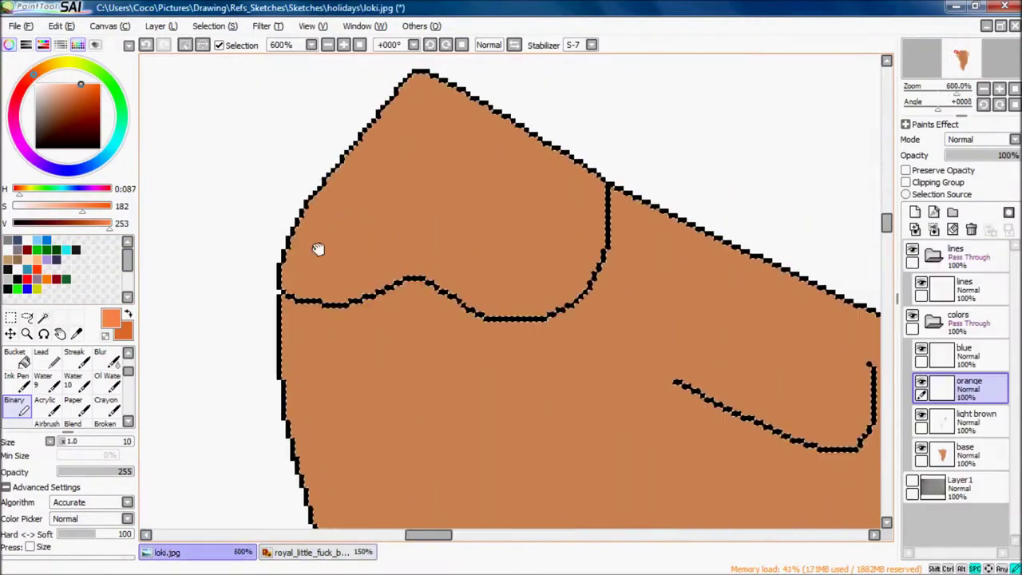
scroll(318, 249, "up", 3)
mouse_move(331, 331)
left_mouse_down()
mouse_move(470, 327)
mouse_move(328, 297)
mouse_move(582, 330)
mouse_move(394, 178)
mouse_move(244, 275)
mouse_move(418, 308)
mouse_move(587, 410)
left_mouse_up()
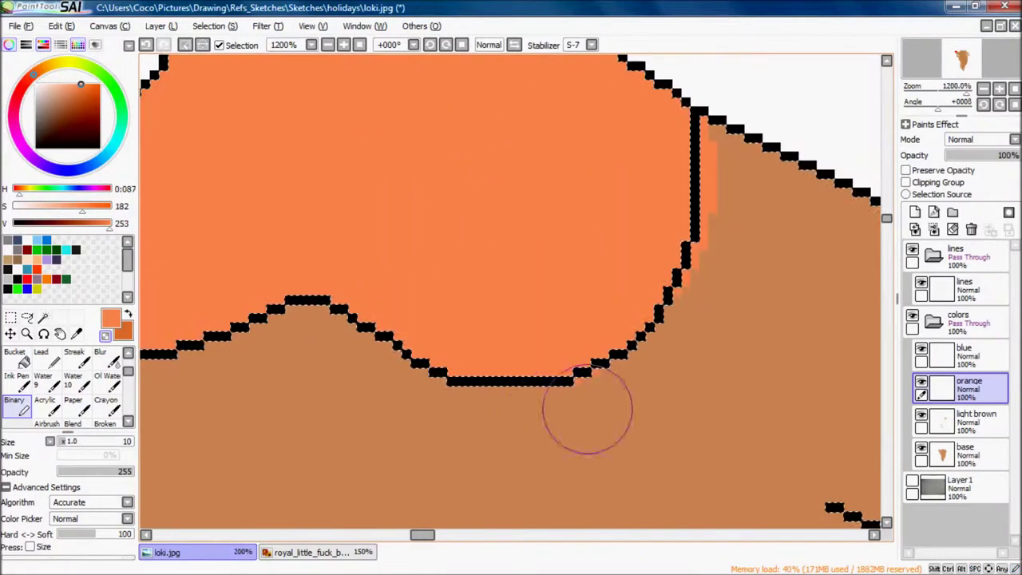
scroll(627, 371, "down", 5)
scroll(548, 217, "up", 5)
mouse_move(511, 263)
left_mouse_down()
mouse_move(548, 216)
mouse_move(551, 373)
mouse_move(502, 429)
mouse_move(532, 388)
mouse_move(465, 349)
left_mouse_up()
- Select the hair and front ear area from the lines layer with the Magic Wand and make the orange layer active
scroll(531, 388, "down", 5)
key("w")
left_click(966, 287)
left_click(464, 349)
left_click(319, 552)
left_click(168, 551)
left_click_drag(523, 385, 549, 371)
key("b")
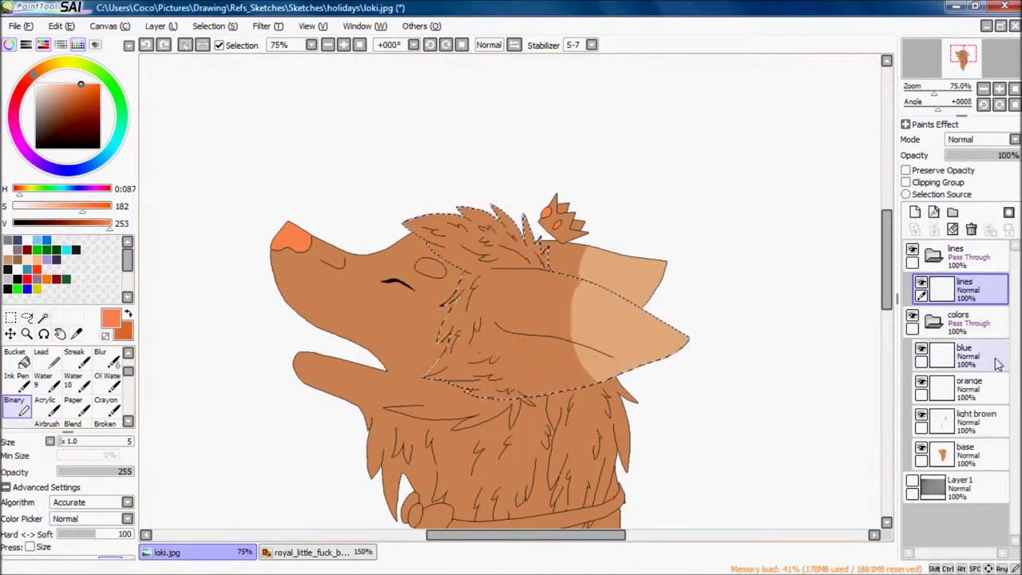
left_click(966, 389)
- Paint the head hair orange up to the front ear's upper outline, mark the ear's base edge, and recheck the reference sheet
scroll(519, 227, "up", 6)
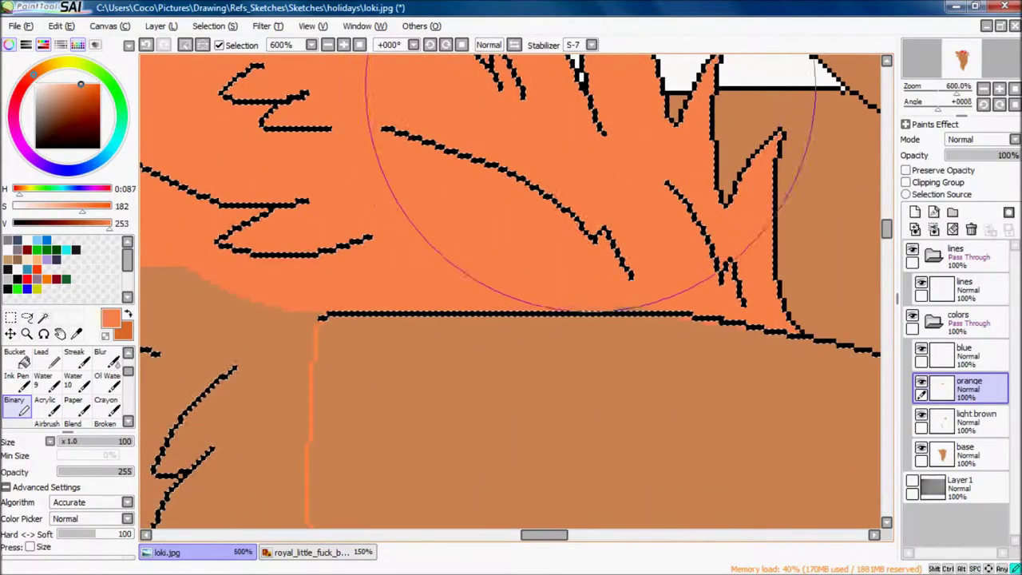
scroll(339, 156, "up", 1)
mouse_move(441, 205)
left_mouse_down()
mouse_move(452, 279)
mouse_move(487, 137)
mouse_move(449, 226)
left_mouse_up()
scroll(449, 225, "down", 7)
key("ctrl+Tab")
key("ctrl+Tab")
- Fill the cheek fur and the lower part of the front ear with orange
scroll(421, 229, "up", 6)
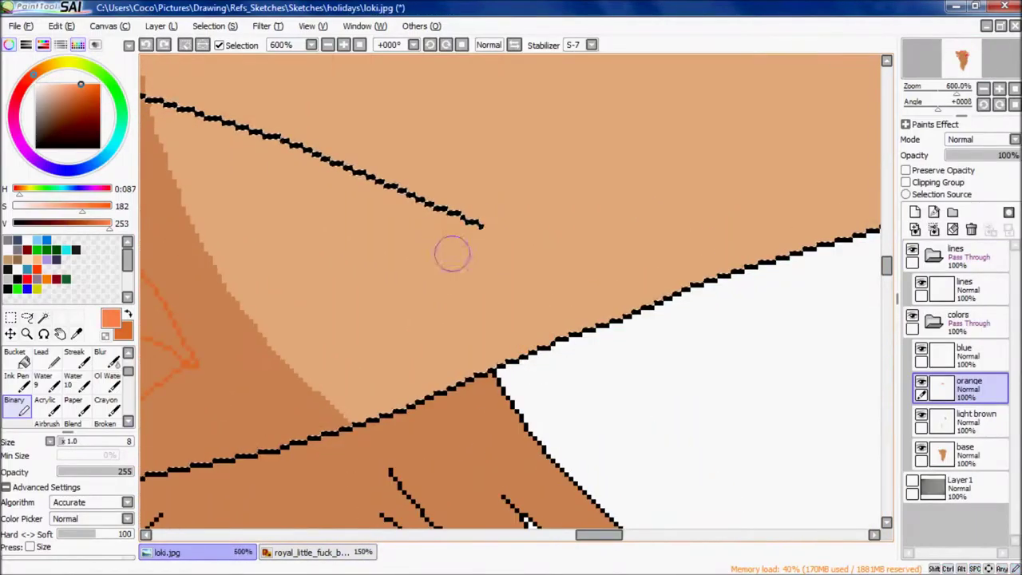
left_click_drag(376, 155, 452, 360)
scroll(538, 279, "down", 4)
left_click_drag(538, 279, 514, 289)
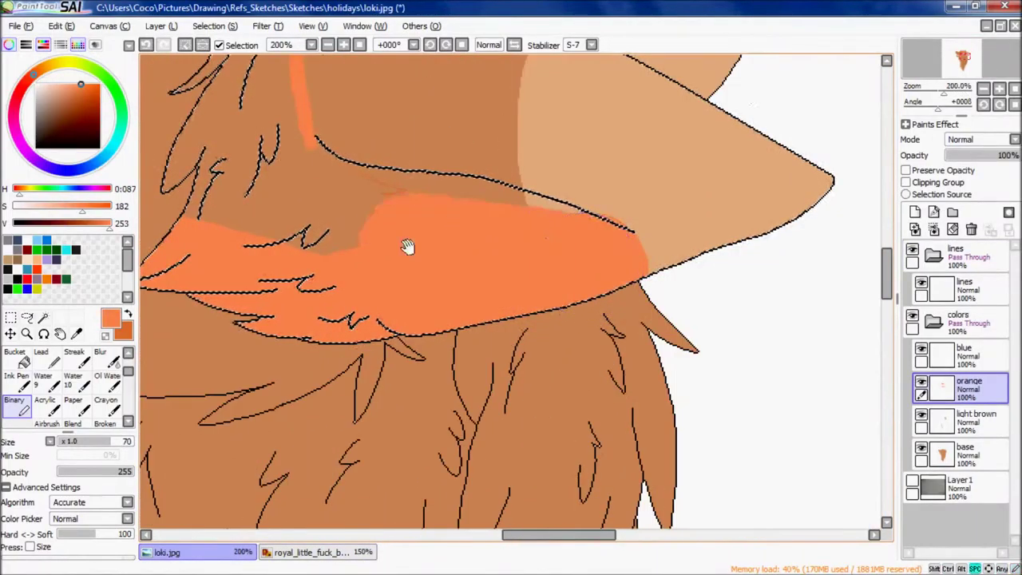
scroll(408, 245, "up", 4)
scroll(426, 183, "down", 4)
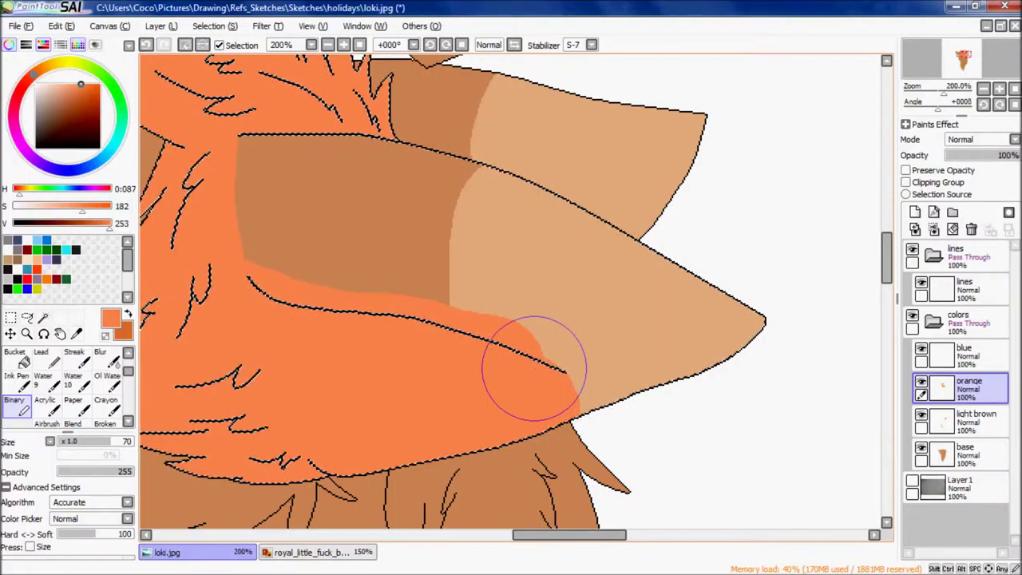
- Erase the orange spilling past the front ear's upper outline and inner fold line
scroll(533, 365, "up", 4)
scroll(631, 222, "down", 3)
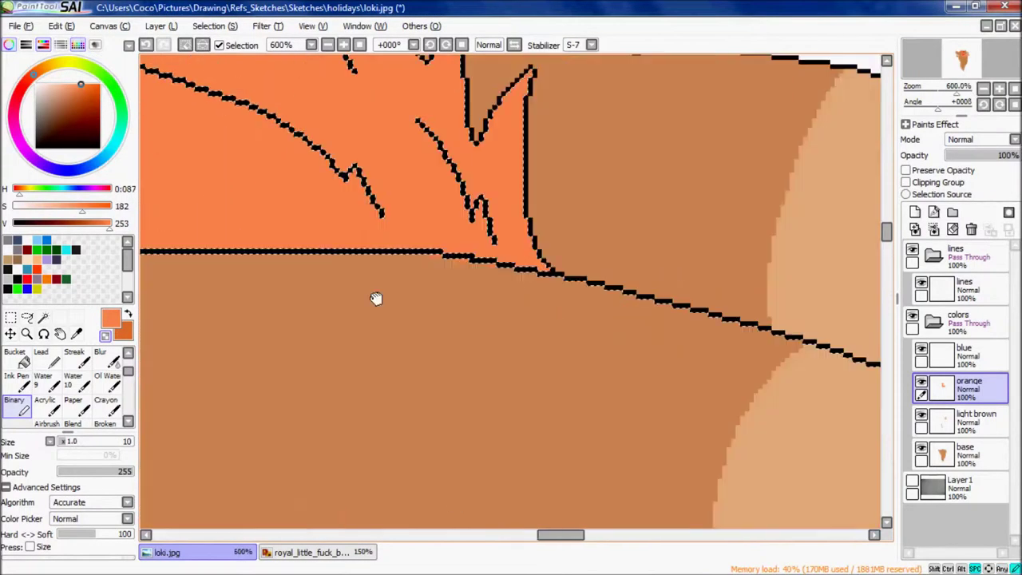
scroll(548, 359, "up", 2)
left_click_drag(467, 347, 257, 213)
left_click_drag(571, 253, 257, 200)
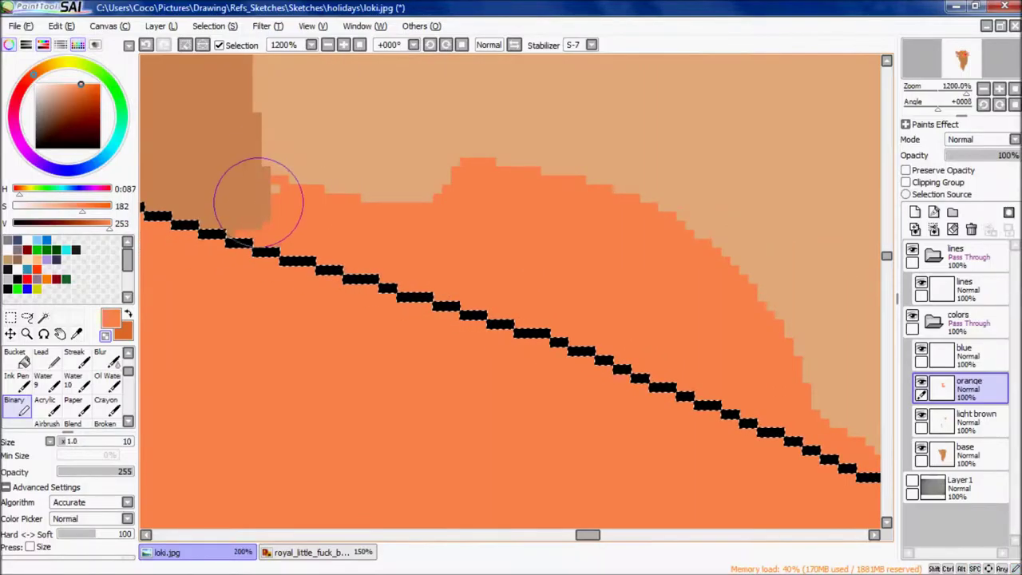
scroll(273, 103, "down", 5)
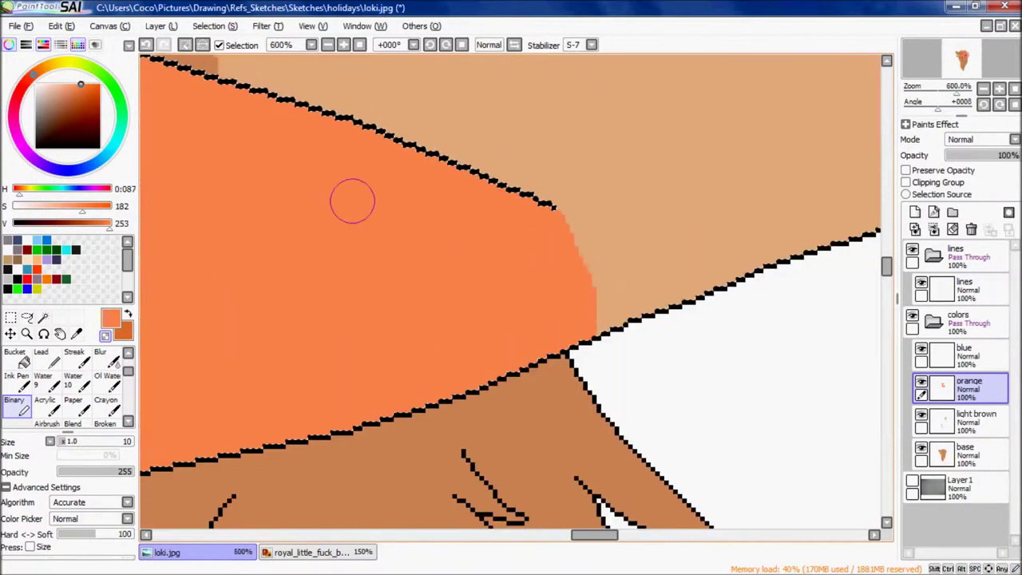
- Compare the ear with the reference sheet and draw two rows of black zigzag fur tufts across its orange part on the lines layer
left_click(349, 557)
left_click(167, 551)
scroll(422, 280, "up", 5)
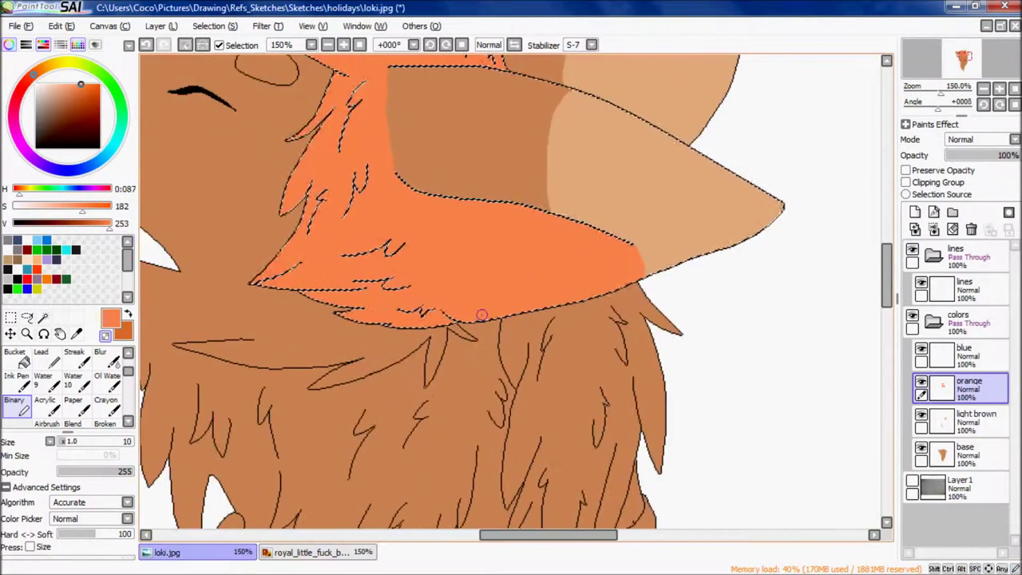
left_click_drag(484, 310, 526, 308)
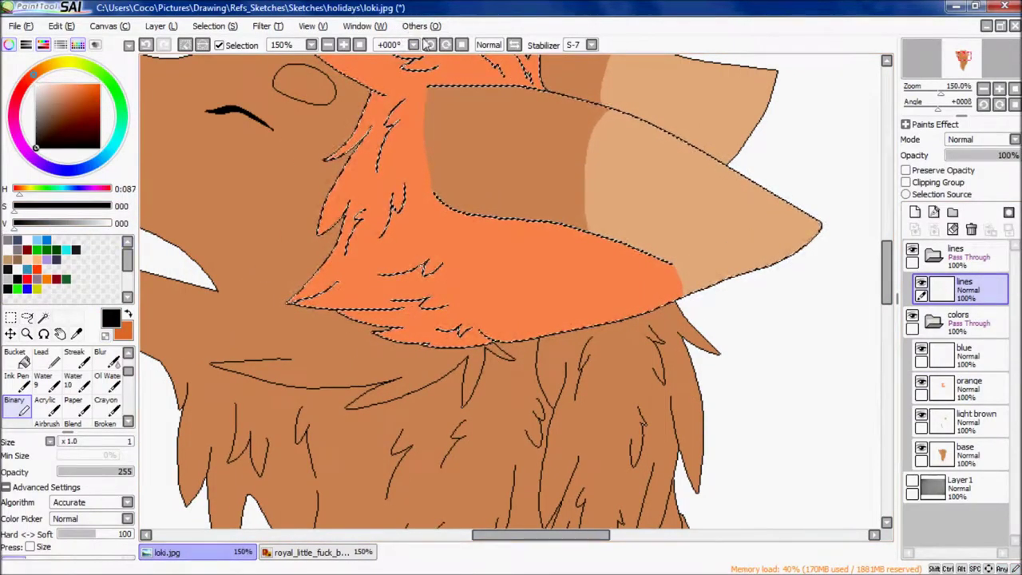
scroll(267, 376, "up", 5)
key("Delete")
key("Delete")
key("Delete")
key("Delete")
key("Delete")
key("Delete")
key("Delete")
key("Delete")
mouse_move(463, 264)
left_mouse_down()
mouse_move(506, 395)
mouse_move(422, 326)
left_mouse_up()
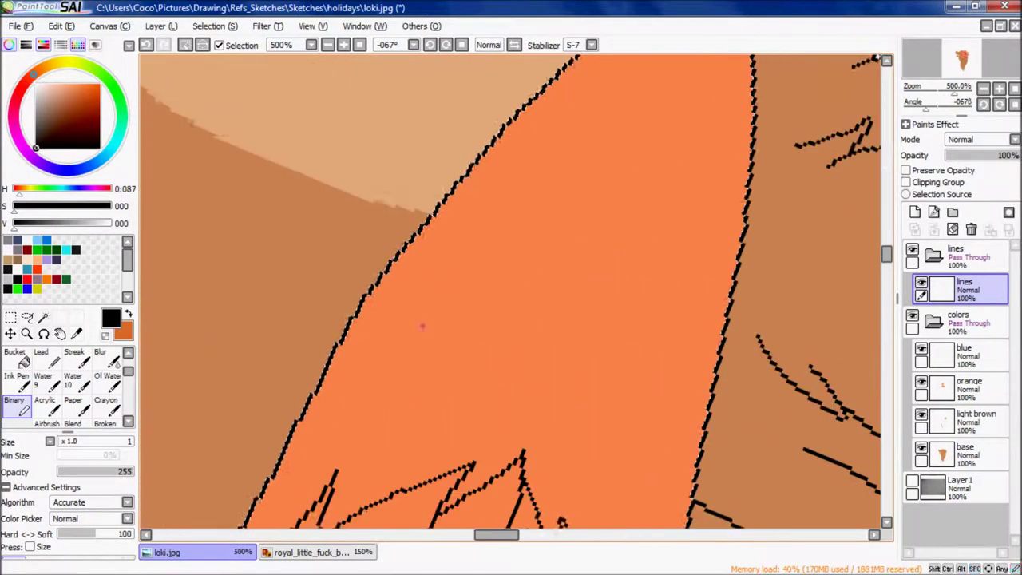
left_click_drag(361, 374, 607, 265)
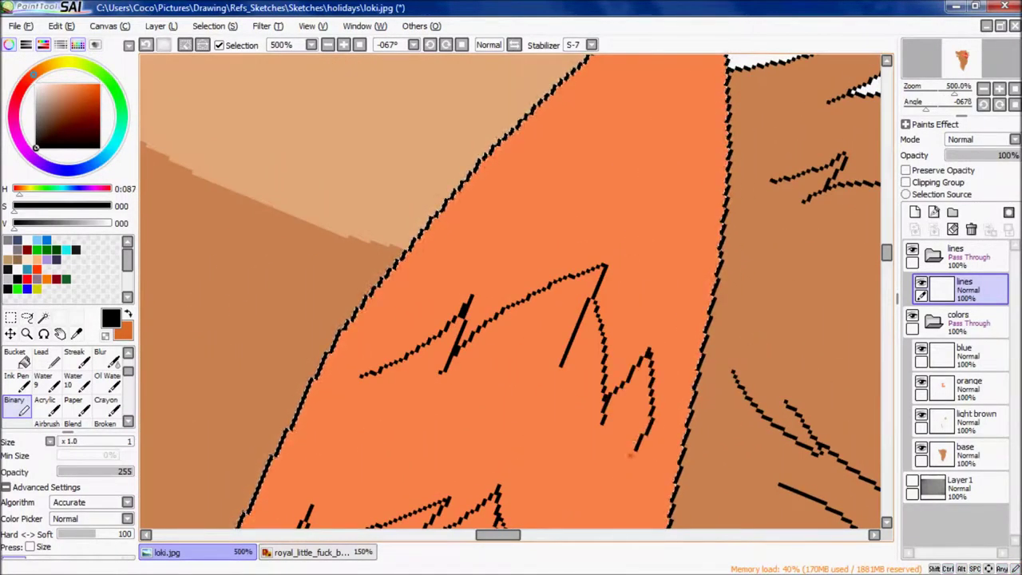
- Erase stray and doubled pixels from the black ear tuft lines and reset the canvas rotation
scroll(564, 330, "up", 5)
mouse_move(527, 454)
left_mouse_down()
mouse_move(710, 251)
mouse_move(666, 335)
left_mouse_up()
scroll(454, 285, "down", 2)
scroll(508, 359, "up", 2)
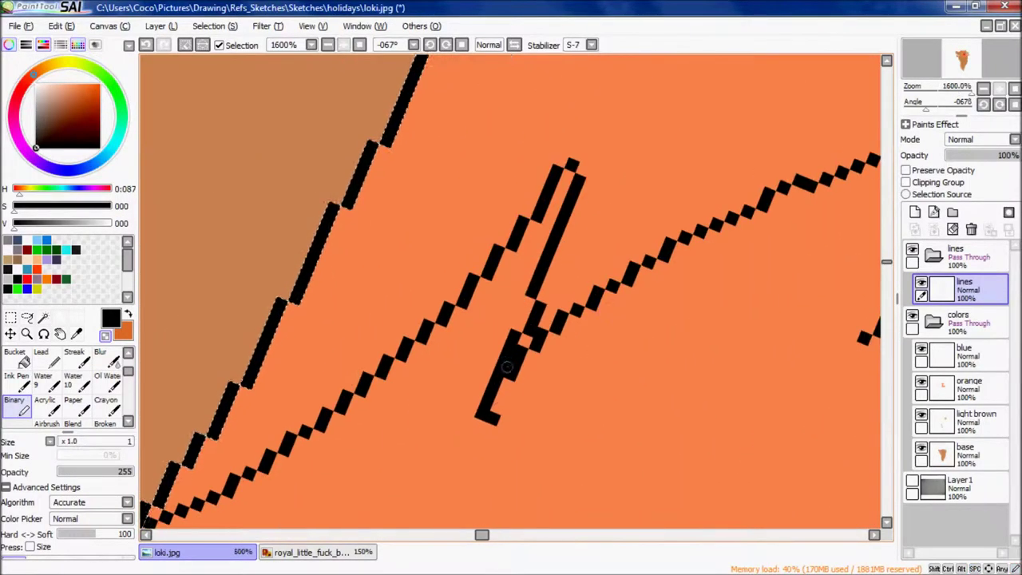
scroll(529, 330, "down", 2)
mouse_move(534, 312)
left_mouse_down()
mouse_move(654, 269)
mouse_move(678, 319)
mouse_move(577, 226)
left_mouse_up()
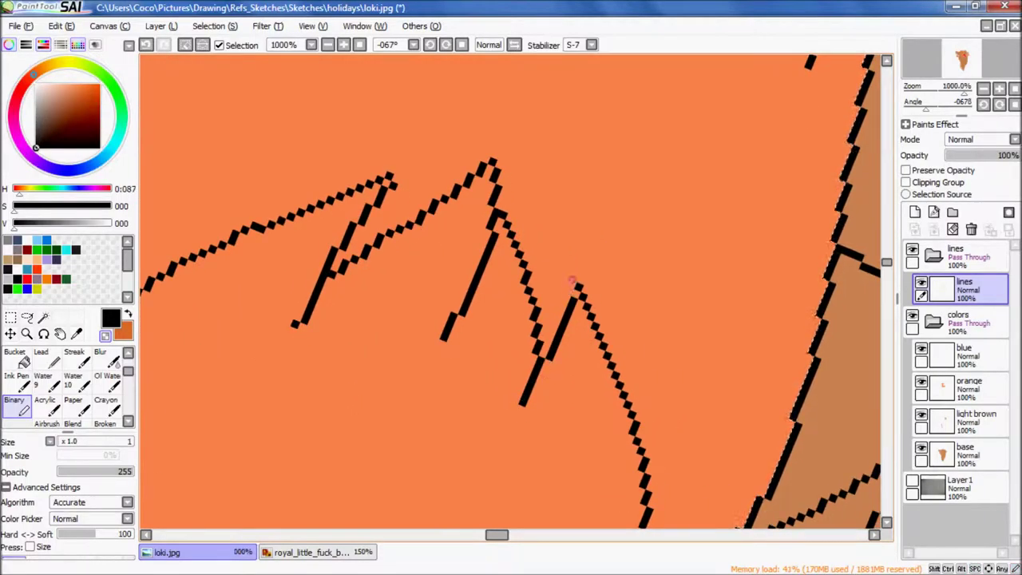
scroll(648, 421, "down", 7)
key("Home")
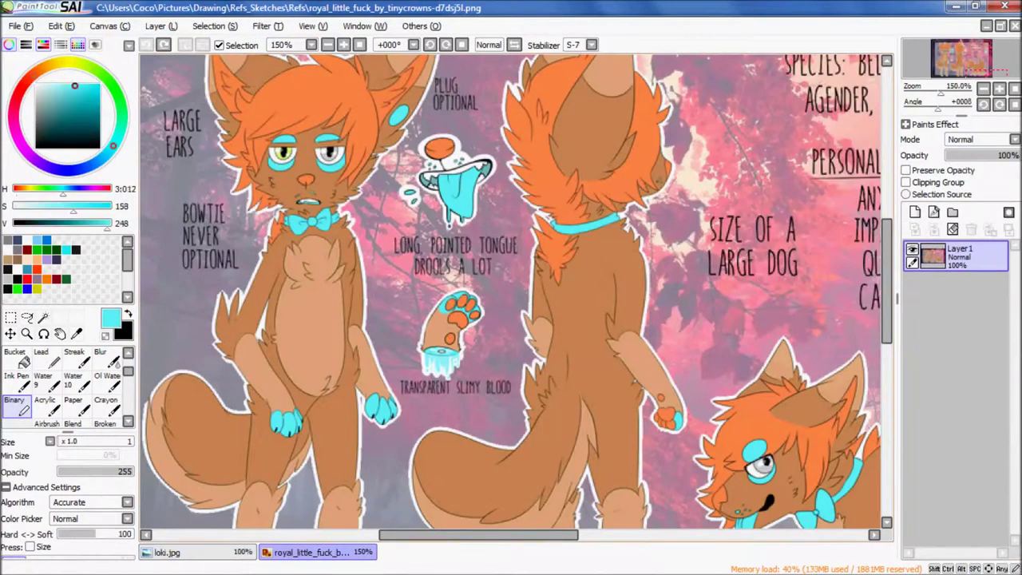
- Sample the light blue marking colour while looking over the reference sheet, and return to loki.jpg
left_click_drag(475, 430, 522, 430)
scroll(440, 460, "down", 8)
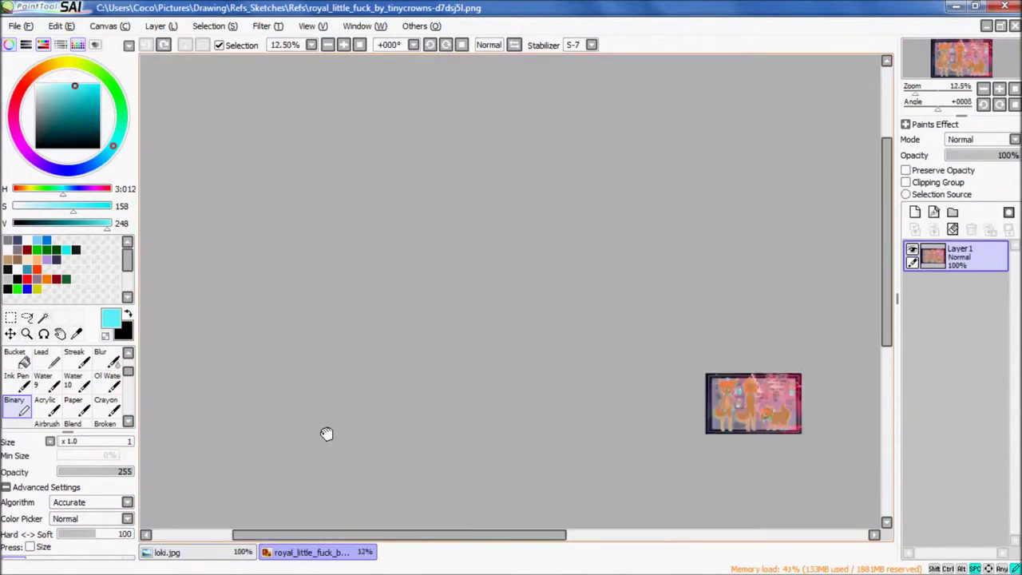
scroll(440, 461, "up", 6)
left_click(167, 551)
- Select the whole character on the base layer with the Magic Wand, including the brow marking and crown pieces
left_click(43, 317)
left_click(450, 317)
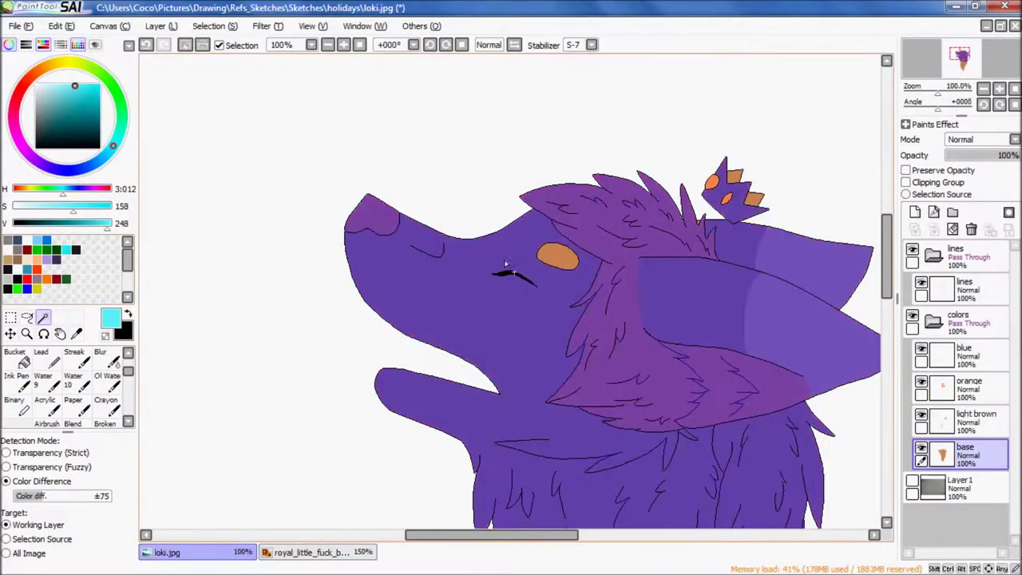
scroll(451, 316, "down", 5)
scroll(600, 285, "up", 10)
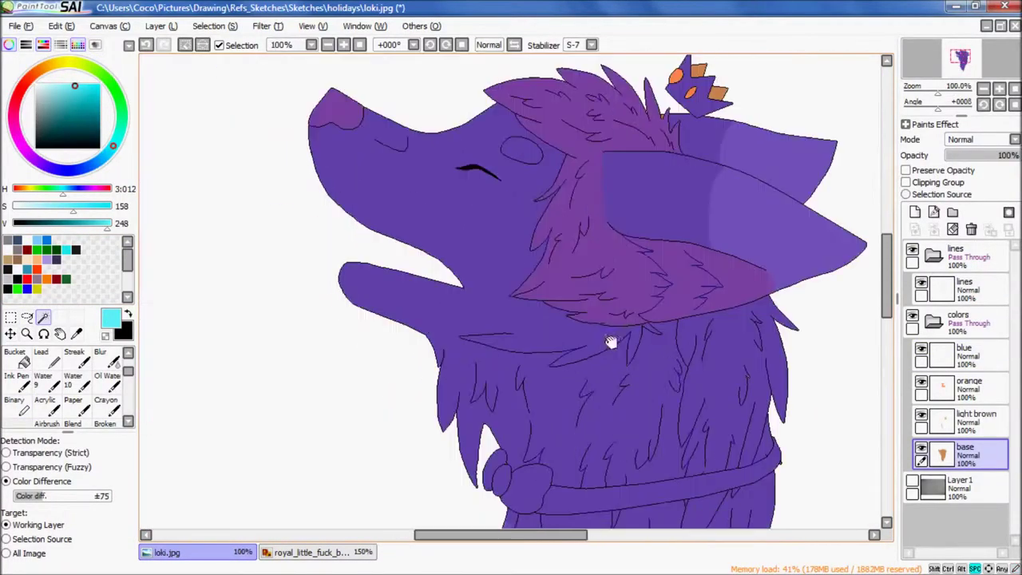
scroll(611, 342, "up", 5)
scroll(750, 209, "down", 6)
- Fill the oval brow marking with light blue on the blue layer using the Binary brush
left_click(13, 405)
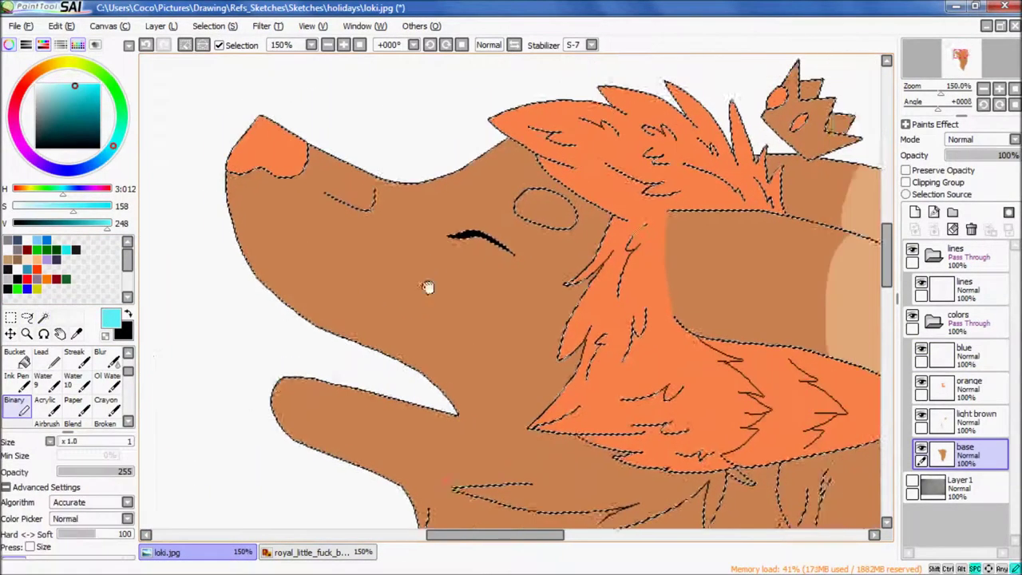
scroll(513, 216, "up", 6)
left_click(958, 355)
scroll(453, 265, "up", 1)
left_click_drag(453, 265, 435, 259)
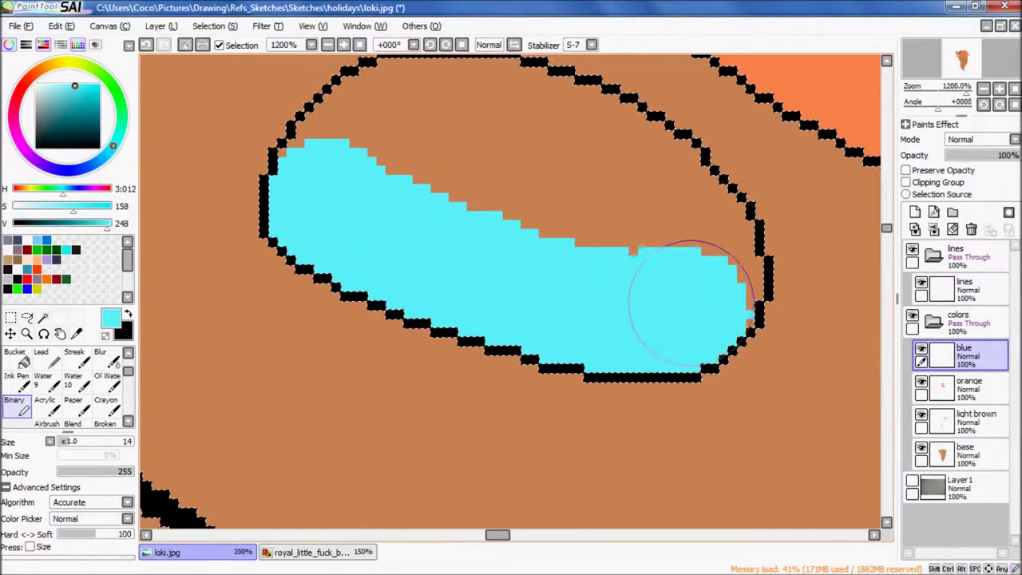
left_click_drag(691, 304, 411, 247)
- Place the blue layer beneath the orange layer and paint the crown light blue around its orange gems
scroll(631, 269, "down", 3)
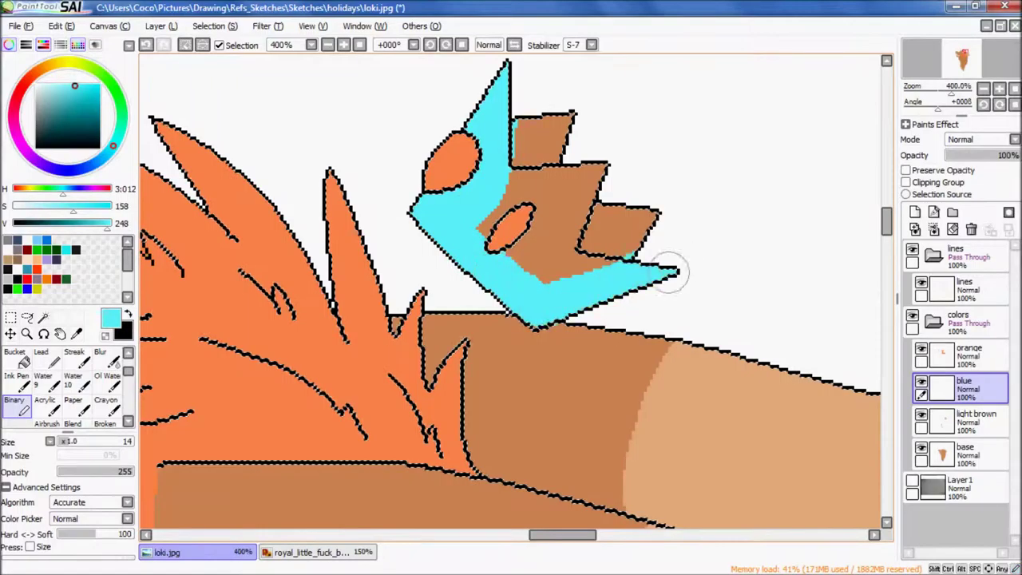
scroll(669, 272, "up", 2)
left_click_drag(735, 164, 499, 168)
- Paint a light blue marking beneath the closed eye and compare it with the reference sheet
scroll(500, 366, "down", 3)
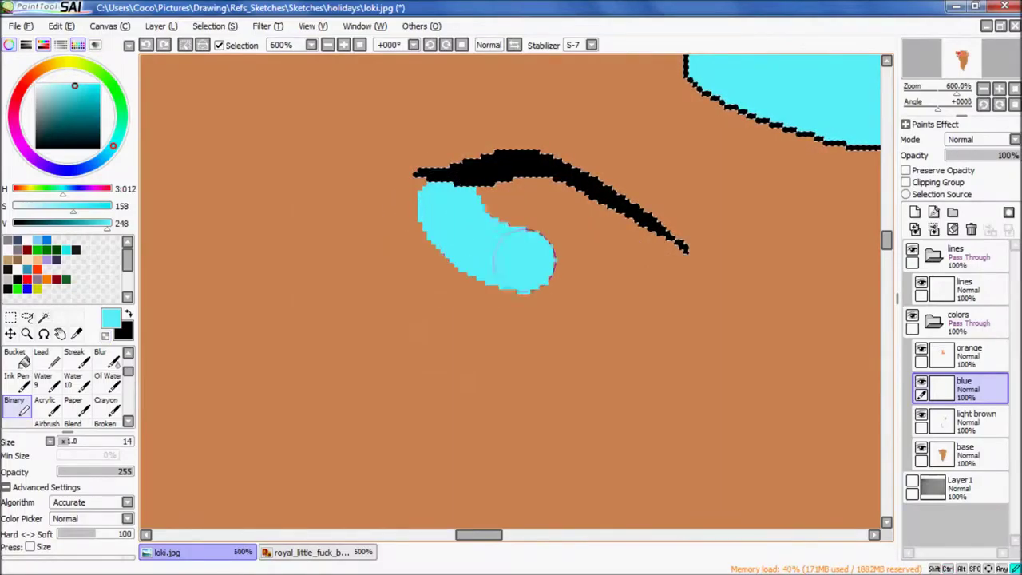
scroll(469, 237, "down", 3)
left_click(343, 551)
left_click(168, 551)
- Dot small light blue freckles on the muzzle below the nose with a size 2 brush, following the reference sheet
scroll(590, 339, "up", 5)
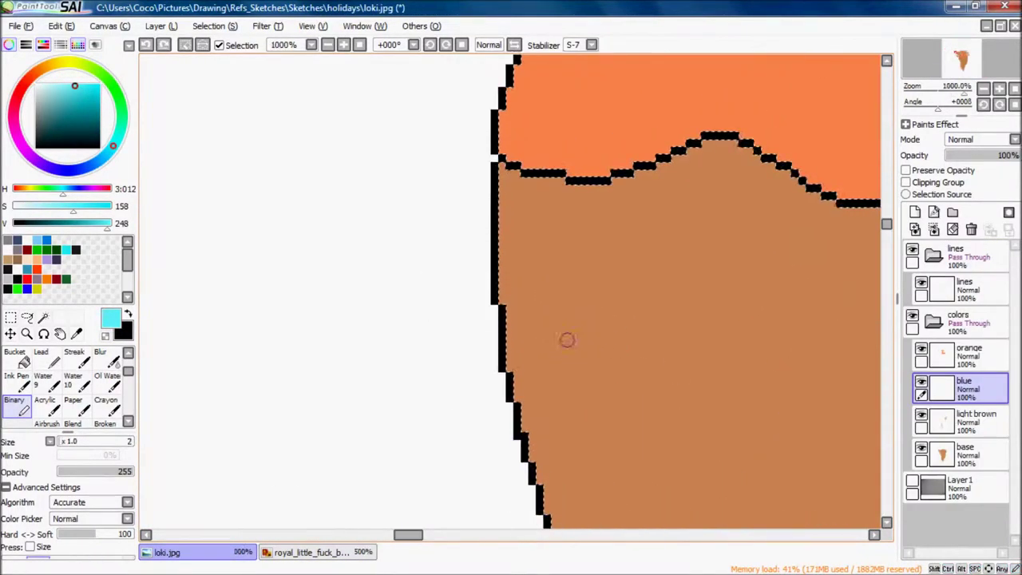
scroll(583, 284, "down", 5)
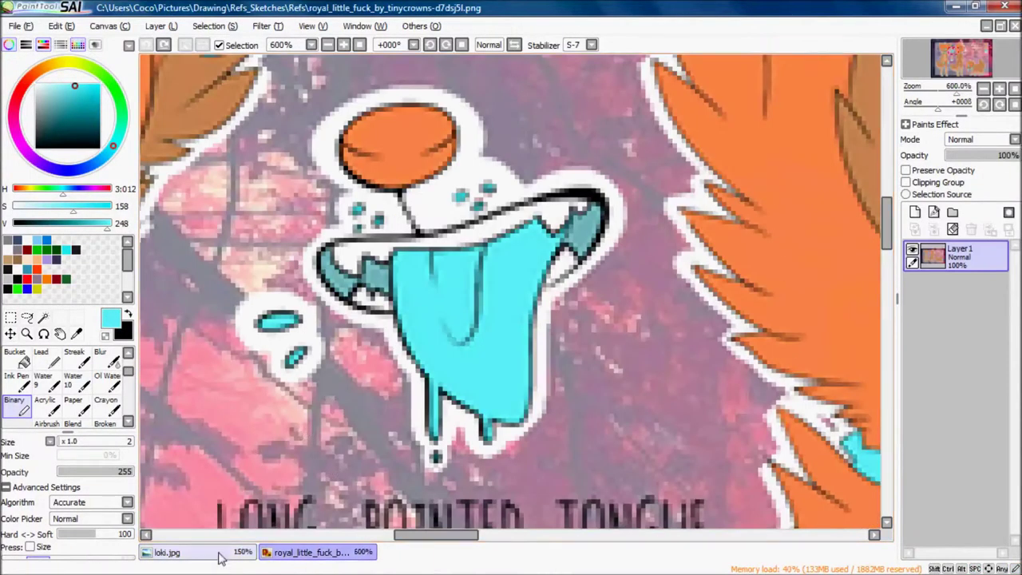
left_click(222, 556)
scroll(482, 230, "up", 3)
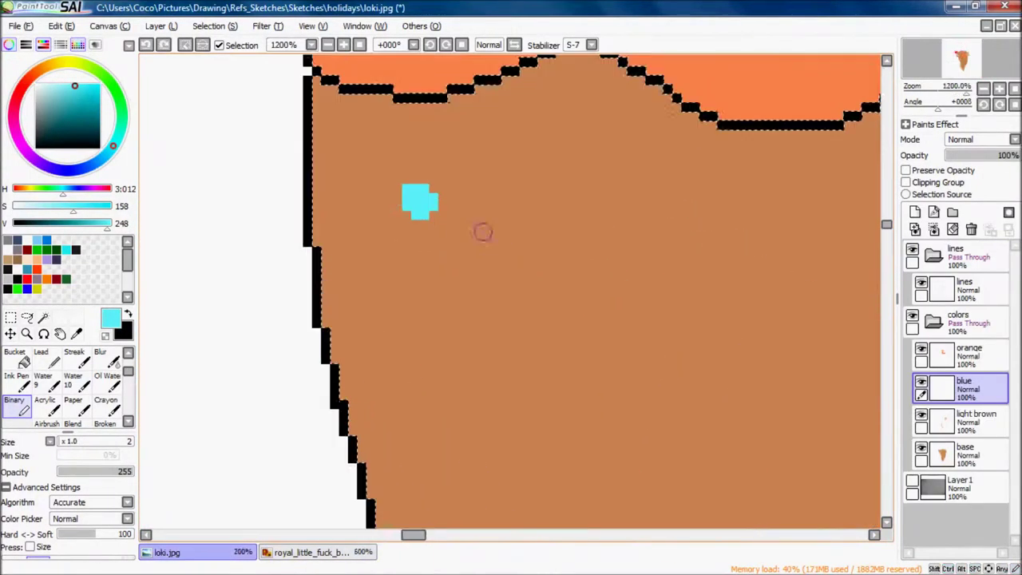
scroll(499, 235, "down", 5)
- Check the muzzle markings on the reference sheet and dot larger light blue freckles below the nose with a size 4 brush
left_click(335, 559)
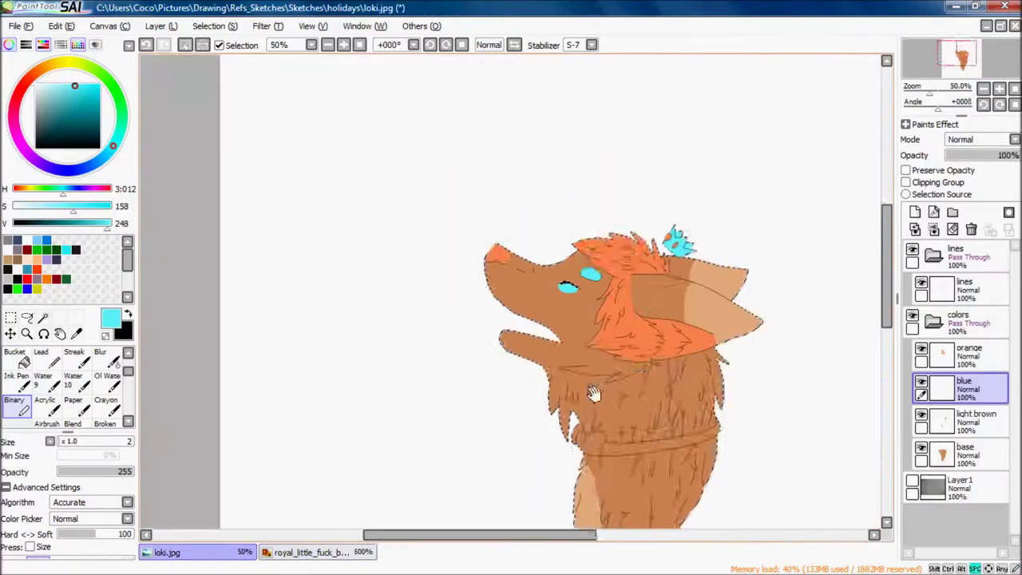
scroll(383, 447, "down", 4)
scroll(388, 444, "up", 6)
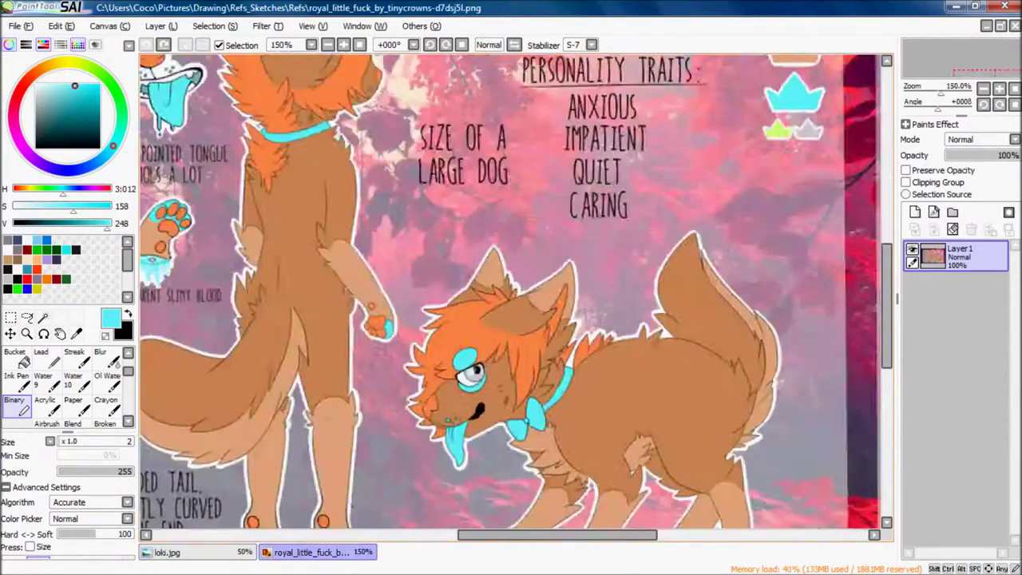
scroll(389, 253, "down", 7)
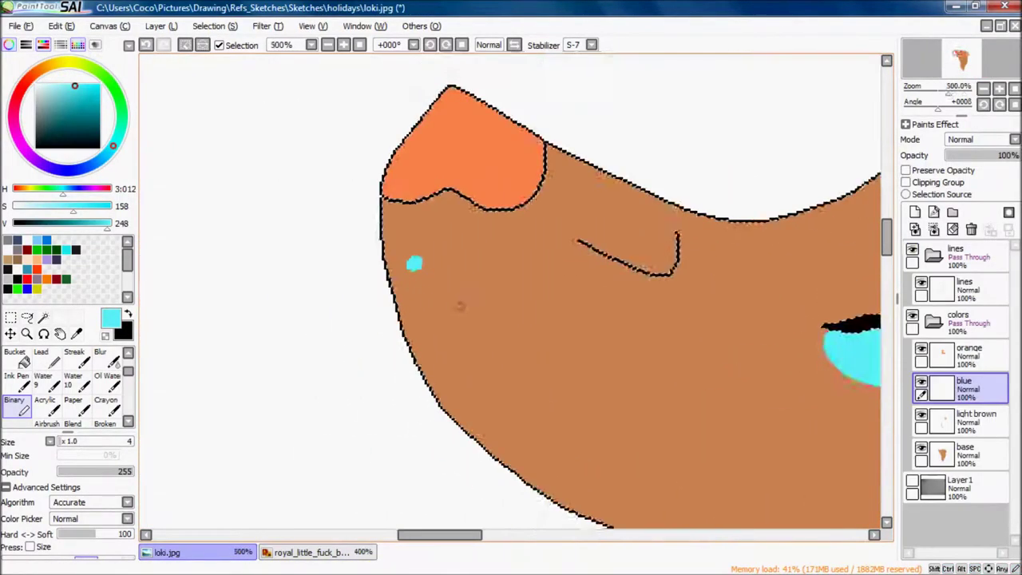
- Preserve the blue layer's opacity and shade the two rear crown points dark teal with the size 4 Binary brush
left_click(906, 170)
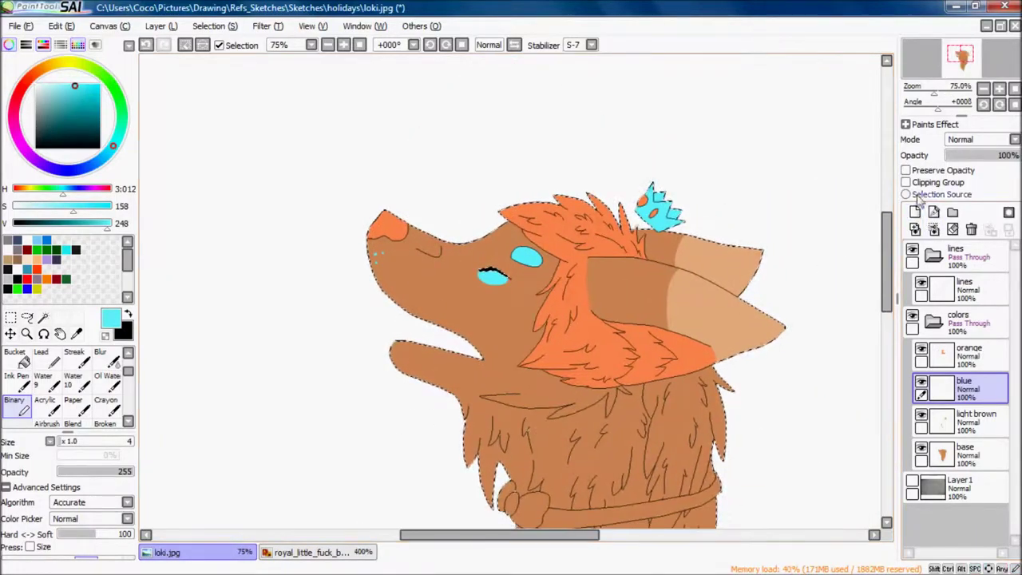
scroll(719, 236, "up", 8)
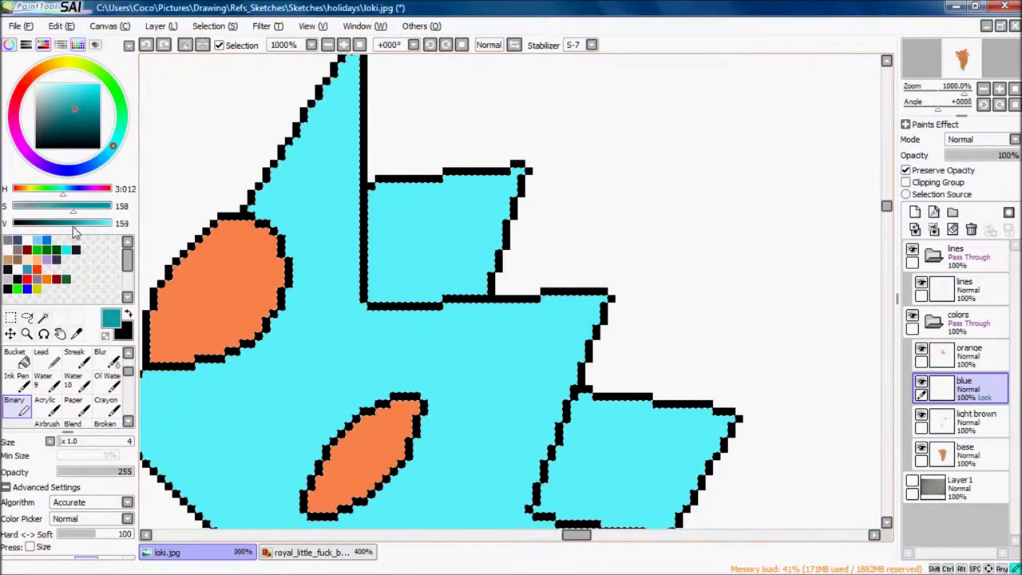
left_click_drag(517, 326, 397, 190)
left_click_drag(475, 257, 440, 356)
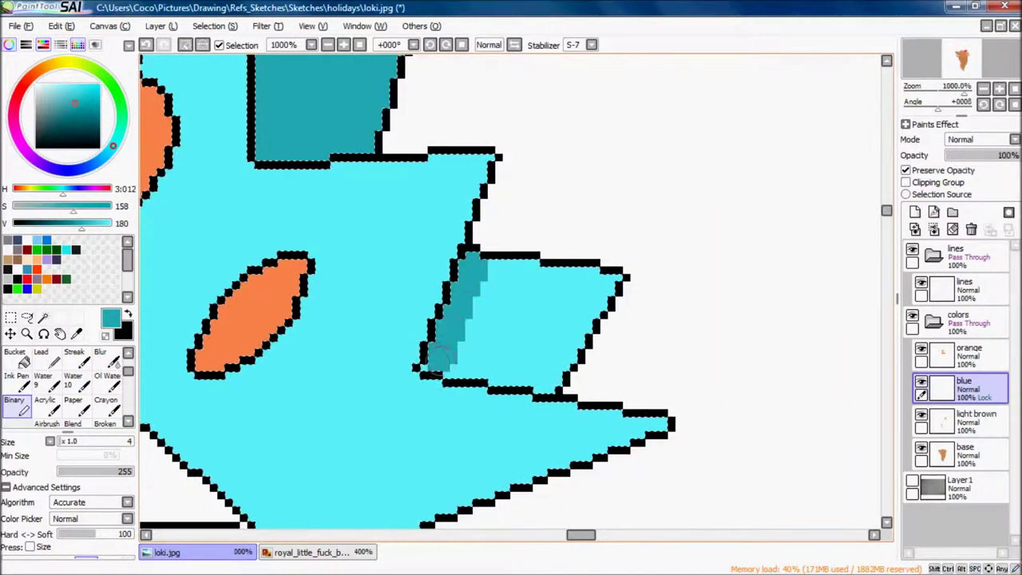
scroll(538, 306, "down", 6)
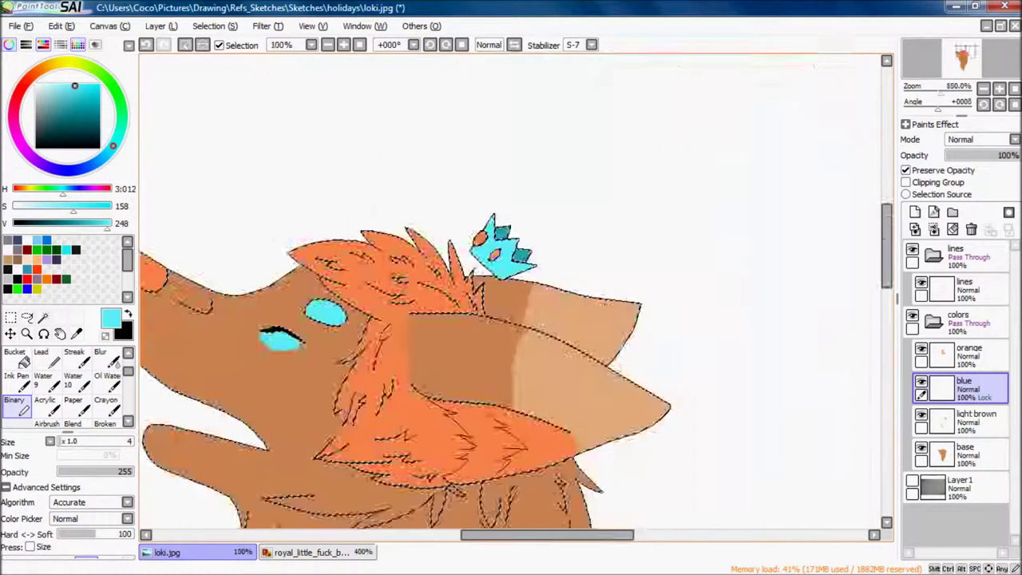
- Select the bow and the collar band around the neck with the Magic Wand, using the lines layer for the line art
scroll(537, 306, "up", 2)
left_click(966, 455)
left_click(43, 317)
left_click(384, 329)
left_click(958, 290)
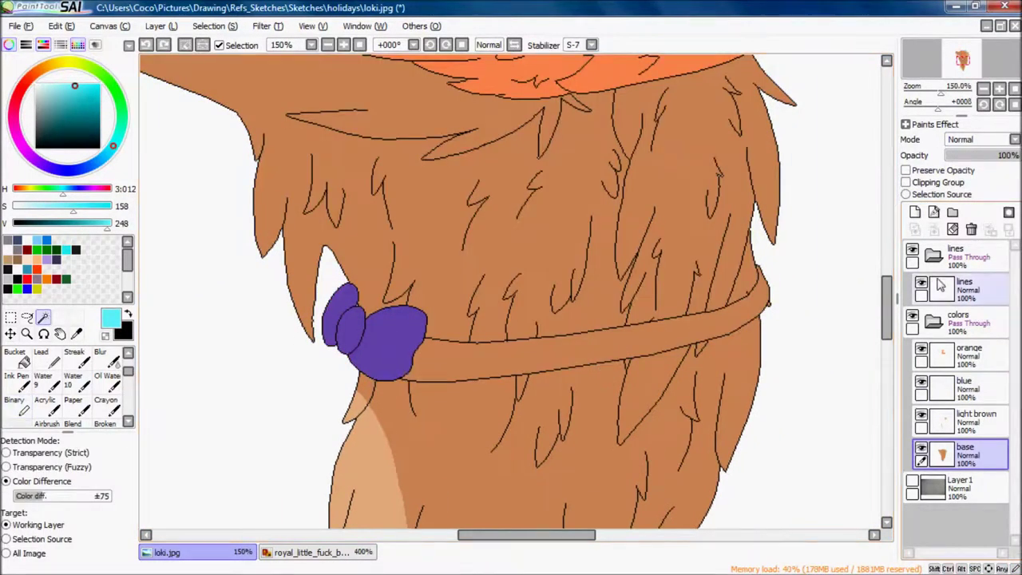
left_click(599, 349, "shift")
- Paint the selected bow and collar light blue on the blue layer with a size 25 Binary brush, and pick a darker teal for shading
left_click(958, 389)
left_click(16, 405)
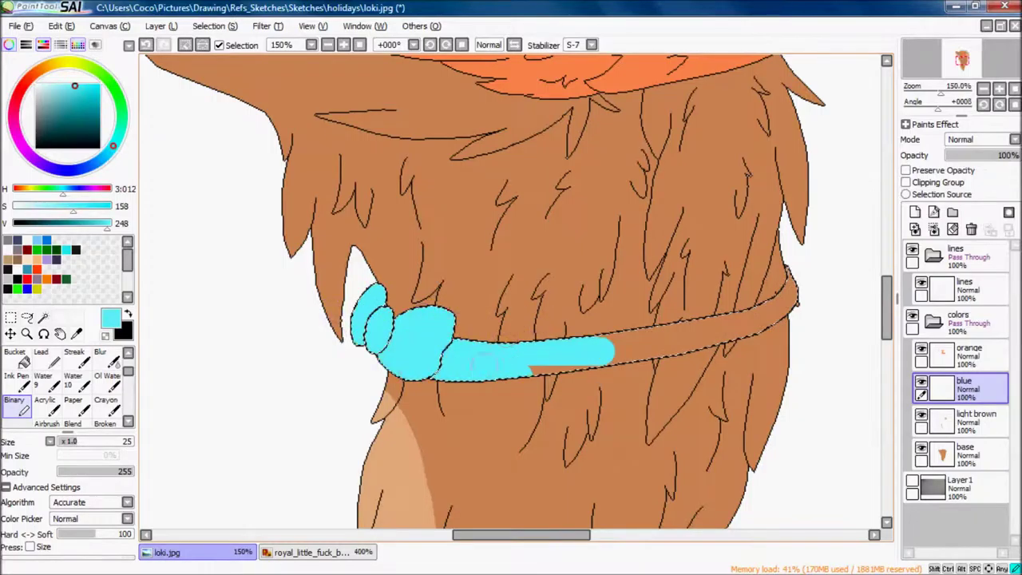
scroll(426, 360, "up", 3)
scroll(563, 210, "down", 4)
scroll(522, 471, "up", 7)
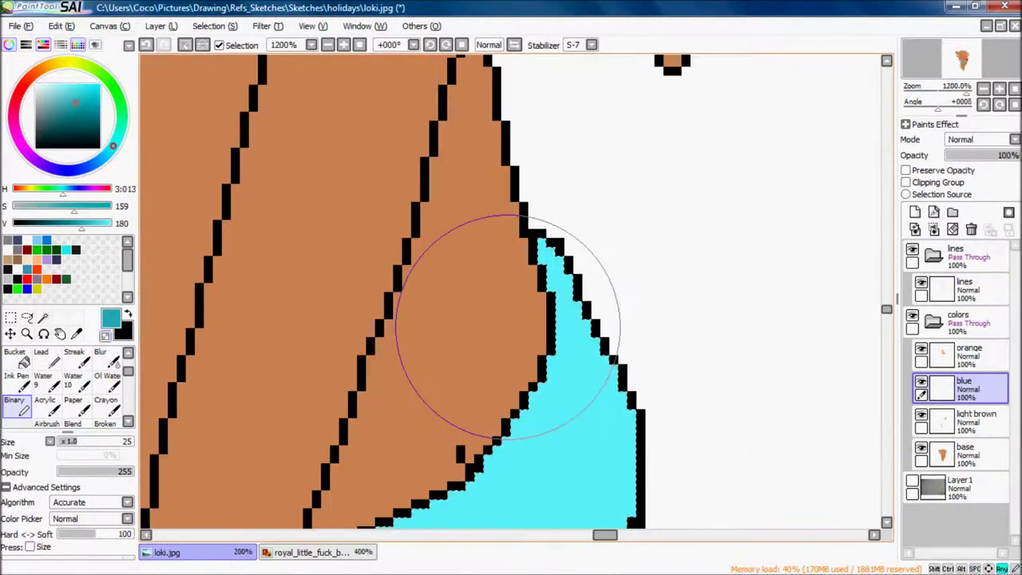
scroll(508, 327, "up", 1)
key("bracketleft")
scroll(533, 272, "down", 10)
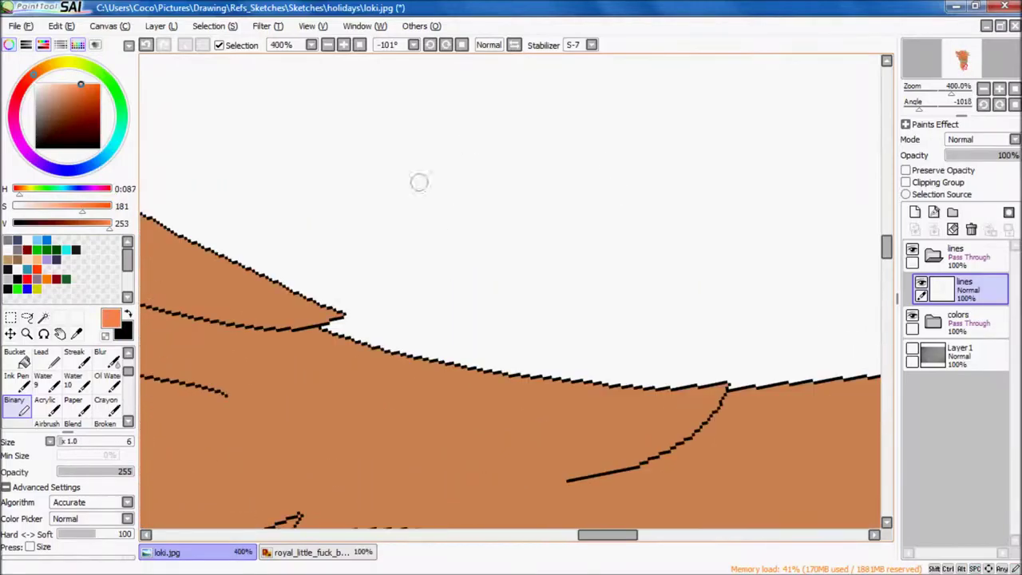
- Handwrite "loki" in orange on the lines layer beside the neck, using a size 6 Binary brush with the canvas rotated -101°
left_click_drag(228, 64, 296, 274)
left_click_drag(479, 168, 505, 213)
left_click_drag(456, 91, 447, 296)
left_click_drag(559, 176, 634, 367)
left_click_drag(541, 387, 561, 243)
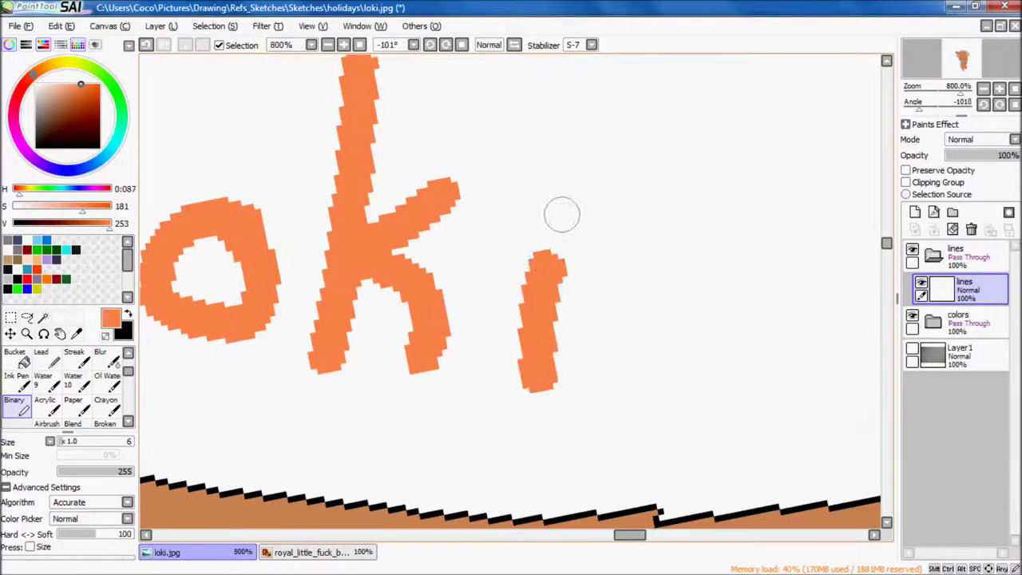